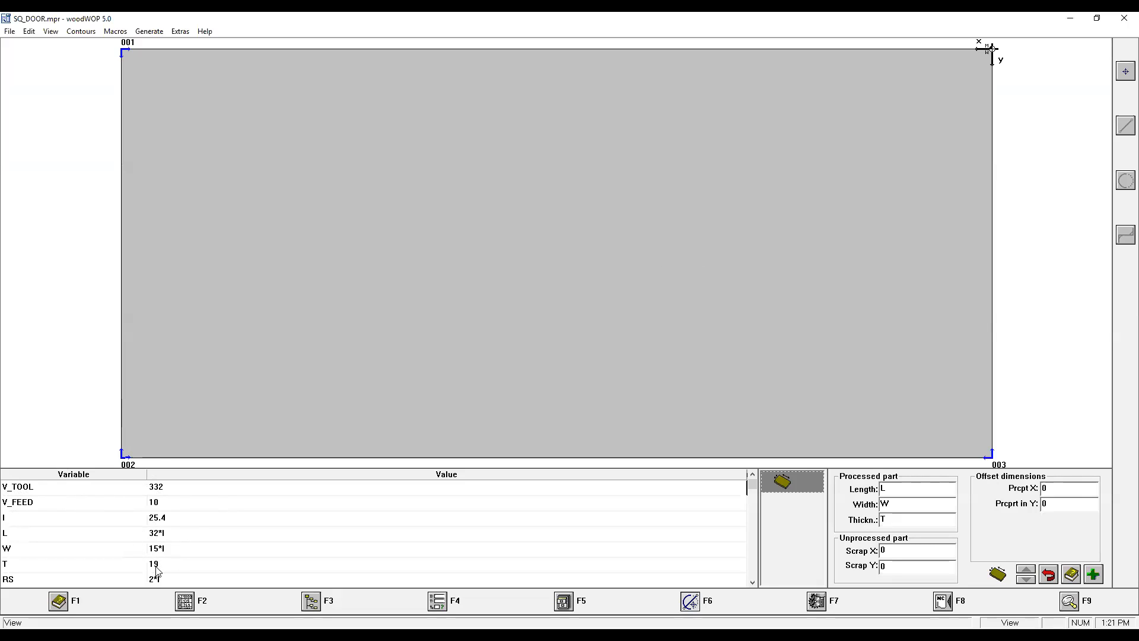
Create a contour starting point at X L/2-100, Y W-RS and Z T.
{"action": "left_click", "coordinate": [752, 583]}
{"action": "left_click", "coordinate": [752, 583]}
{"action": "left_click", "coordinate": [752, 583]}
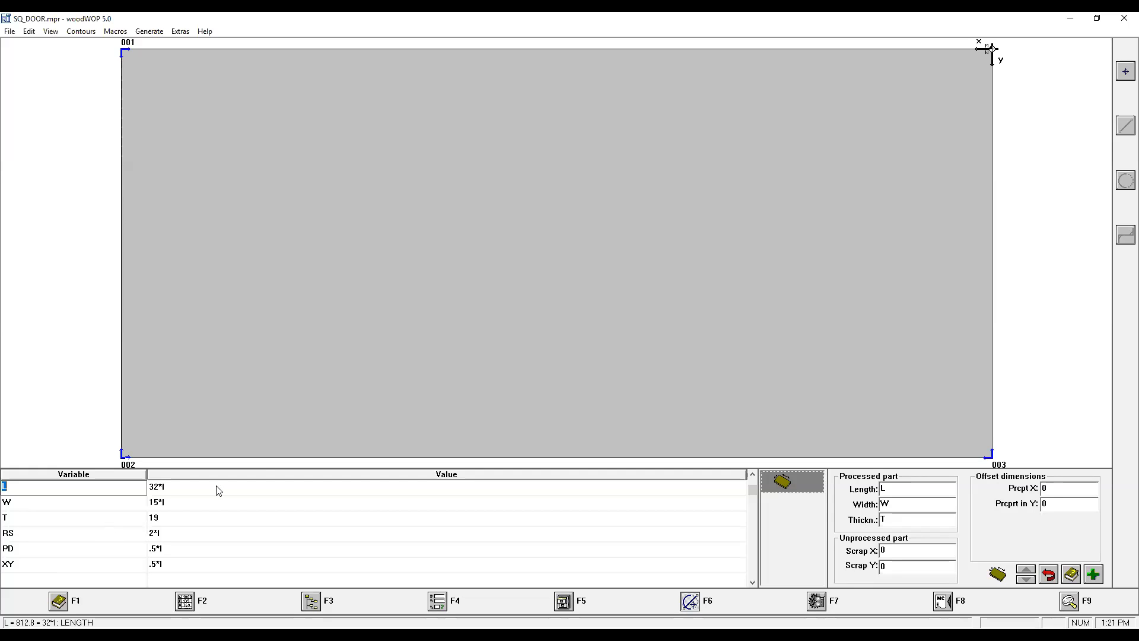
{"action": "left_click", "coordinate": [690, 601]}
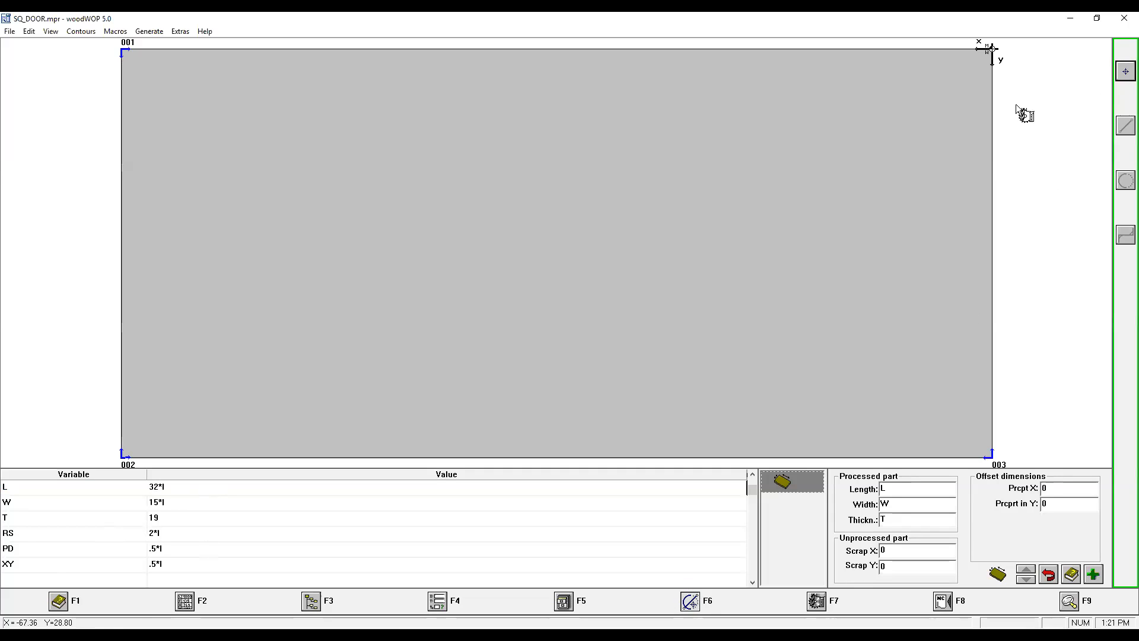
{"action": "left_click", "coordinate": [1125, 72]}
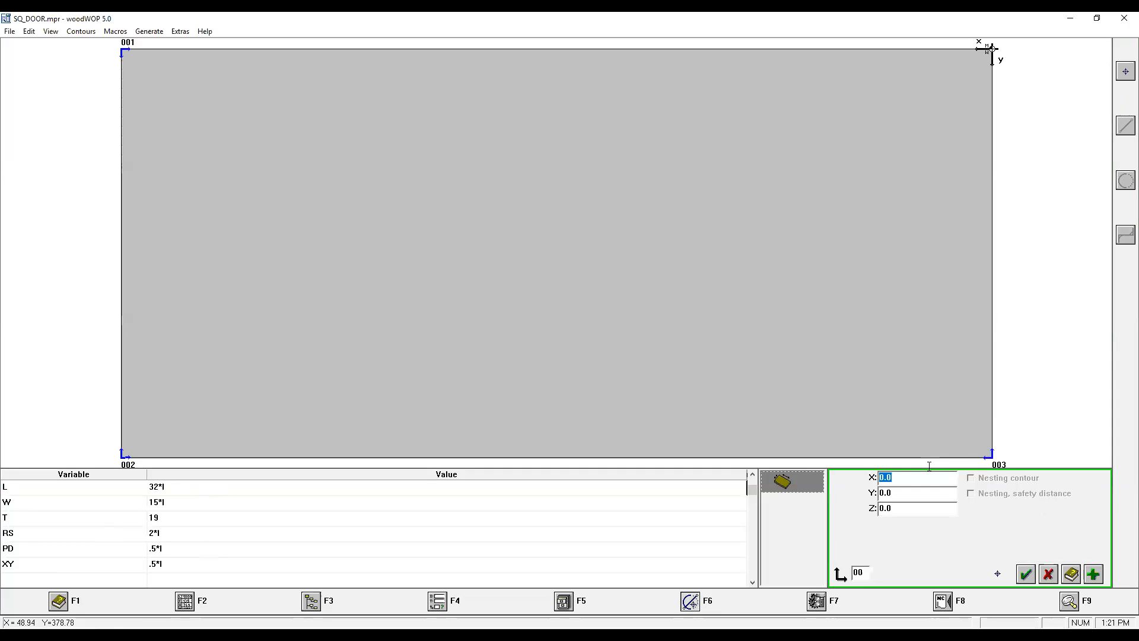
{"action": "key", "text": "Caps_Lock"}
{"action": "type", "text": "L/2-1"}
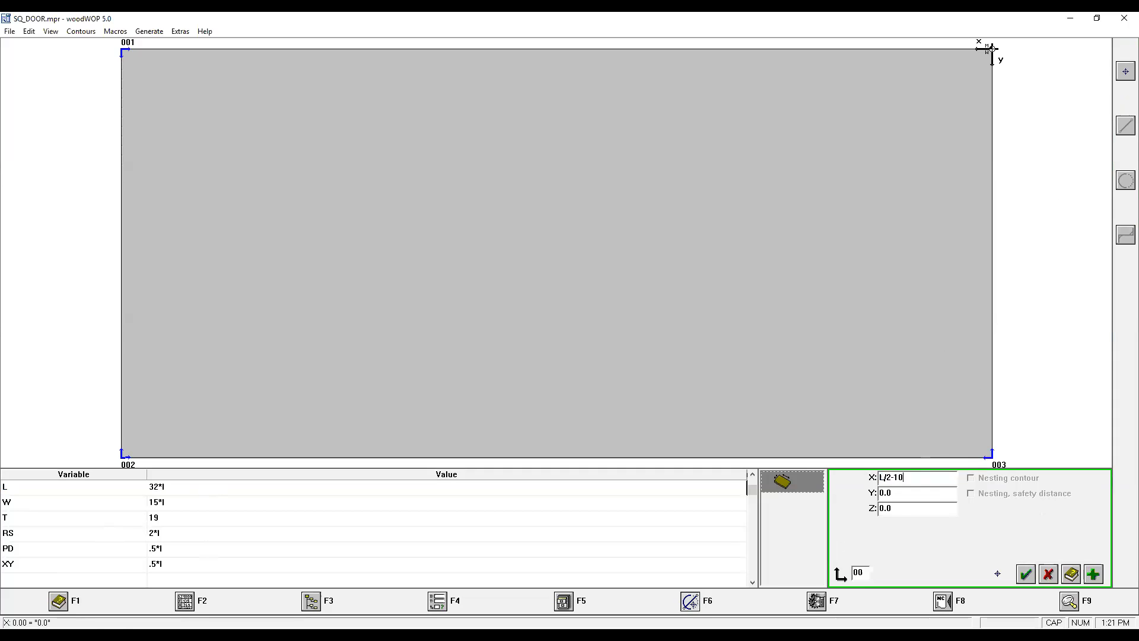
{"action": "key", "text": "Tab"}
{"action": "type", "text": "W-R"}
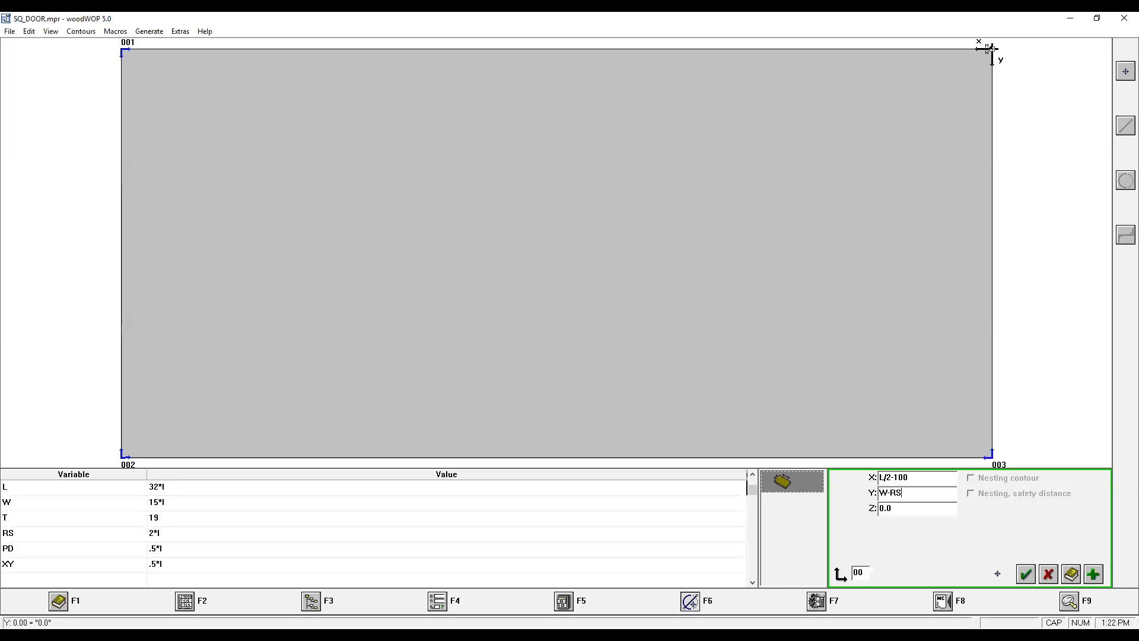
{"action": "type", "text": "S"}
{"action": "key", "text": "Tab"}
{"action": "type", "text": "T"}
{"action": "left_click", "coordinate": [1024, 575]}
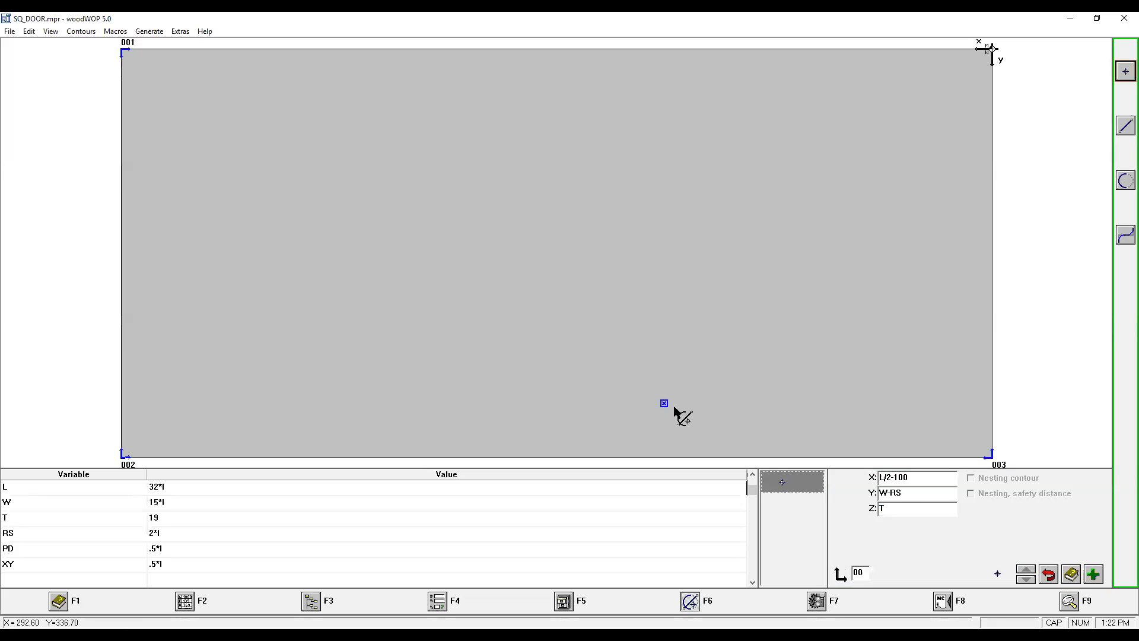
{"action": "left_click", "coordinate": [1070, 602]}
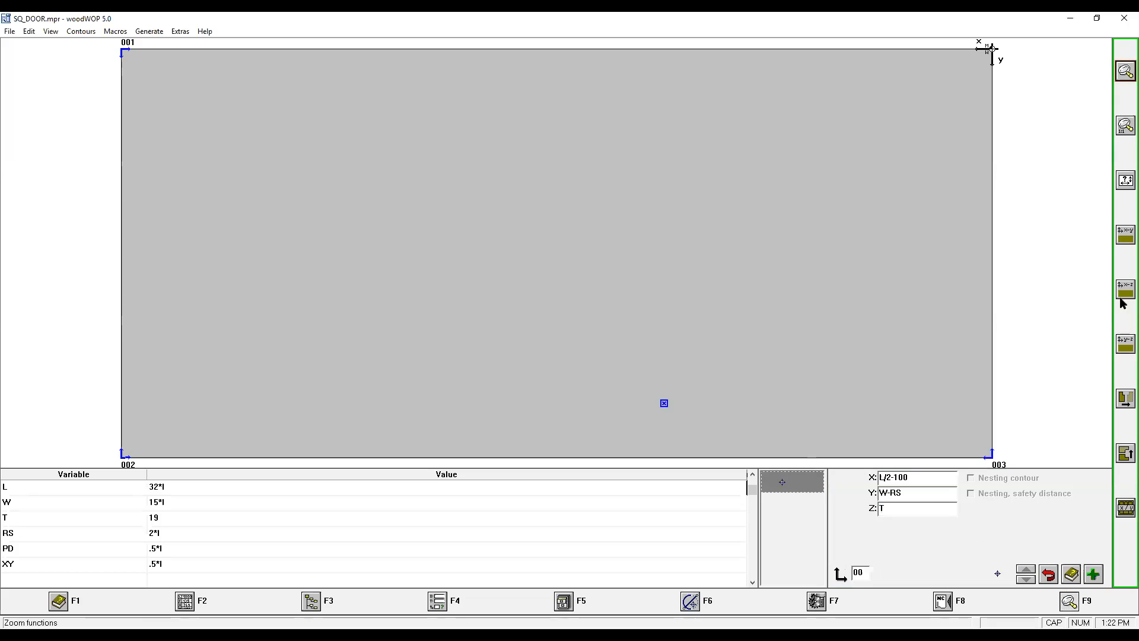
{"action": "left_click", "coordinate": [1123, 289]}
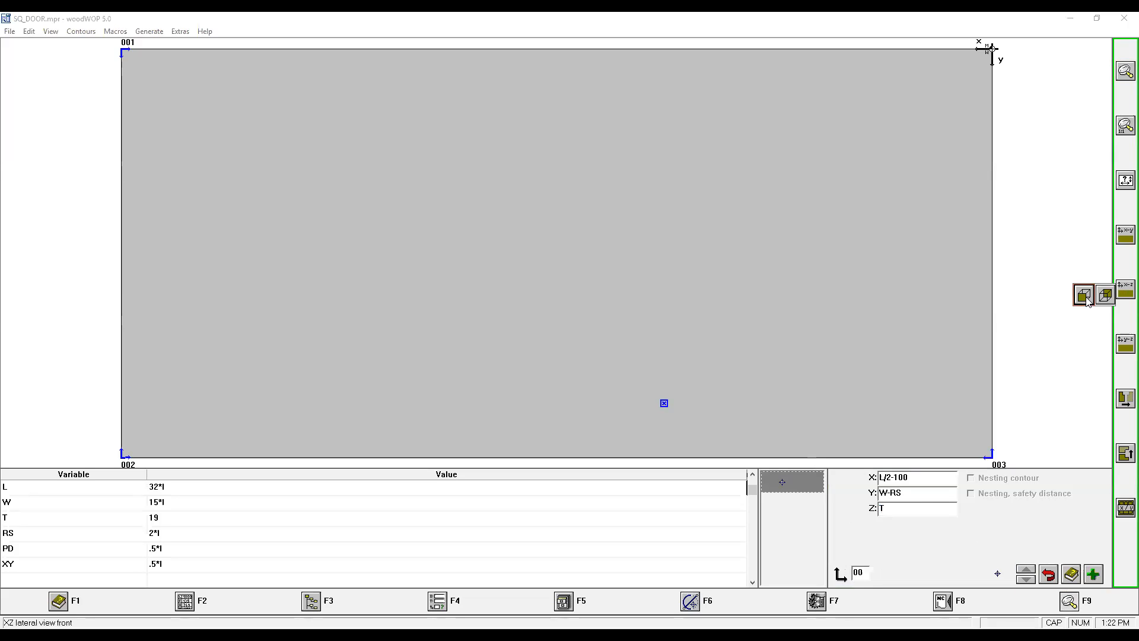
{"action": "left_click", "coordinate": [1086, 295]}
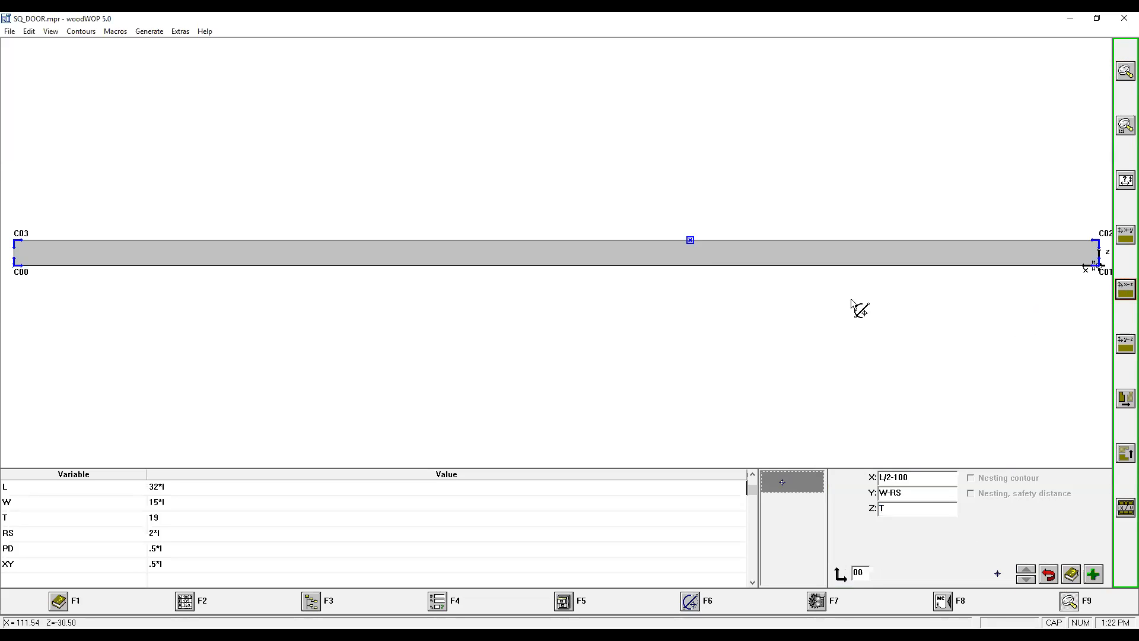
{"action": "left_click", "coordinate": [690, 240]}
{"action": "left_click", "coordinate": [690, 603]}
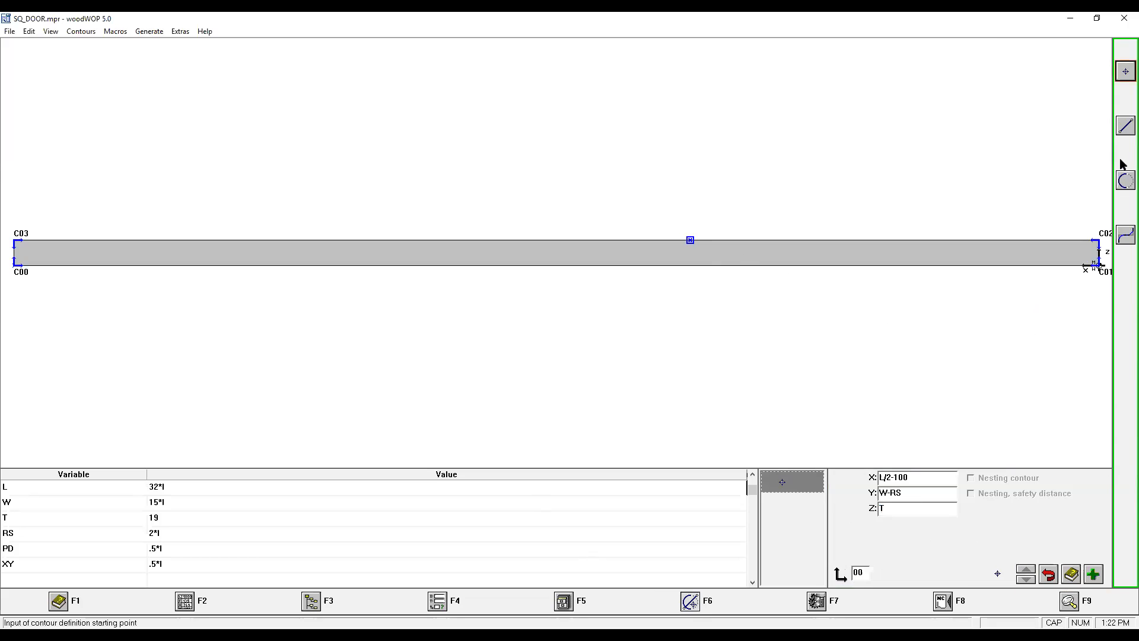
{"action": "left_click", "coordinate": [1123, 128]}
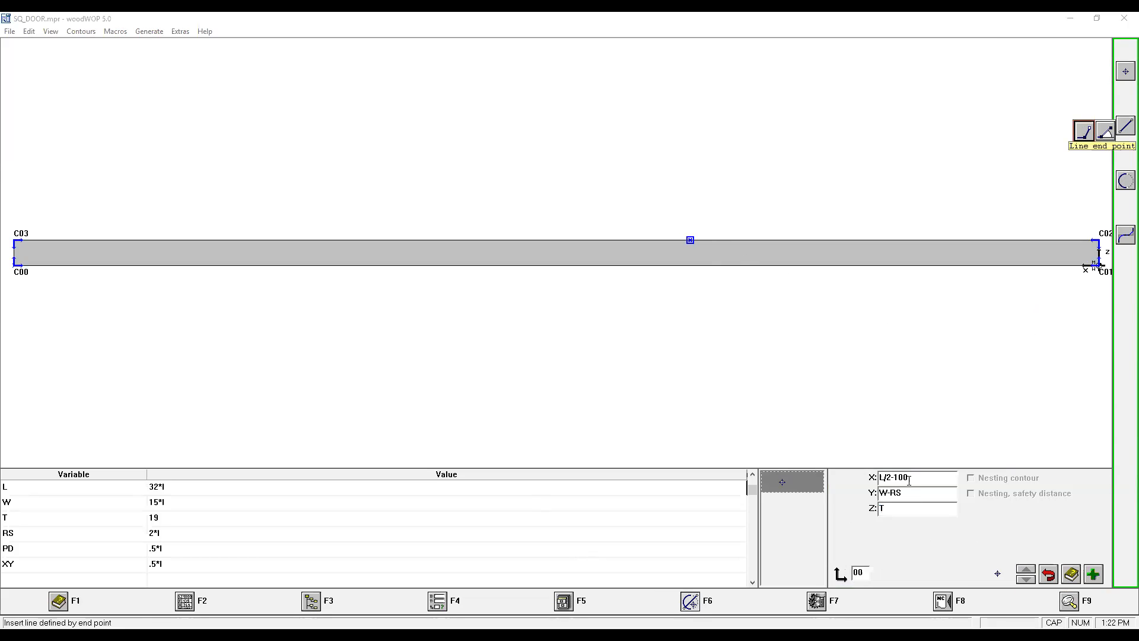
{"action": "key", "text": "Return"}
{"action": "type", "text": "@75"}
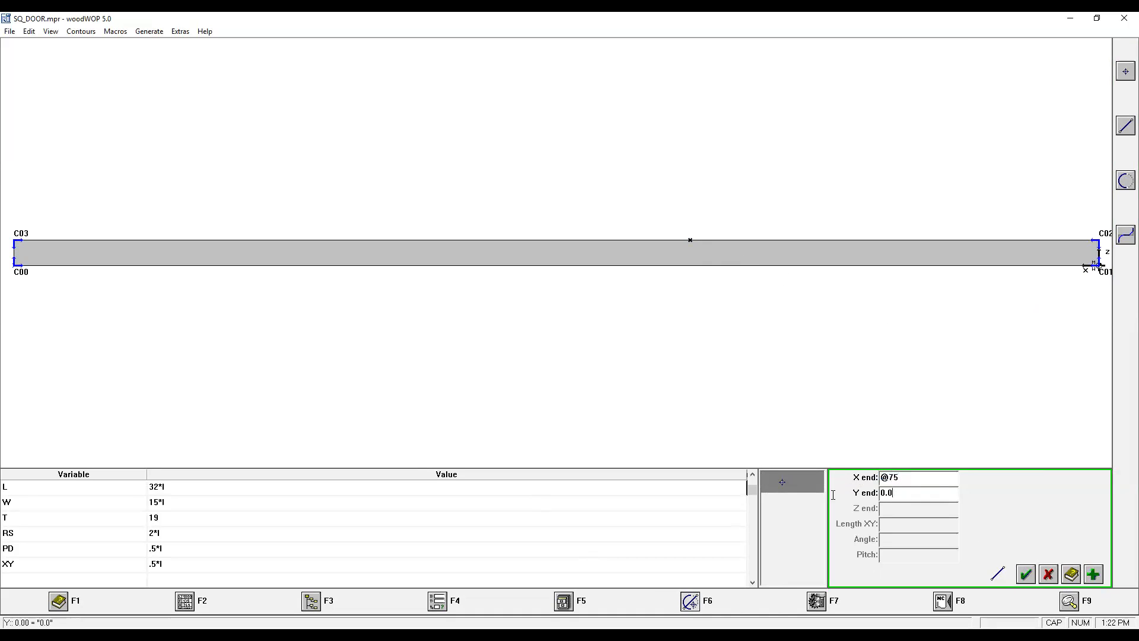
{"action": "key", "text": "Tab"}
{"action": "type", "text": "@"}
Enable the Z end parameter for this line, set it to @-PD and insert the line.
{"action": "left_click", "coordinate": [1095, 574]}
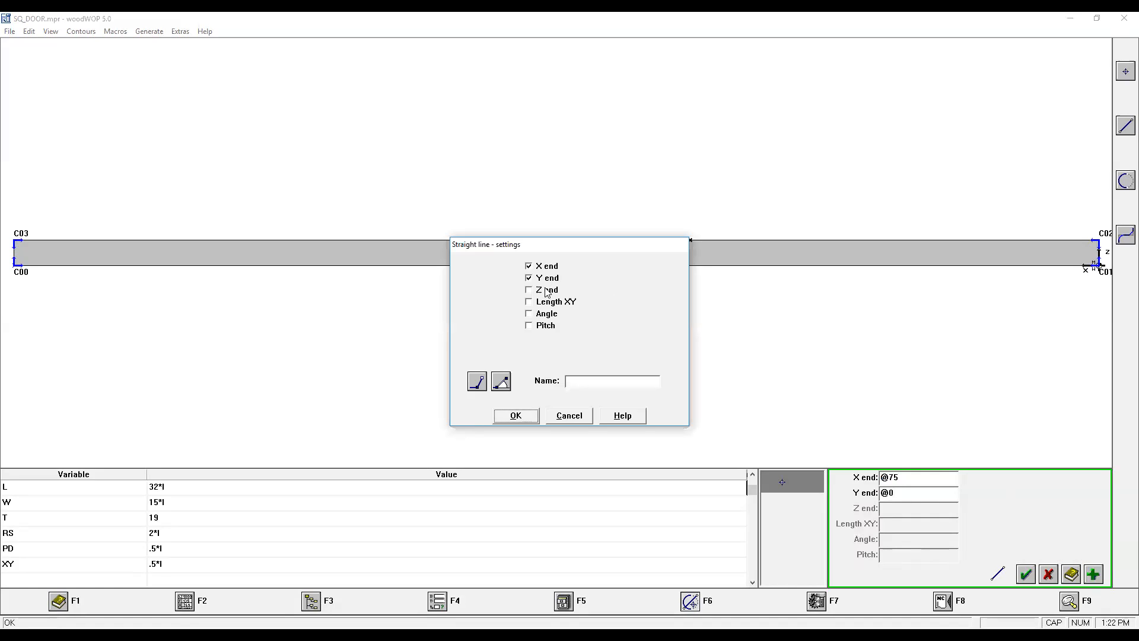
{"action": "left_click", "coordinate": [547, 293]}
{"action": "left_click", "coordinate": [516, 415]}
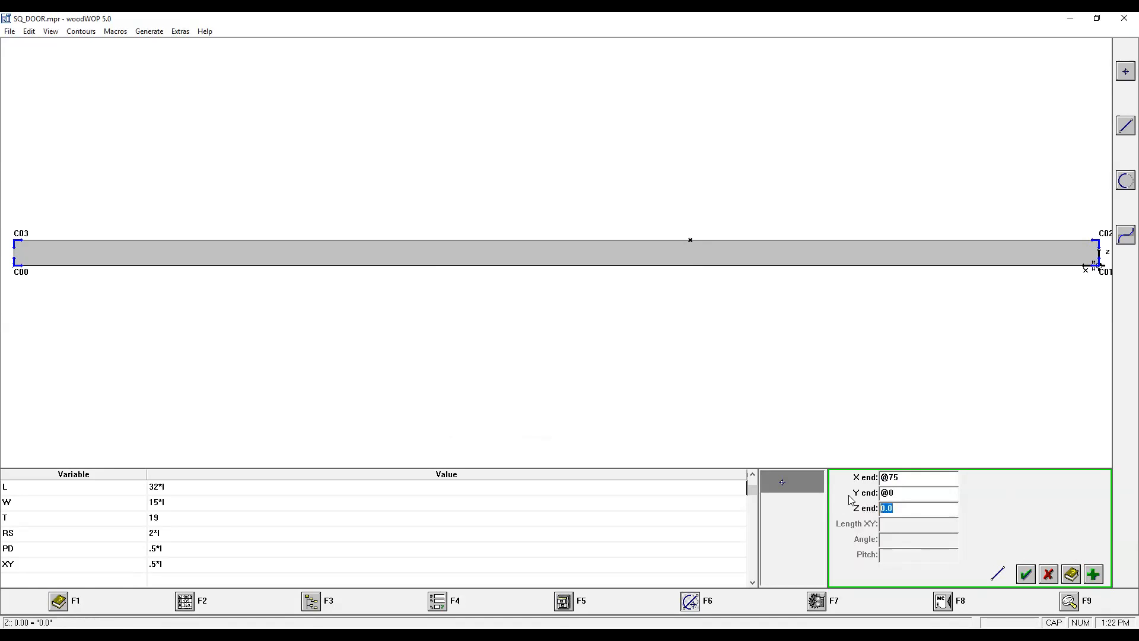
{"action": "type", "text": "@-PD"}
{"action": "left_click", "coordinate": [1026, 574]}
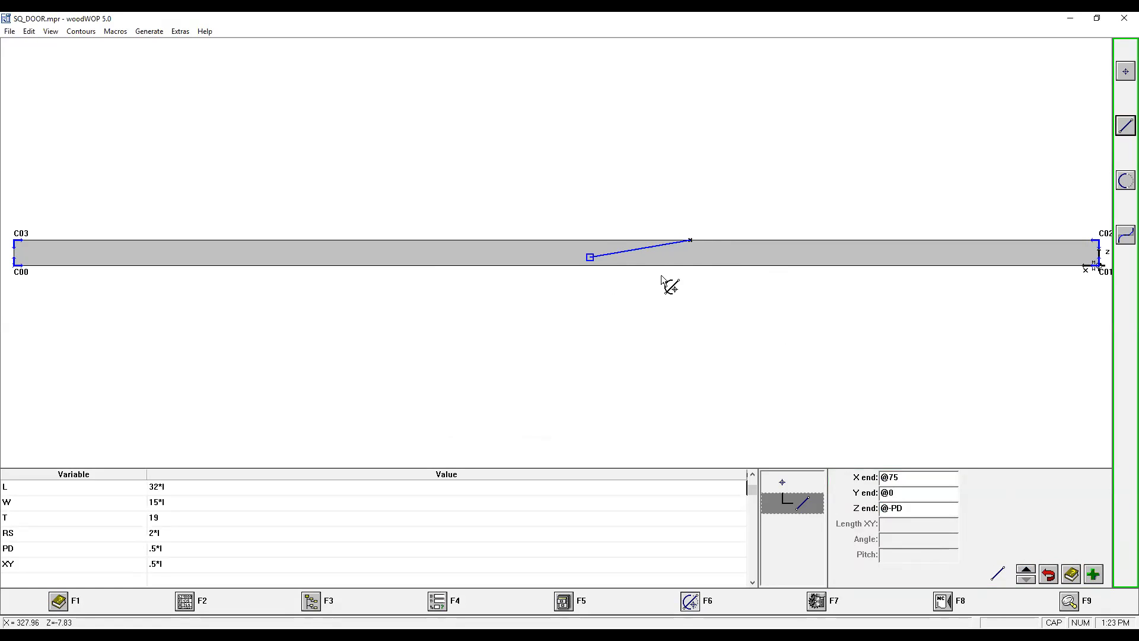
In the XY top view, add a second end-point line with X end L-RS and Y end @0.
{"action": "left_click", "coordinate": [1070, 602]}
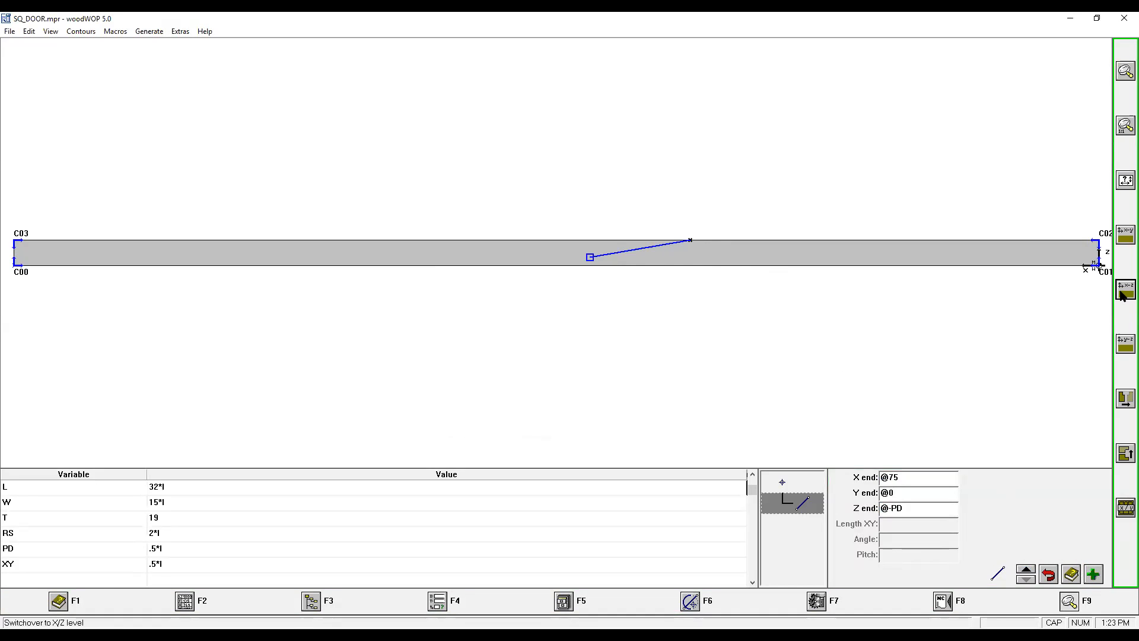
{"action": "left_click", "coordinate": [1125, 238]}
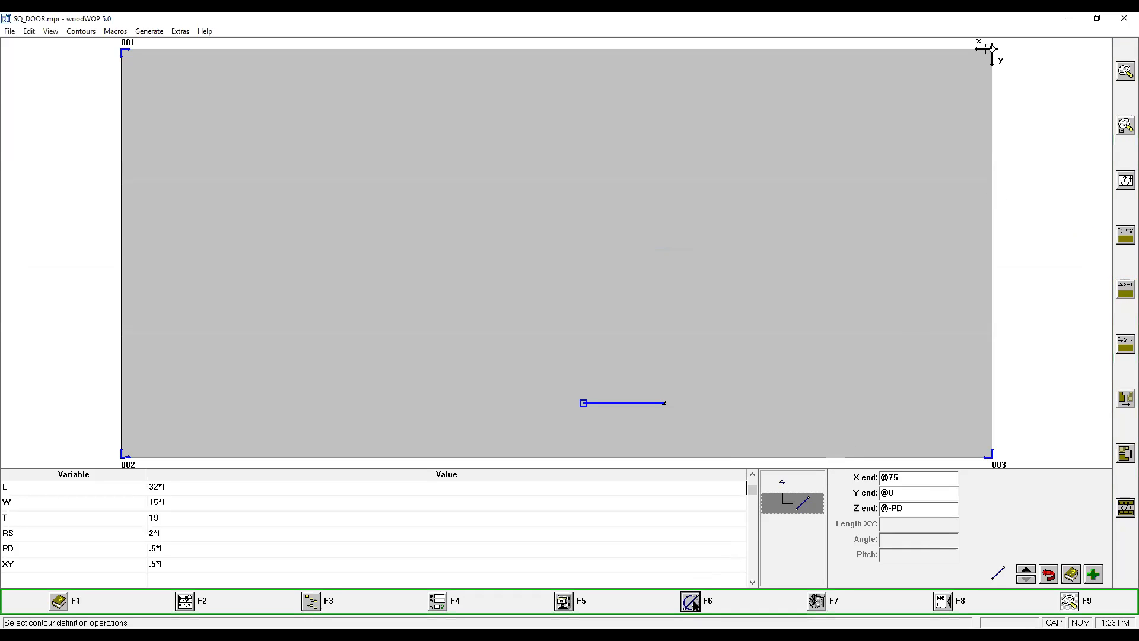
{"action": "left_click", "coordinate": [692, 601]}
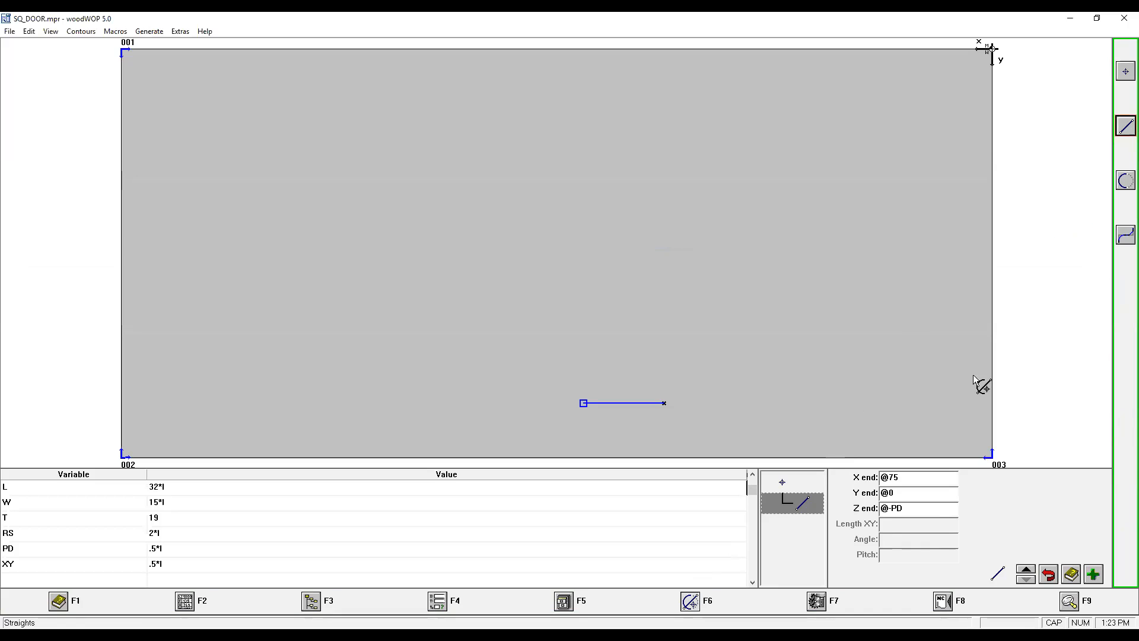
{"action": "left_click", "coordinate": [1126, 126]}
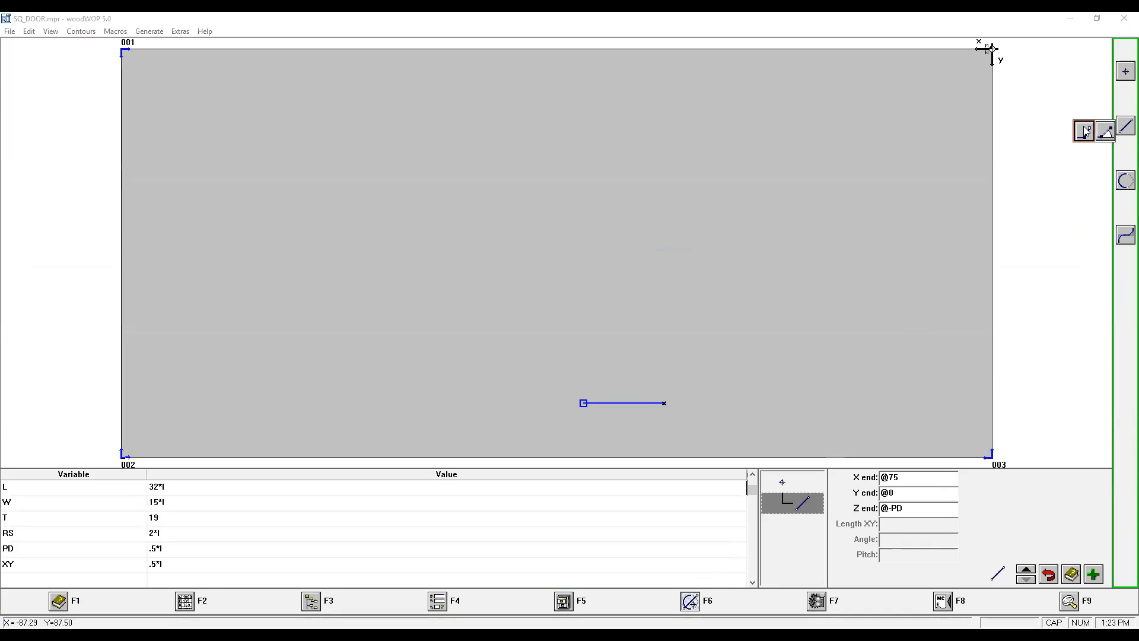
{"action": "left_click", "coordinate": [1090, 125]}
{"action": "type", "text": "L-RS"}
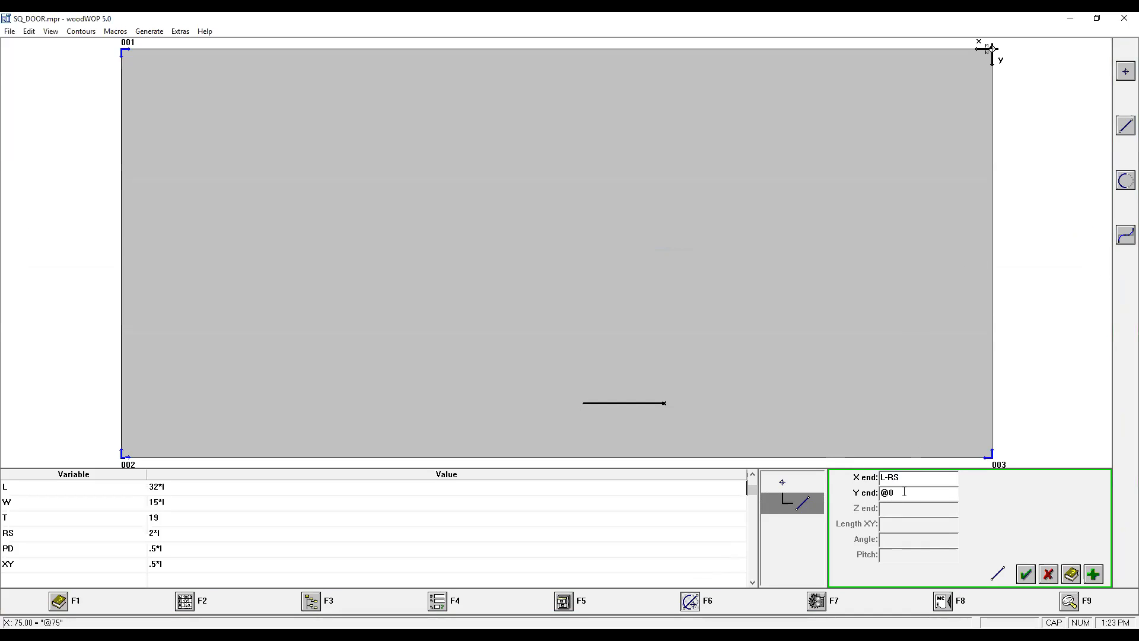
{"action": "left_click", "coordinate": [1024, 575]}
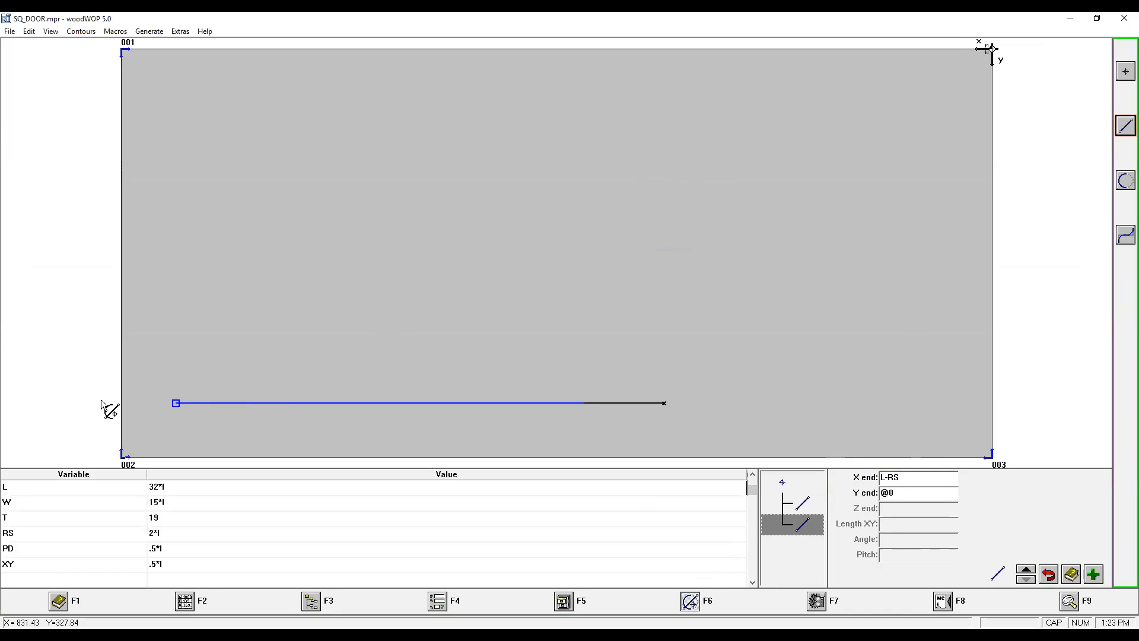
Start a third end-point line and enable its Z end parameter.
{"action": "left_click", "coordinate": [1126, 125]}
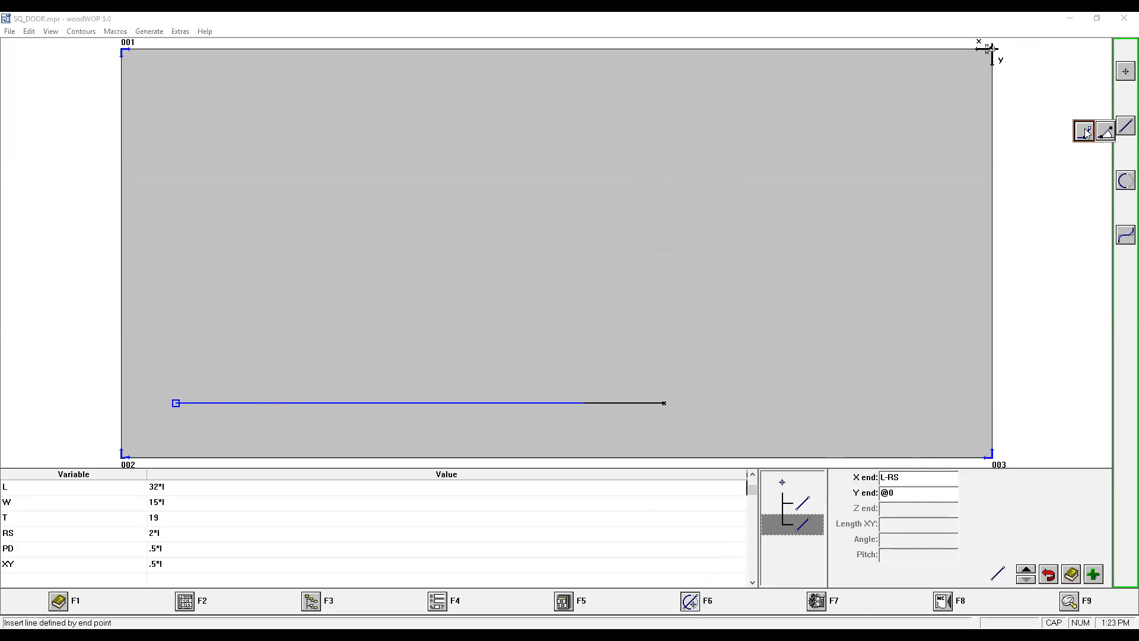
{"action": "left_click", "coordinate": [1085, 132]}
{"action": "left_click", "coordinate": [1093, 575]}
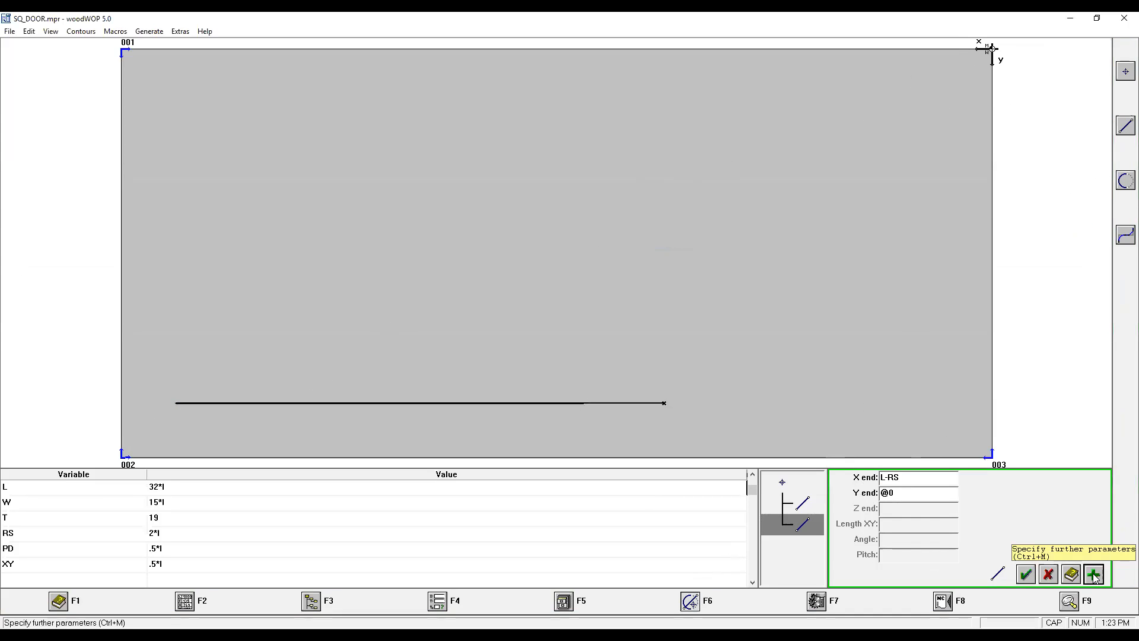
{"action": "left_click", "coordinate": [546, 291]}
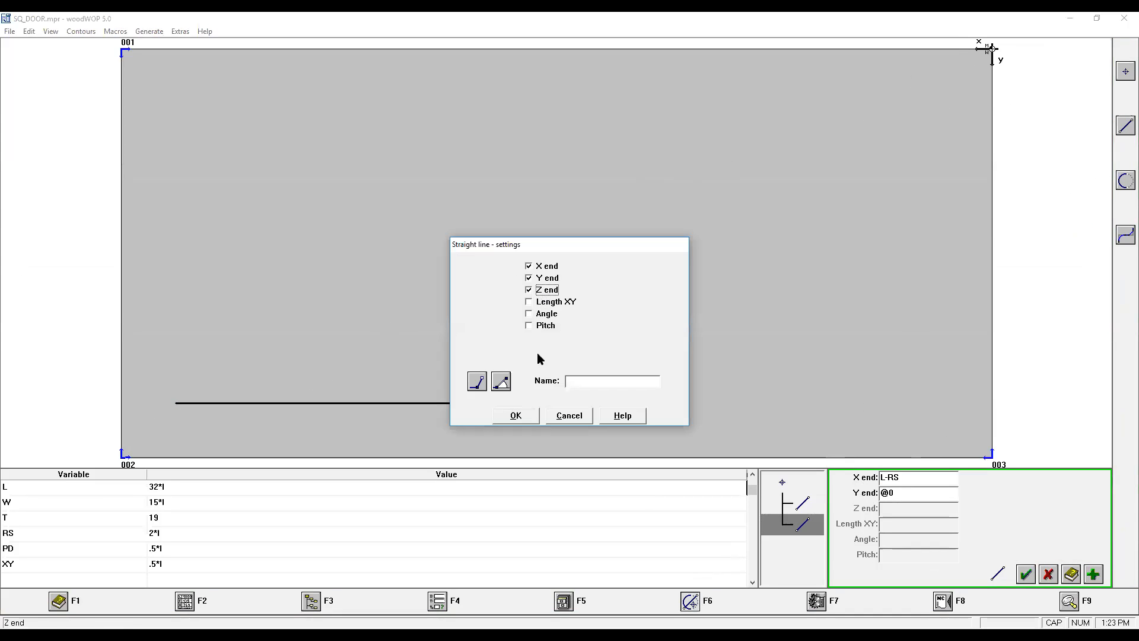
{"action": "left_click", "coordinate": [524, 421]}
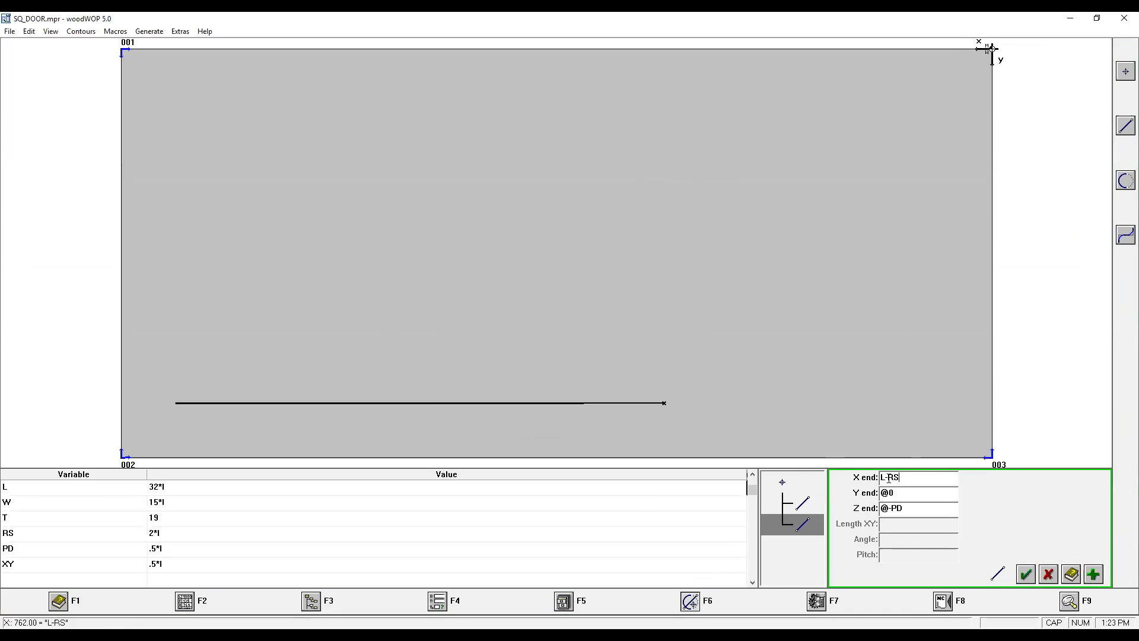
{"action": "type", "text": "@"}
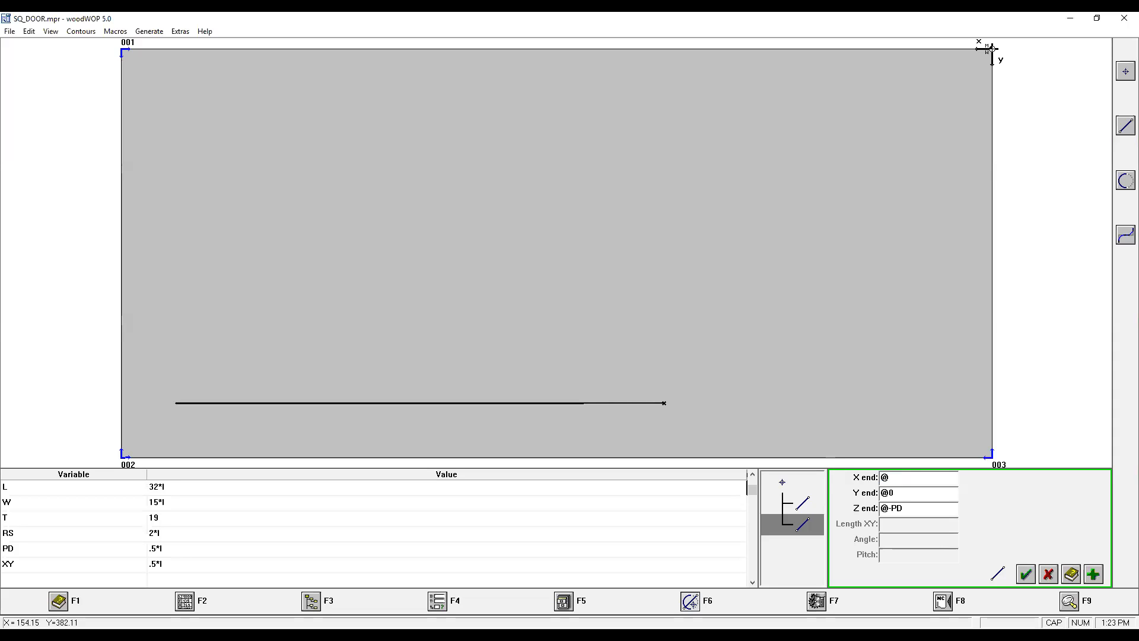
{"action": "type", "text": "XY"}
{"action": "key", "text": "Tab"}
{"action": "type", "text": "@"}
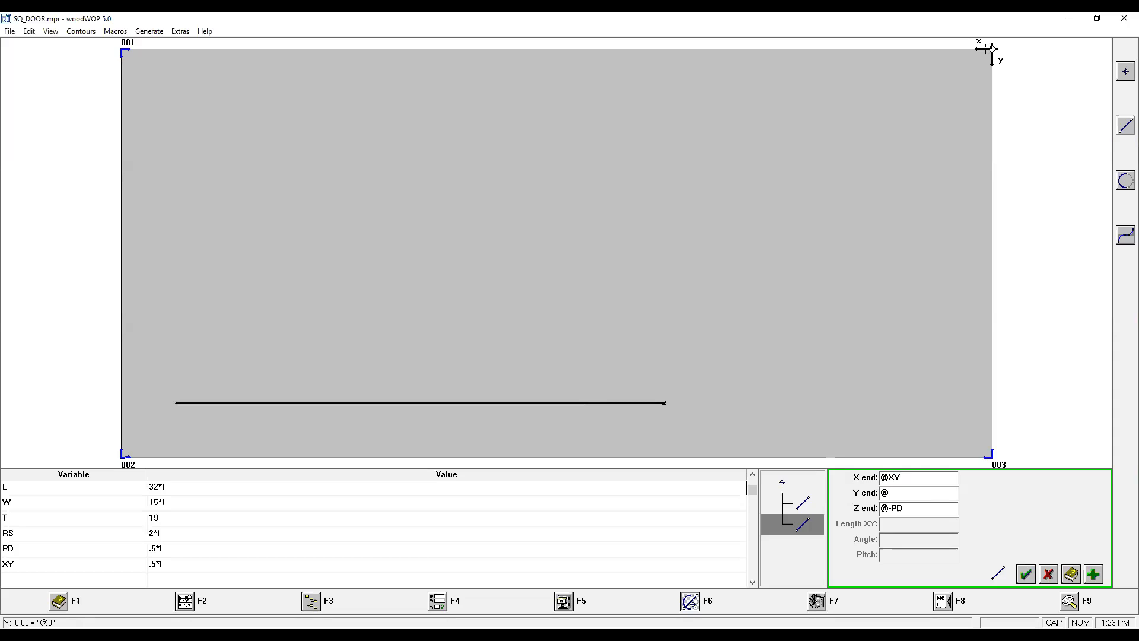
{"action": "type", "text": "XY"}
{"action": "key", "text": "Tab"}
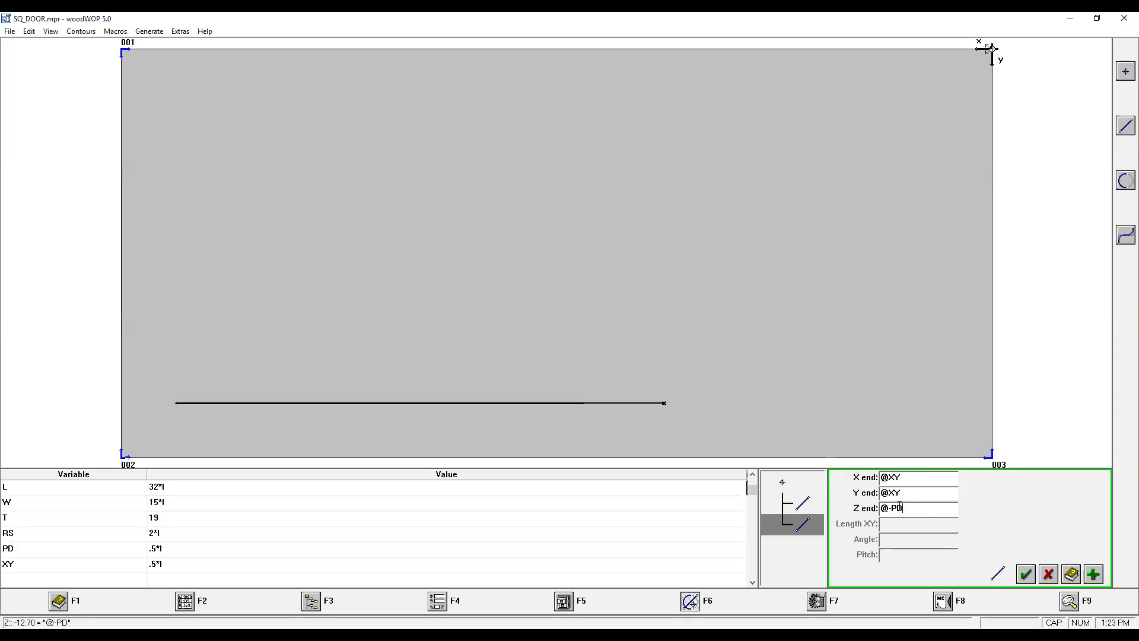
{"action": "type", "text": "T"}
{"action": "left_click", "coordinate": [1028, 578]}
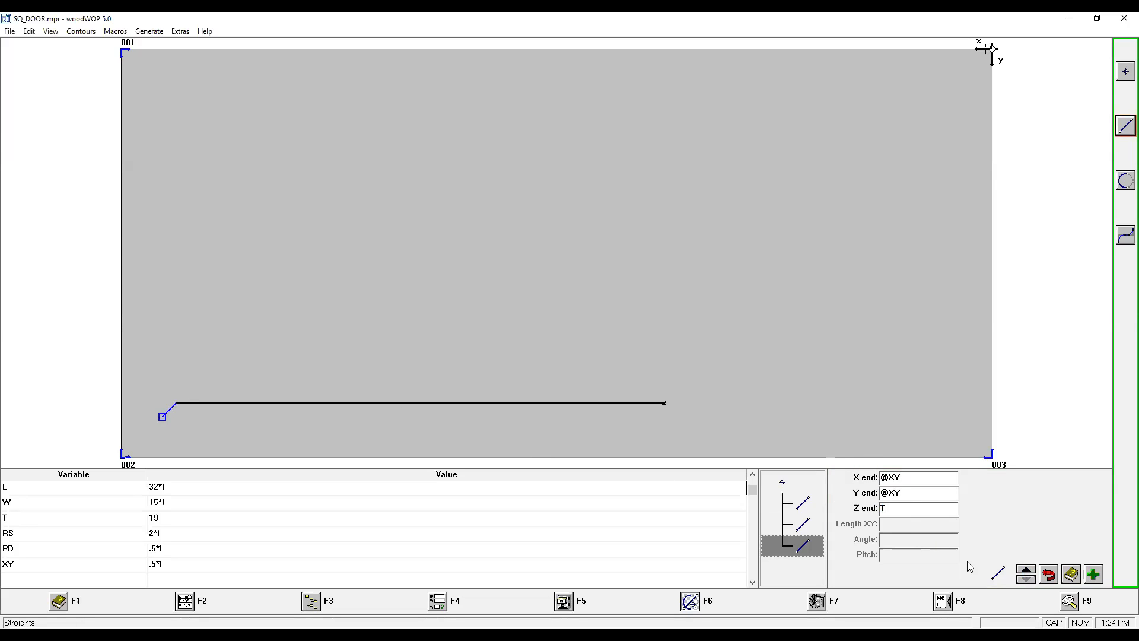
Duplicate the third contour line and set the copy's X end to @-XY, Y end to @-XY and Z end to @-PD.
{"action": "left_click", "coordinate": [1068, 601]}
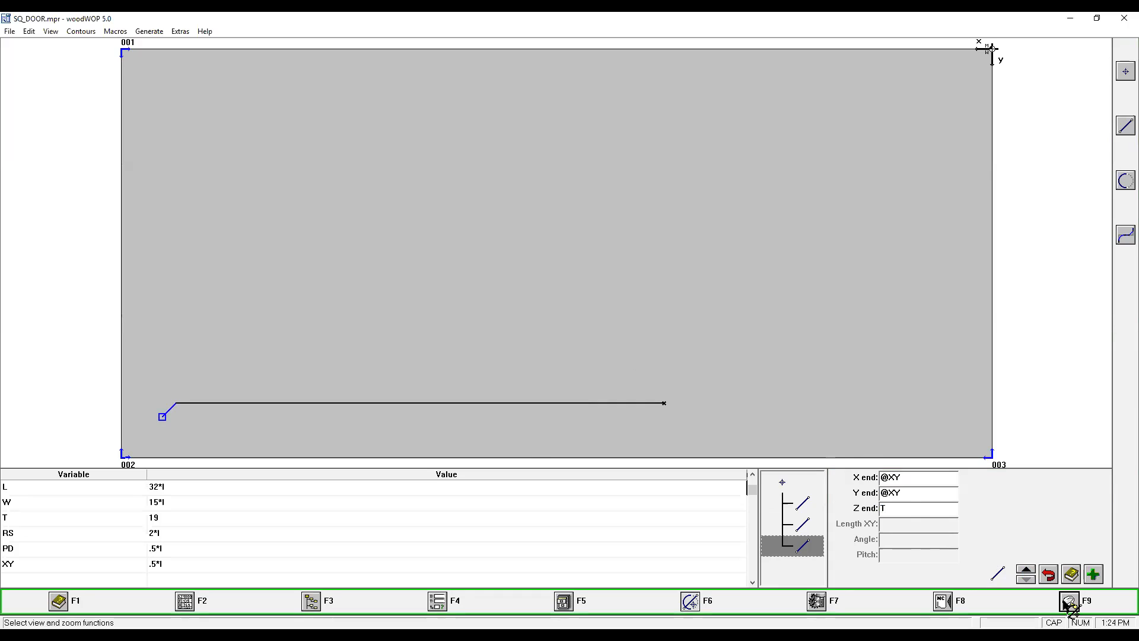
{"action": "left_click", "coordinate": [1125, 290]}
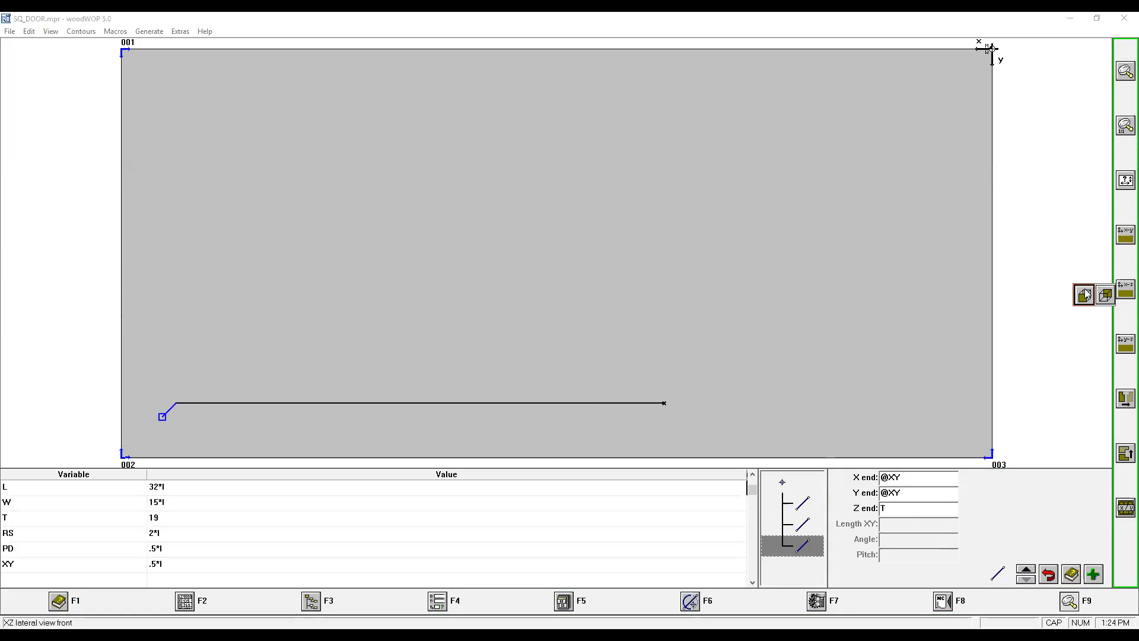
{"action": "left_click", "coordinate": [1085, 295]}
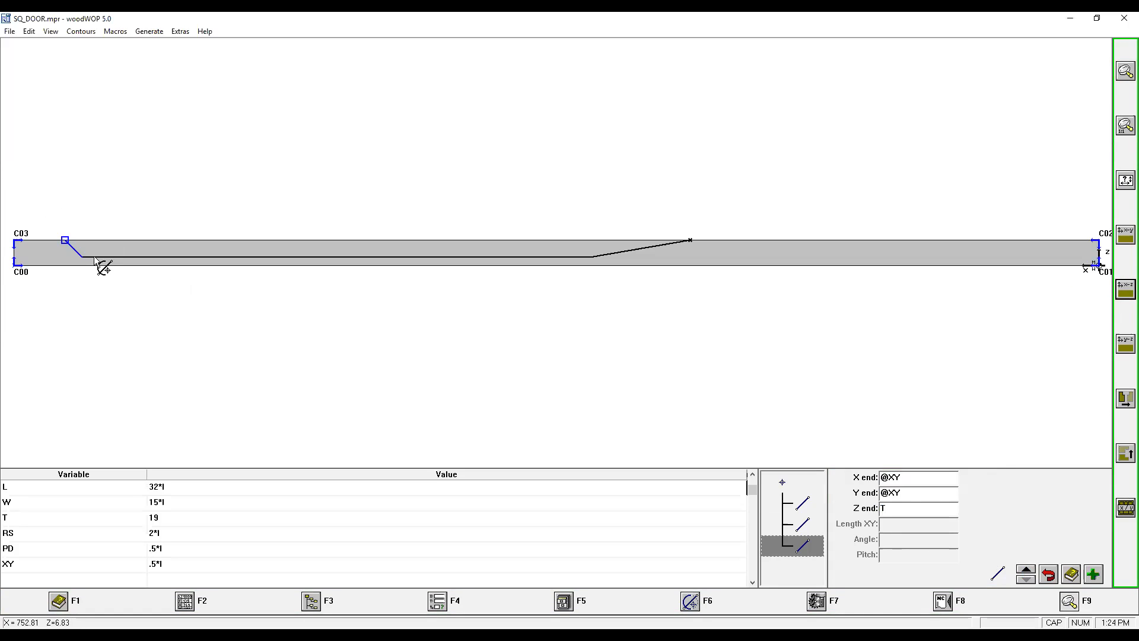
{"action": "left_click", "coordinate": [811, 546]}
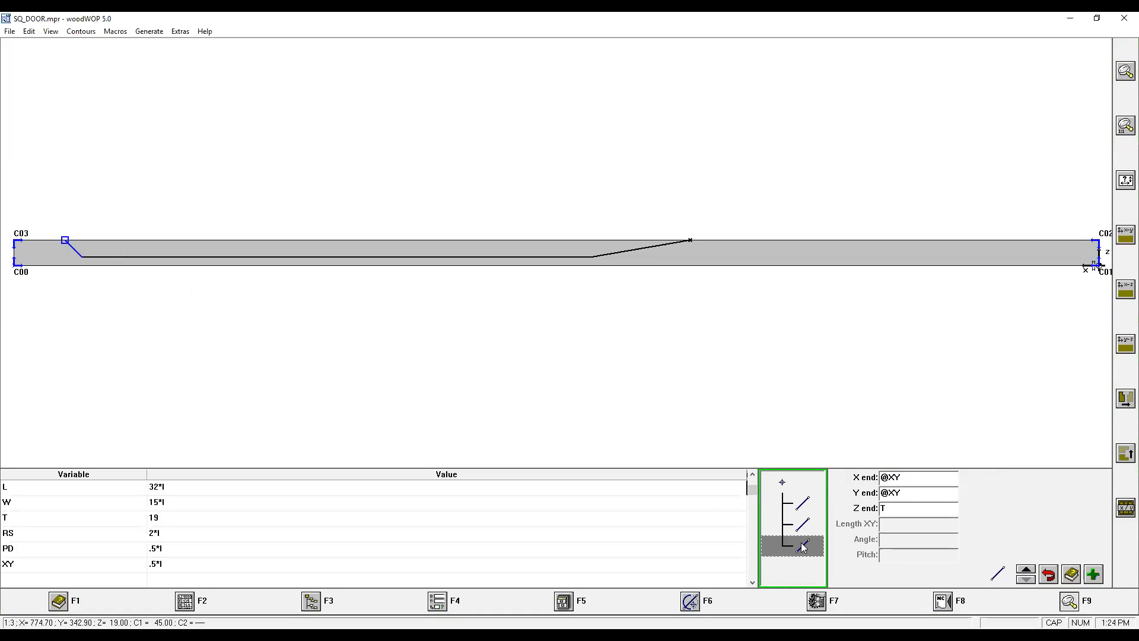
{"action": "key", "text": "ctrl+v"}
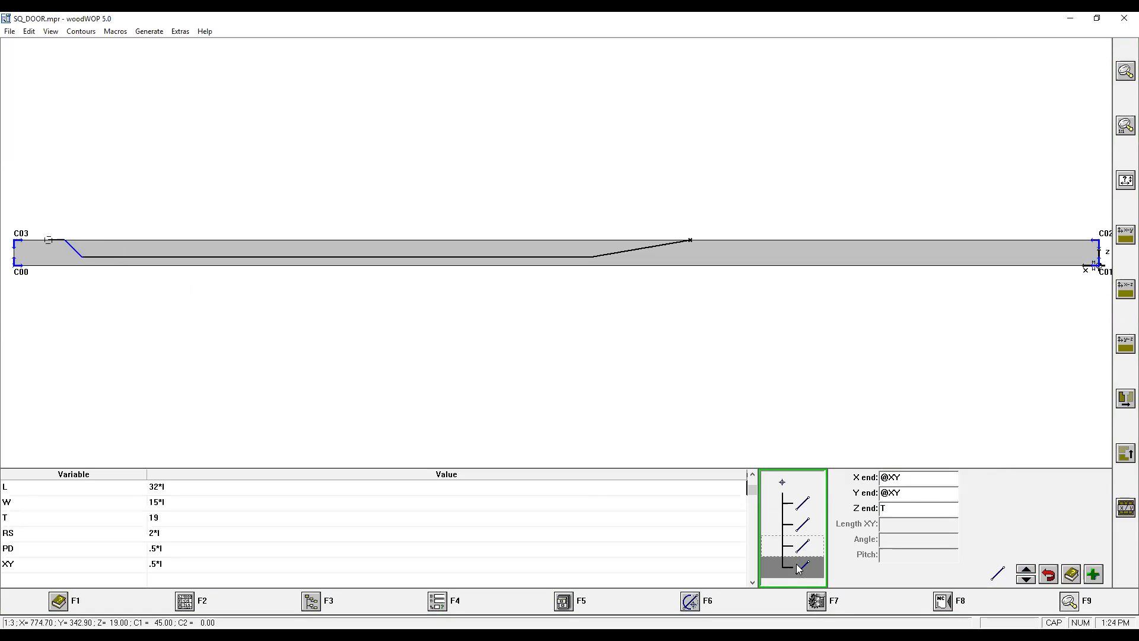
{"action": "left_click", "coordinate": [891, 477]}
{"action": "left_click", "coordinate": [892, 476]}
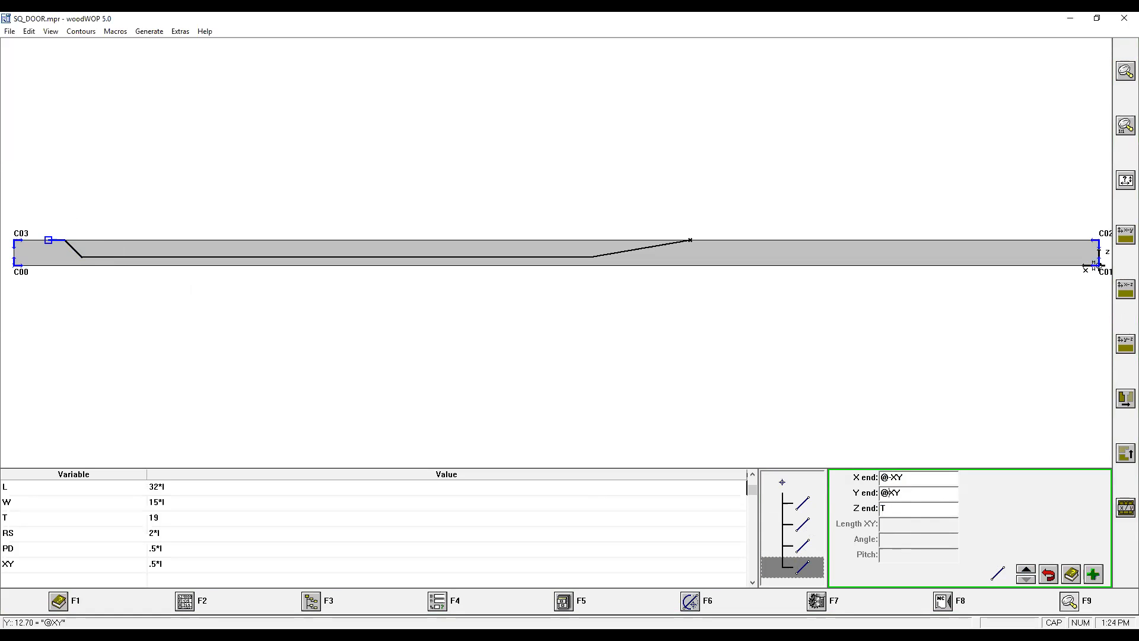
{"action": "key", "text": "Tab"}
{"action": "type", "text": "@"}
{"action": "left_click", "coordinate": [796, 564]}
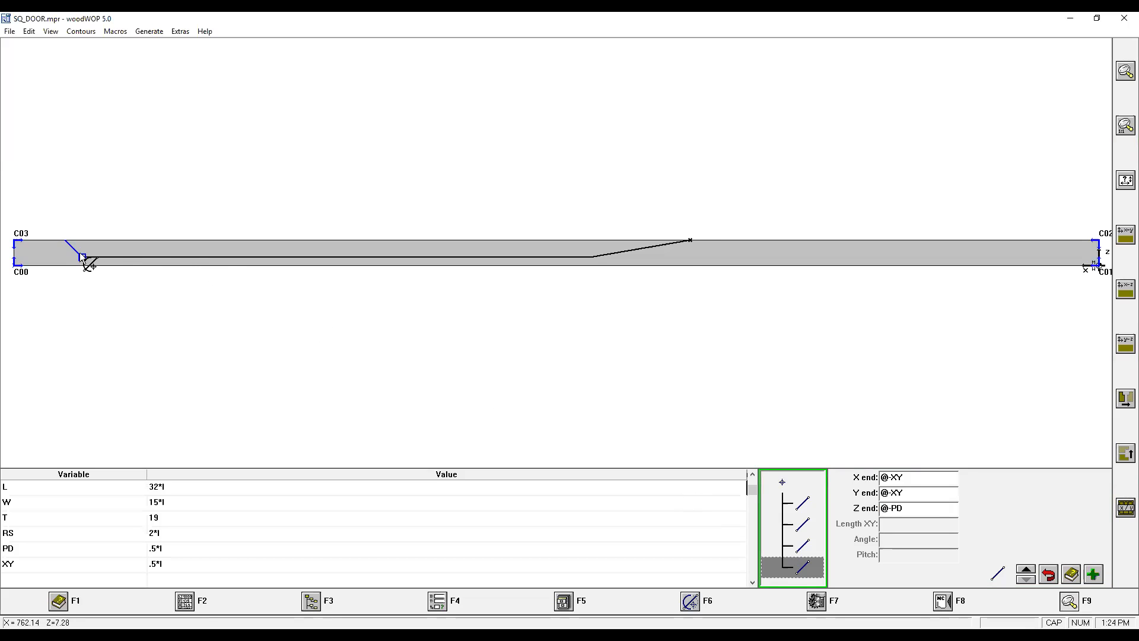
In the XY top view, add an end-point line after the last contour element with X end @0 and Y end RS.
{"action": "left_click", "coordinate": [83, 262]}
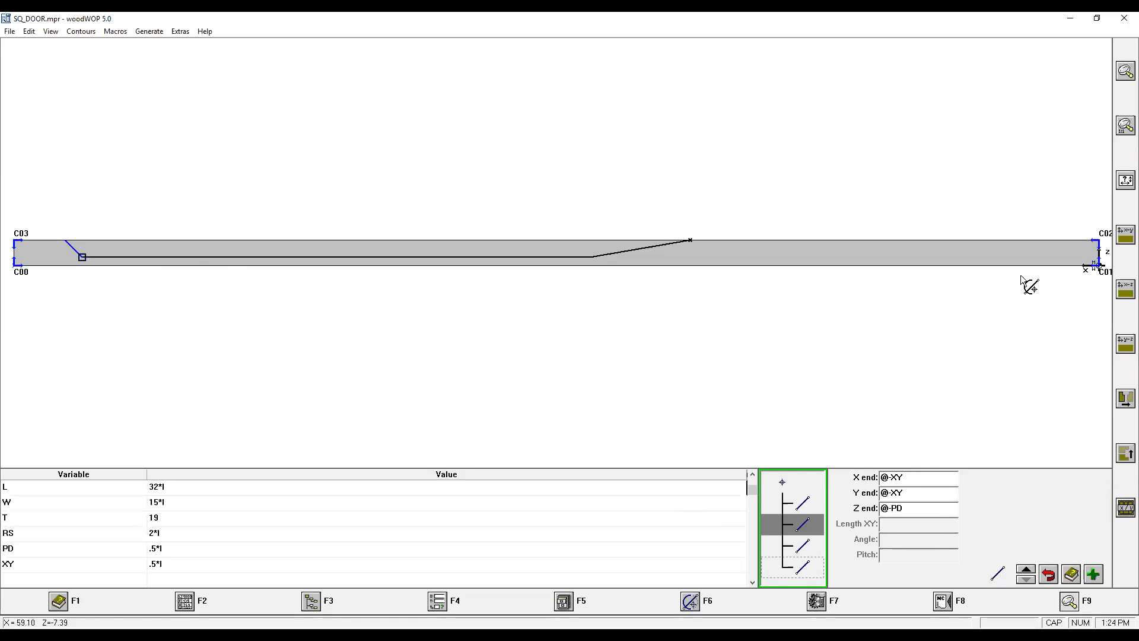
{"action": "left_click", "coordinate": [1121, 231]}
{"action": "left_click", "coordinate": [1123, 235]}
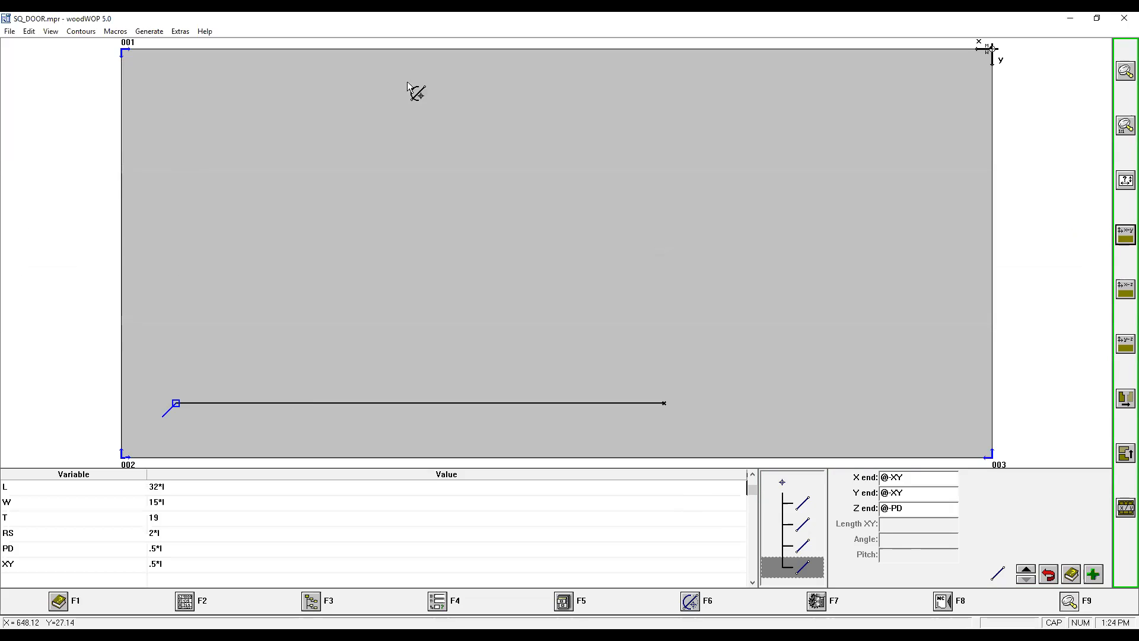
{"action": "left_click", "coordinate": [814, 577]}
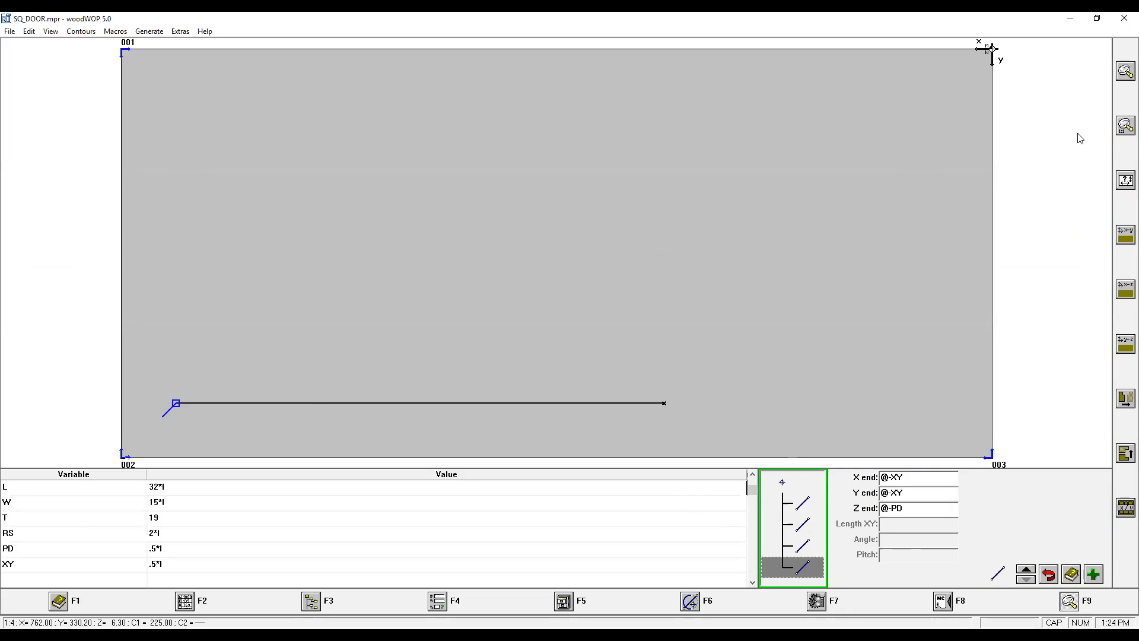
{"action": "key", "text": "Return"}
{"action": "type", "text": "@0"}
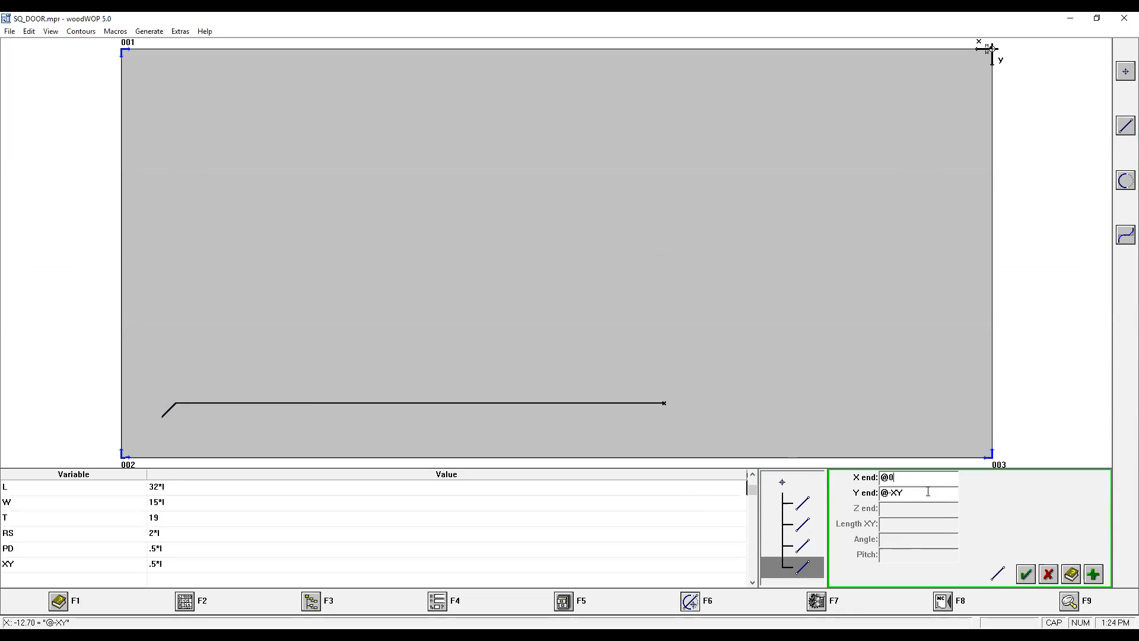
{"action": "key", "text": "Return"}
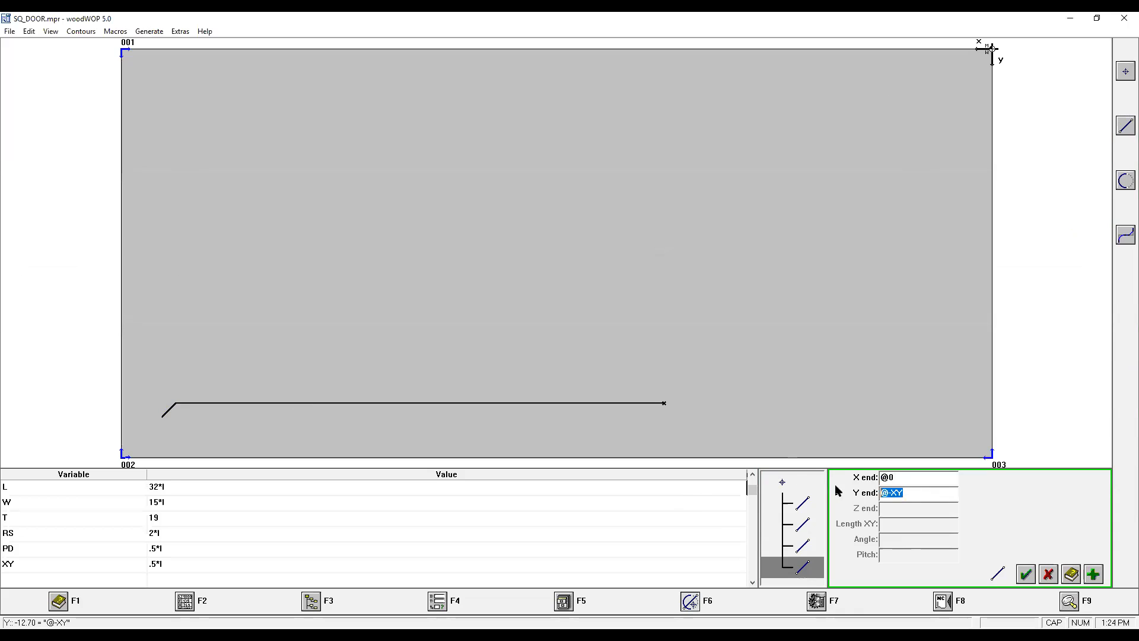
{"action": "type", "text": "RS"}
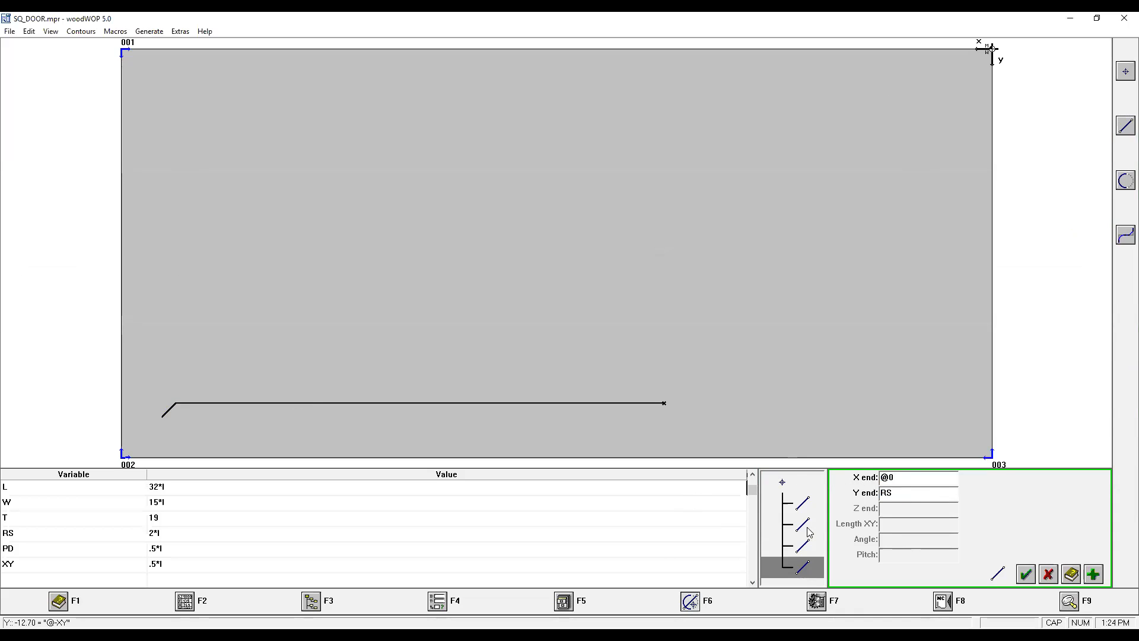
{"action": "left_click", "coordinate": [1031, 580]}
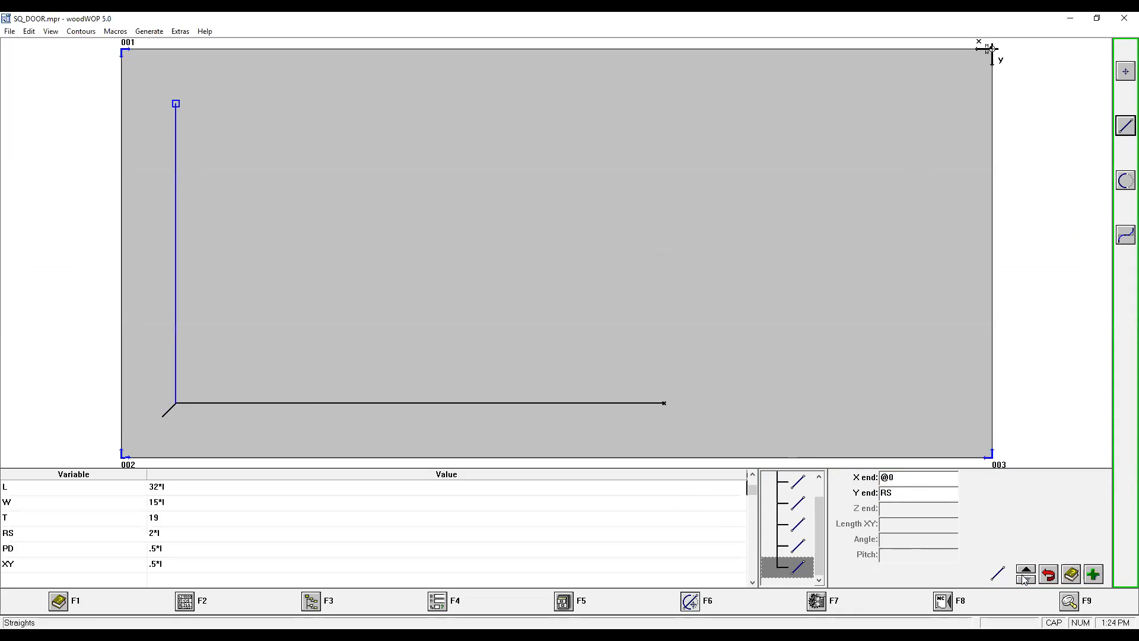
{"action": "left_click", "coordinate": [1125, 125]}
{"action": "left_click", "coordinate": [909, 467]}
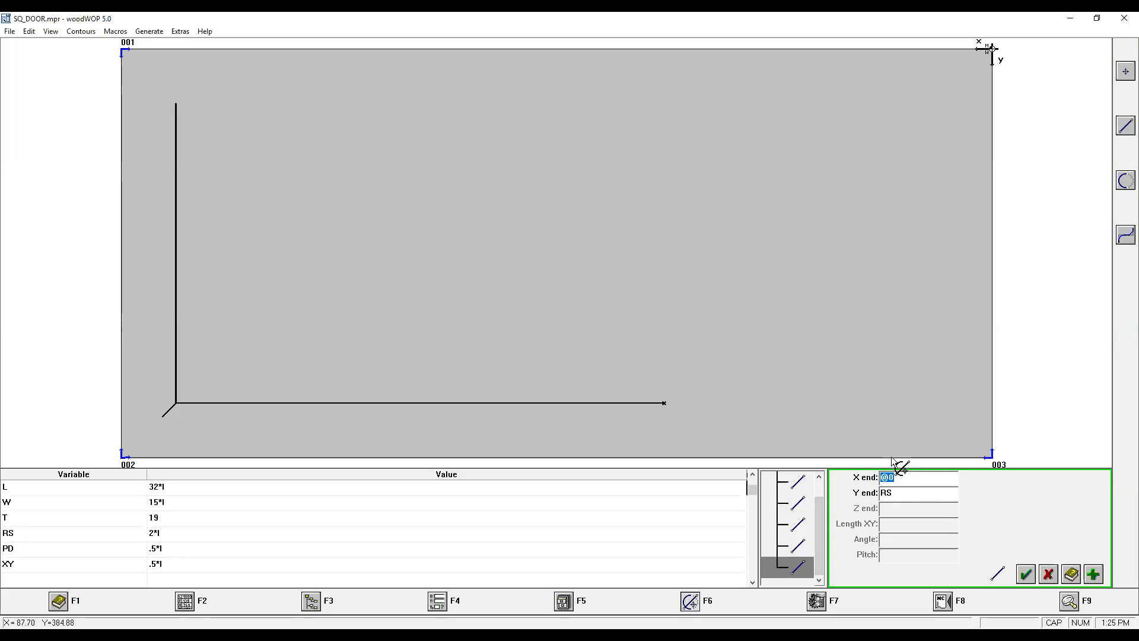
{"action": "type", "text": "@XY"}
{"action": "key", "text": "Tab"}
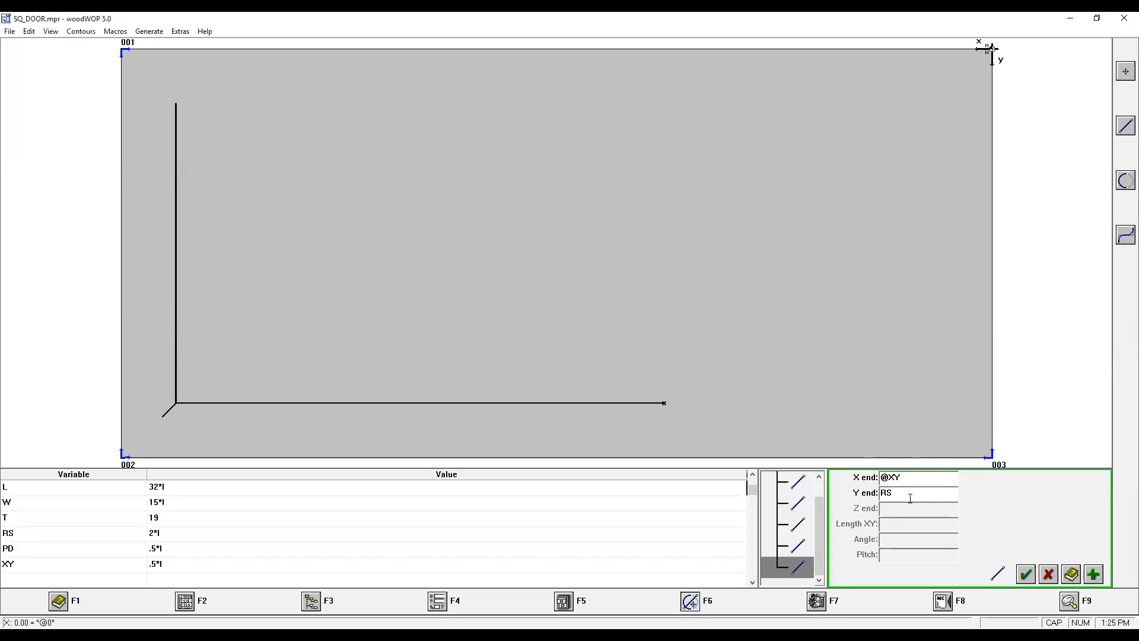
{"action": "type", "text": "@-XY"}
Enable the Z end parameter for this corner line, set it to T and insert the line.
{"action": "left_click", "coordinate": [1094, 574]}
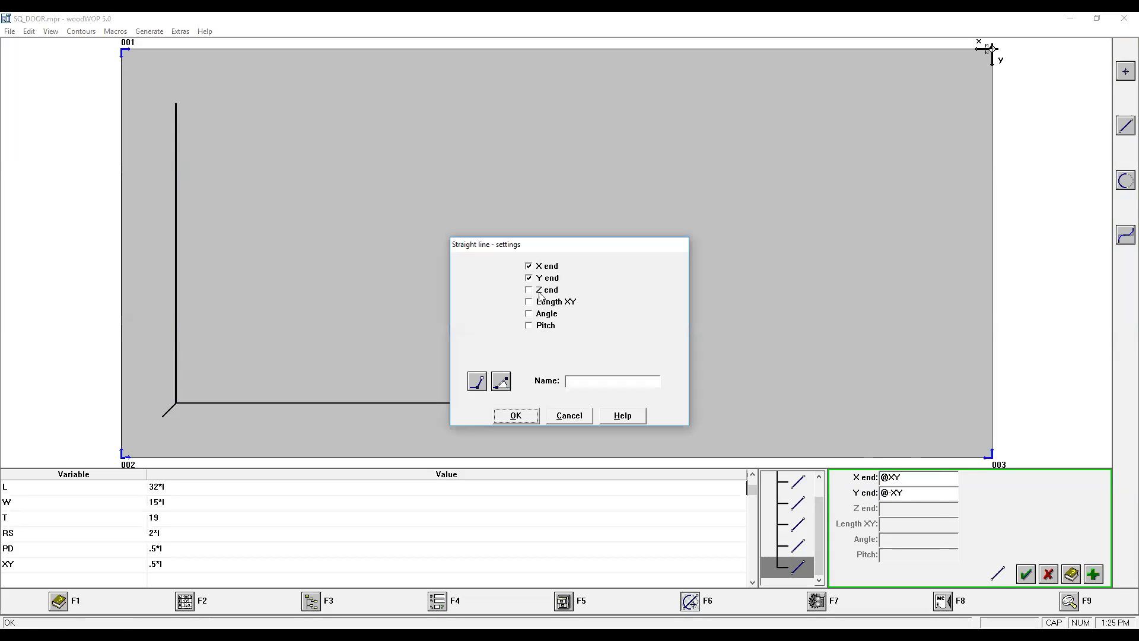
{"action": "left_click", "coordinate": [542, 291]}
{"action": "key", "text": "Return"}
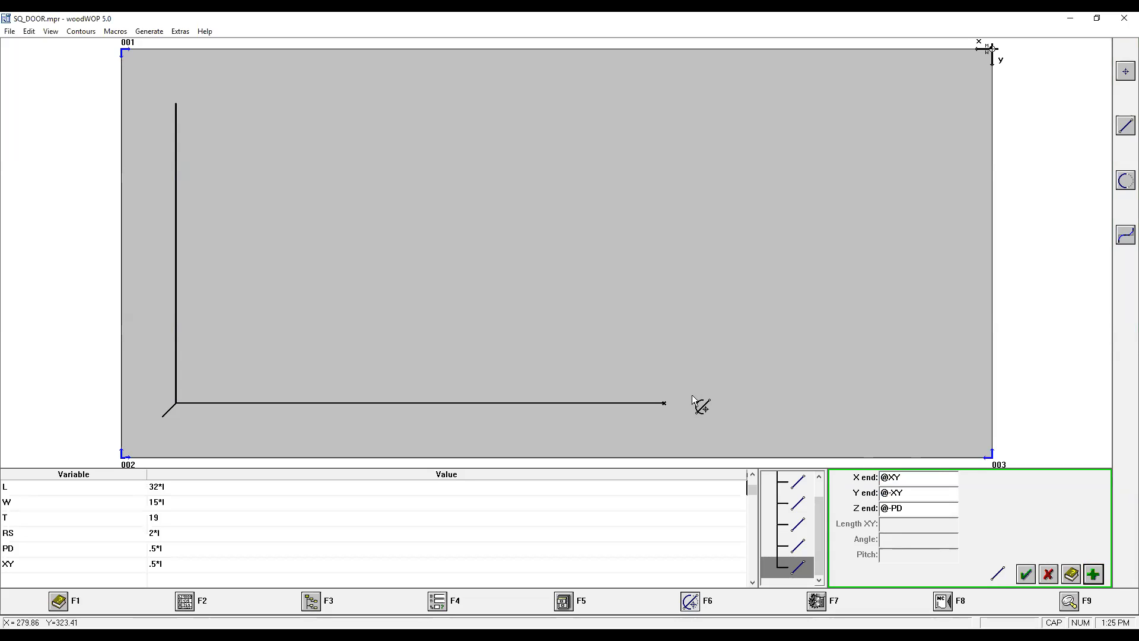
{"action": "left_click", "coordinate": [895, 509]}
{"action": "key", "text": "BackSpace"}
{"action": "key", "text": "BackSpace"}
{"action": "key", "text": "BackSpace"}
{"action": "key", "text": "BackSpace"}
{"action": "type", "text": "T"}
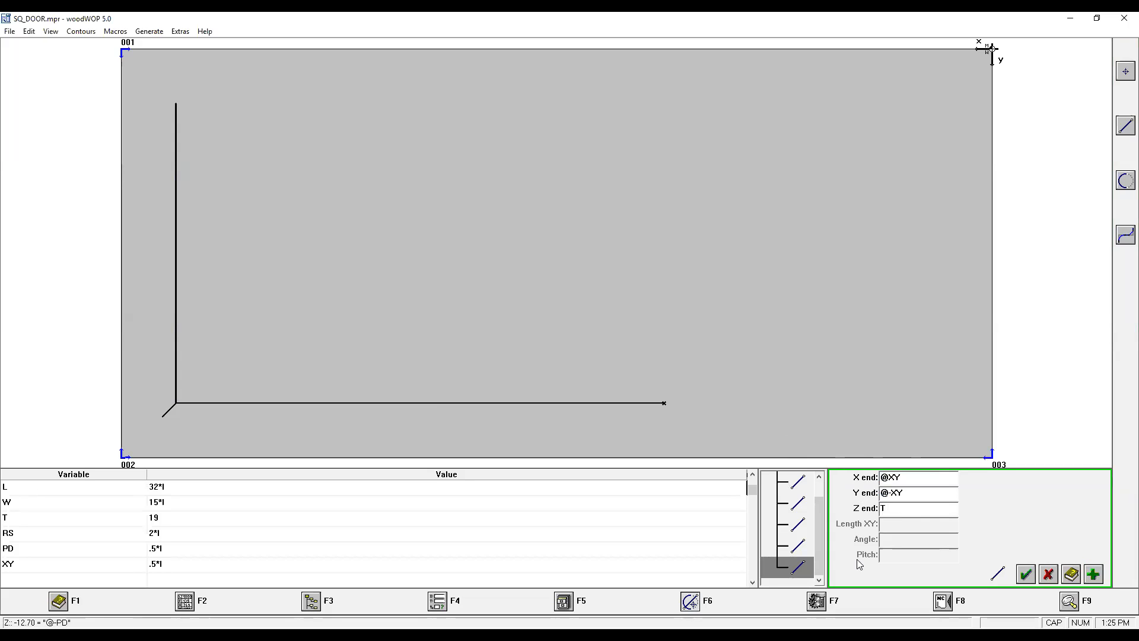
{"action": "left_click", "coordinate": [1027, 574]}
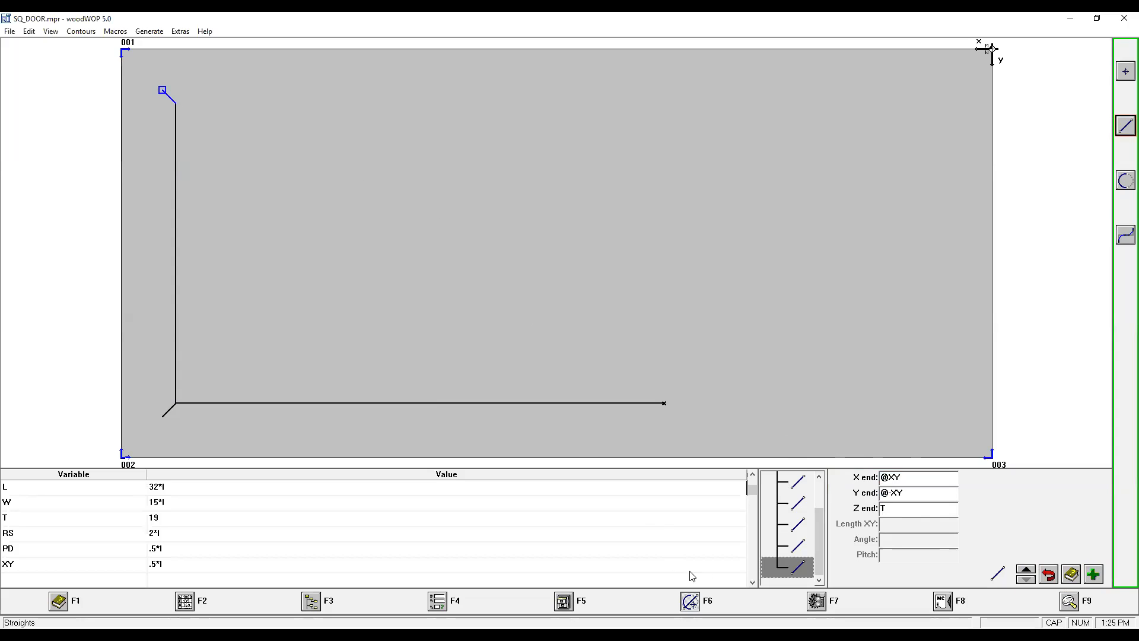
{"action": "left_click", "coordinate": [785, 565]}
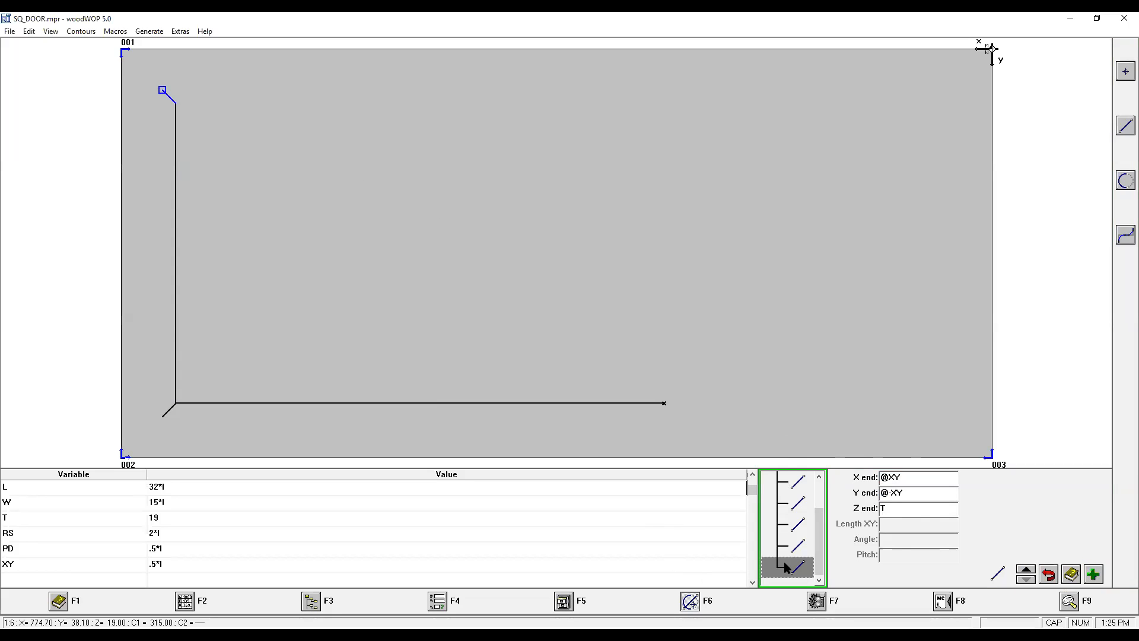
{"action": "key", "text": "ctrl+v"}
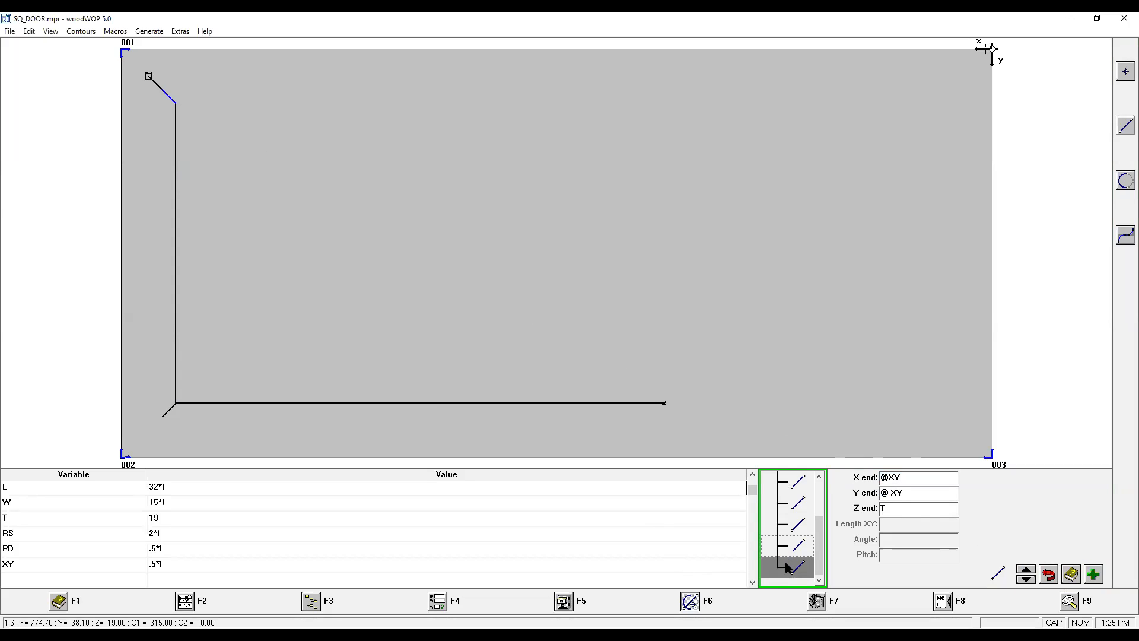
{"action": "left_click", "coordinate": [891, 477]}
{"action": "left_click", "coordinate": [892, 477]}
{"action": "left_click", "coordinate": [894, 494]}
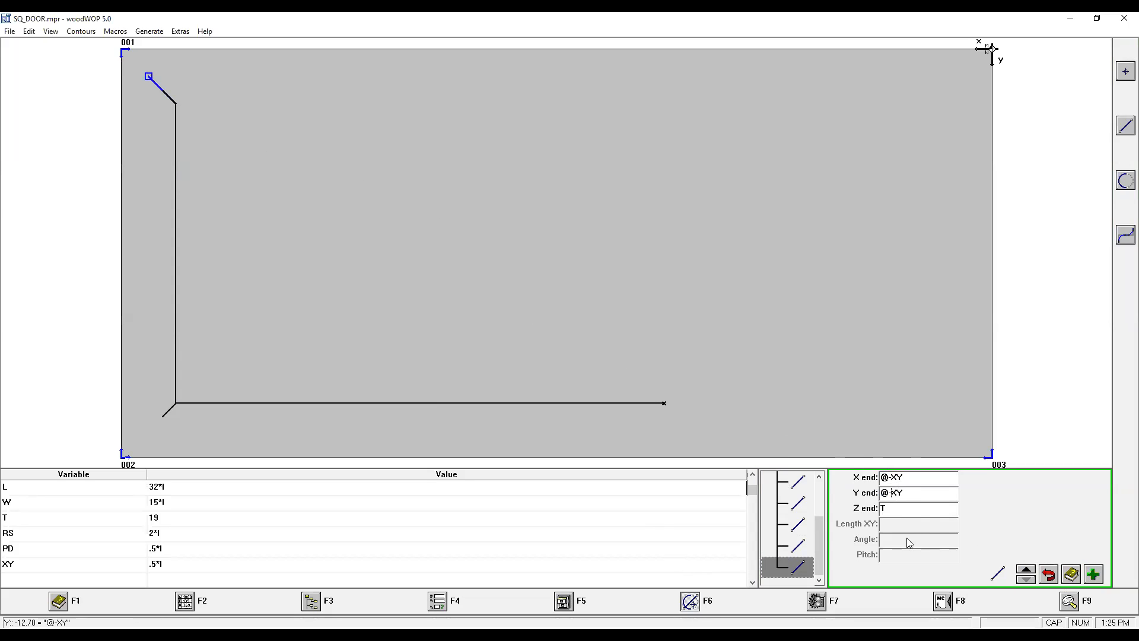
{"action": "left_click", "coordinate": [893, 509]}
{"action": "type", "text": "@-PD"}
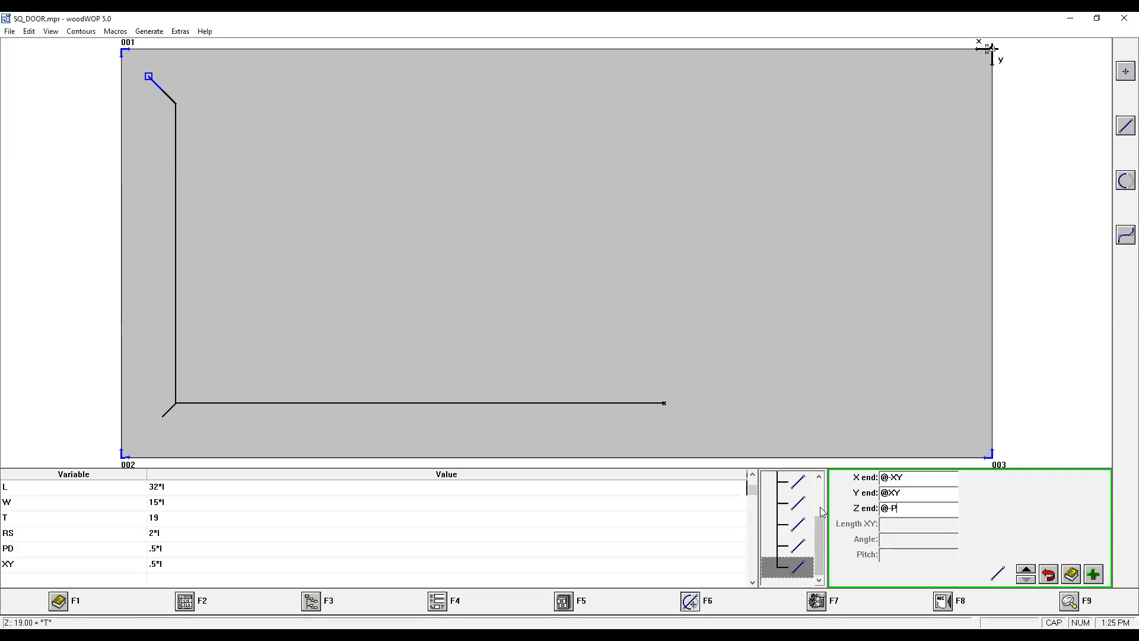
{"action": "left_click", "coordinate": [792, 565]}
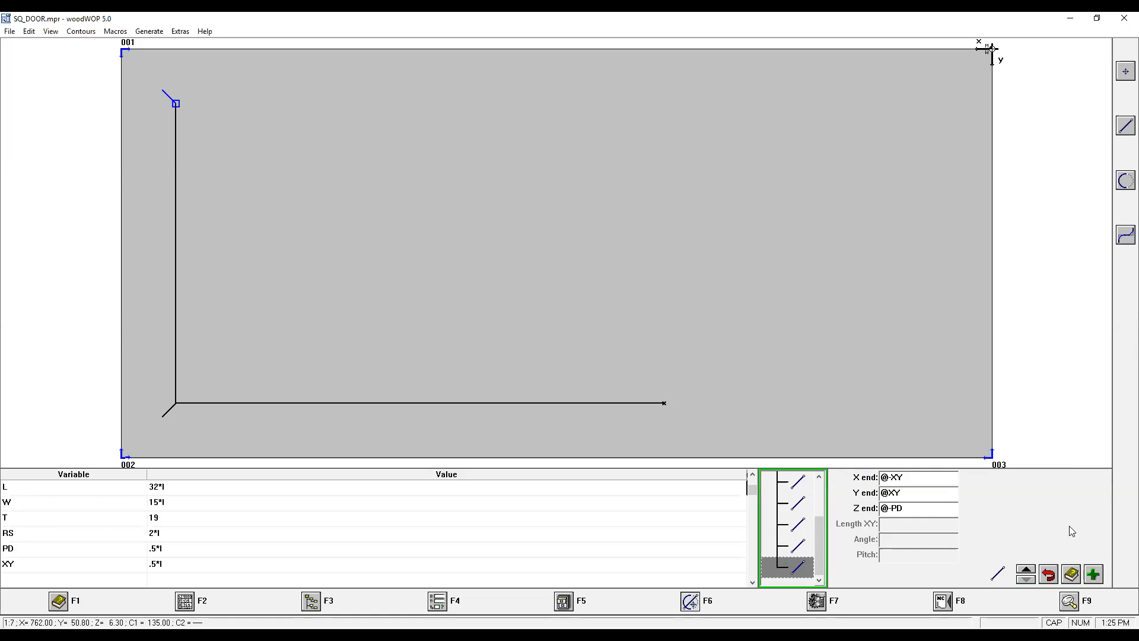
Check the contour in the XZ front view, return to XY, and add an end-point line with X end RS and Y end RS.
{"action": "left_click", "coordinate": [1069, 602]}
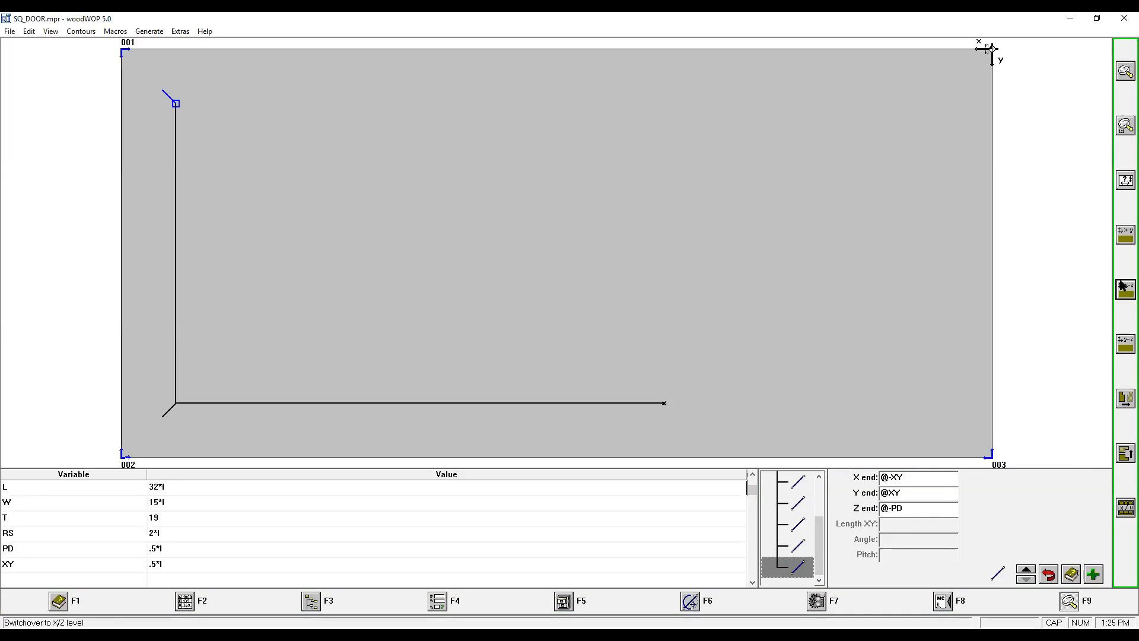
{"action": "left_click", "coordinate": [1124, 286]}
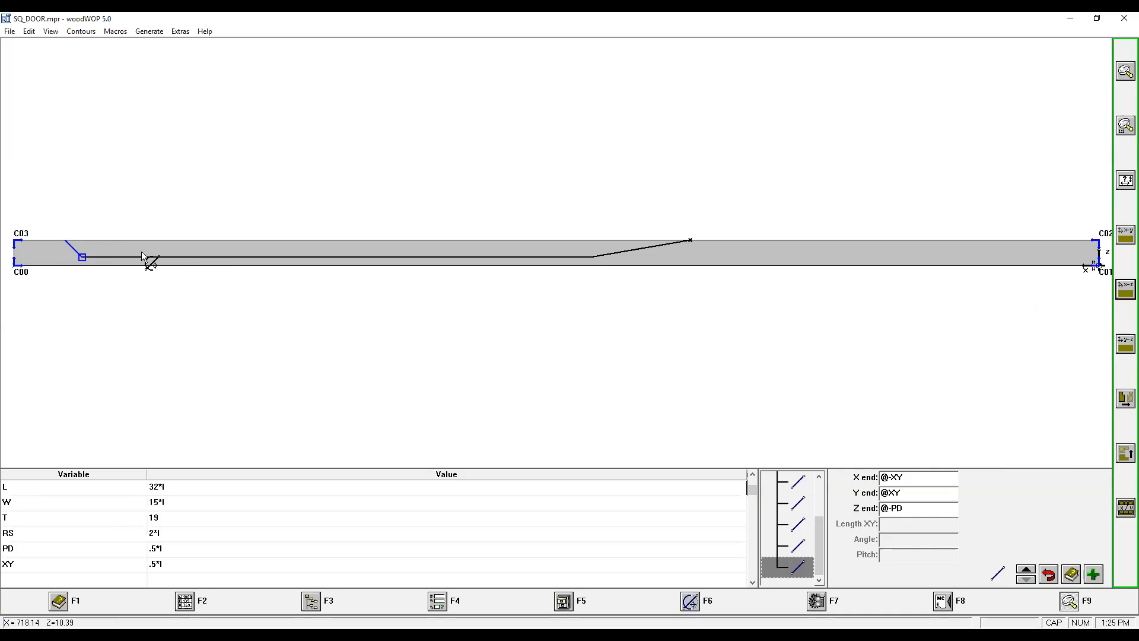
{"action": "left_click_drag", "start_coordinate": [1125, 235], "coordinate": [1083, 244]}
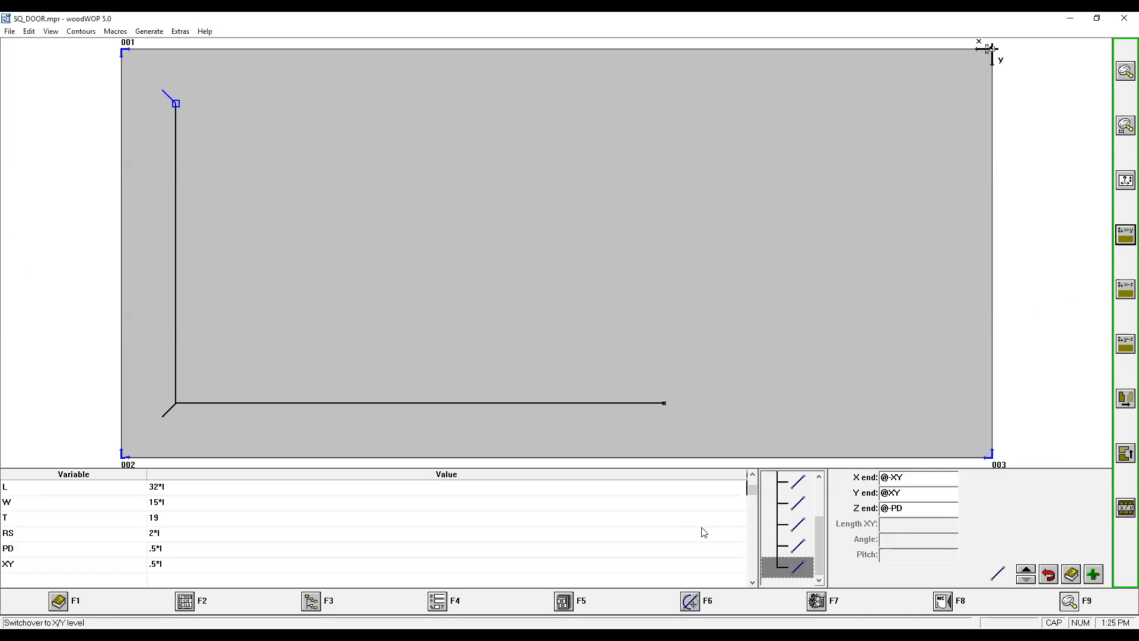
{"action": "left_click", "coordinate": [694, 605]}
{"action": "left_click_drag", "start_coordinate": [1125, 126], "coordinate": [1084, 132]}
{"action": "type", "text": "RS"}
{"action": "key", "text": "Tab"}
{"action": "type", "text": "RS"}
{"action": "left_click", "coordinate": [1023, 577]}
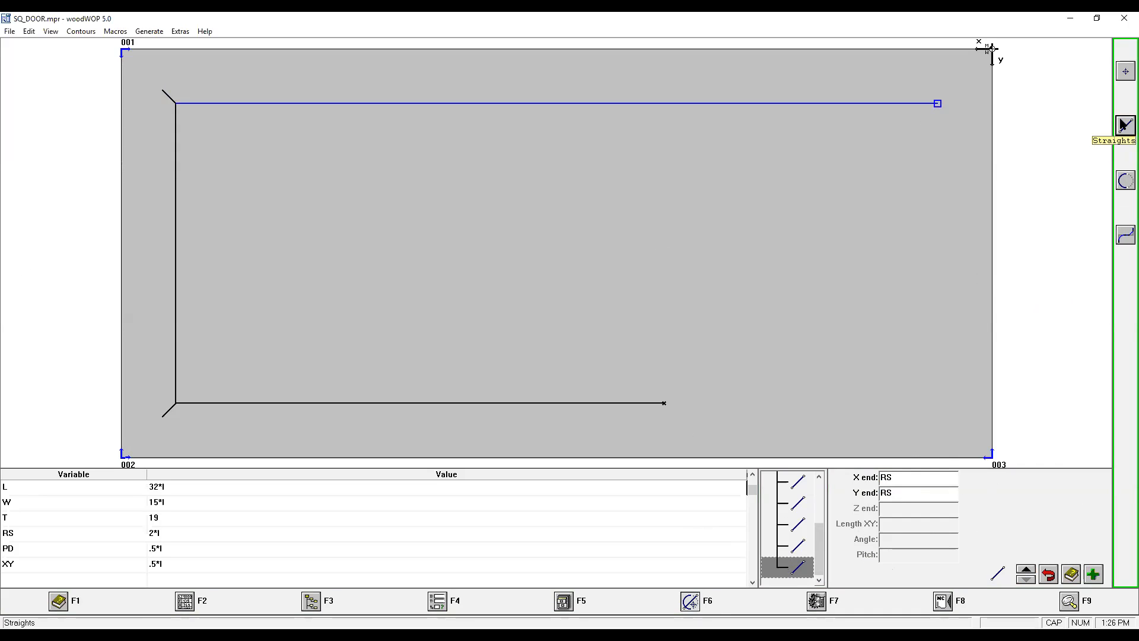
Add an end-point line at the origin corner with X end @-XY, Y end @-XY and the Z end parameter enabled and set to T.
{"action": "mouse_move", "coordinate": [1090, 132]}
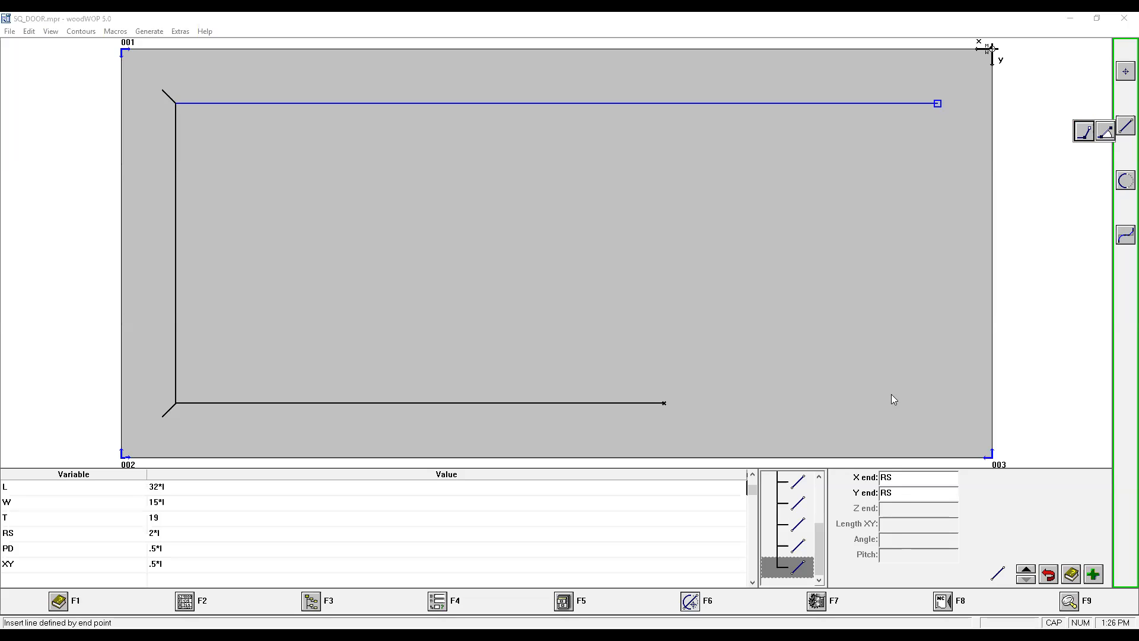
{"action": "key", "text": "Return"}
{"action": "type", "text": "@"}
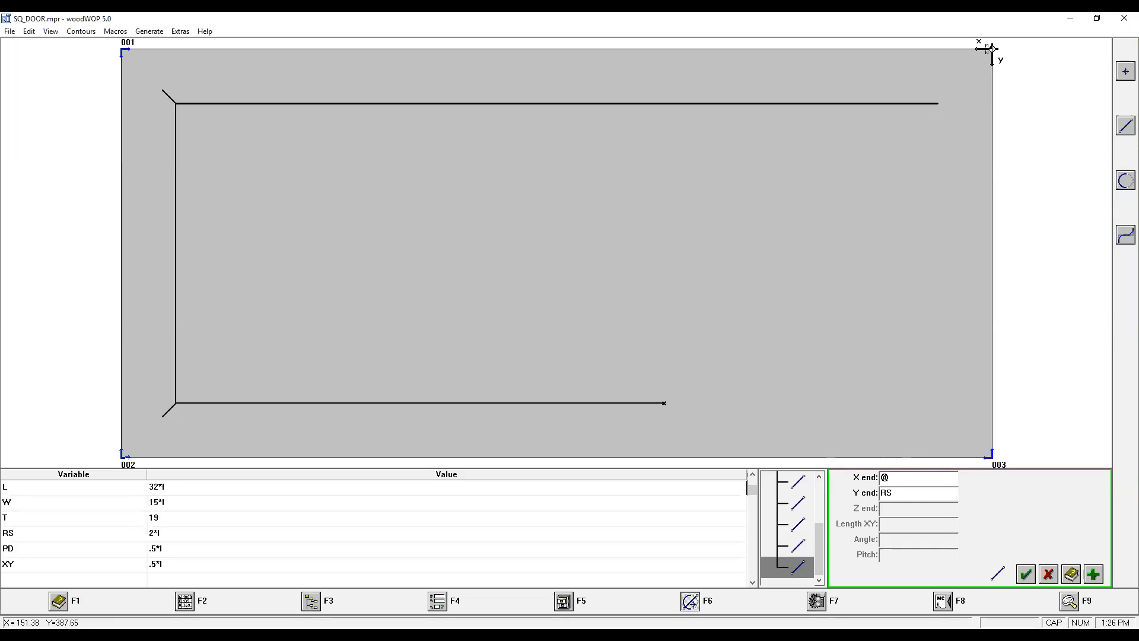
{"action": "type", "text": "-XY"}
{"action": "key", "text": "Tab"}
{"action": "type", "text": "@-XY"}
{"action": "key", "text": "ctrl+m"}
{"action": "left_click", "coordinate": [547, 290]}
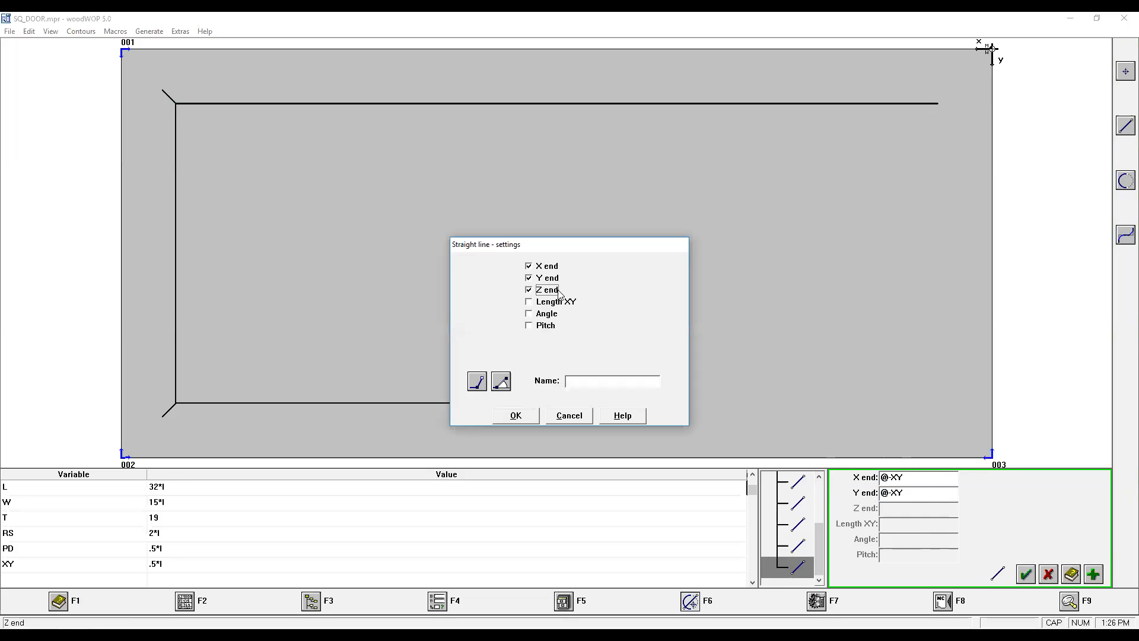
{"action": "key", "text": "Return"}
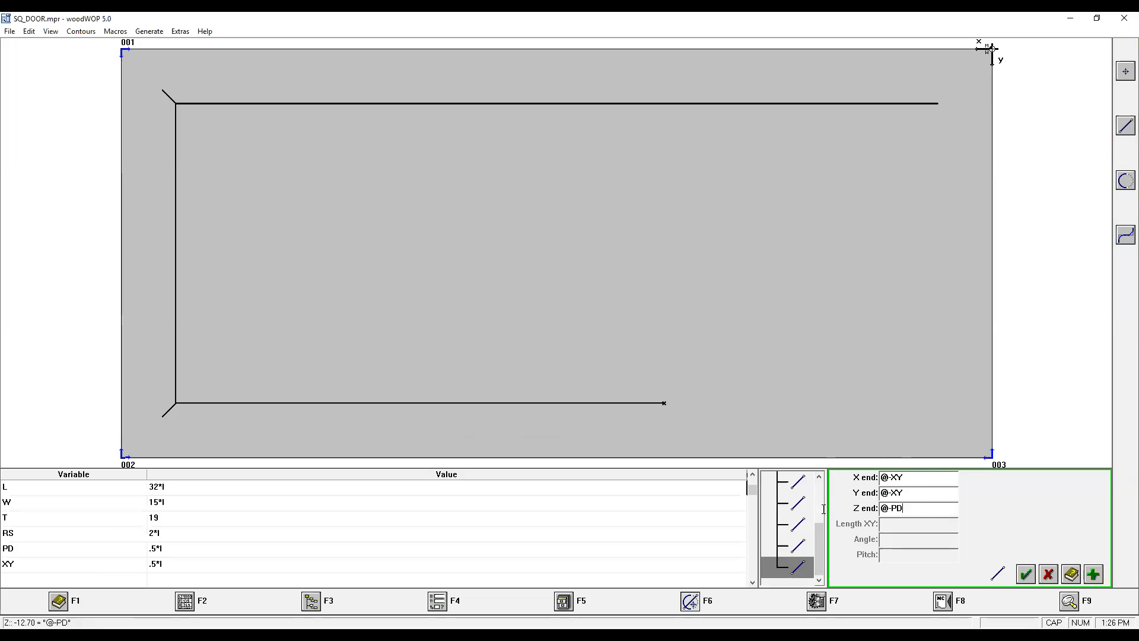
{"action": "type", "text": "T"}
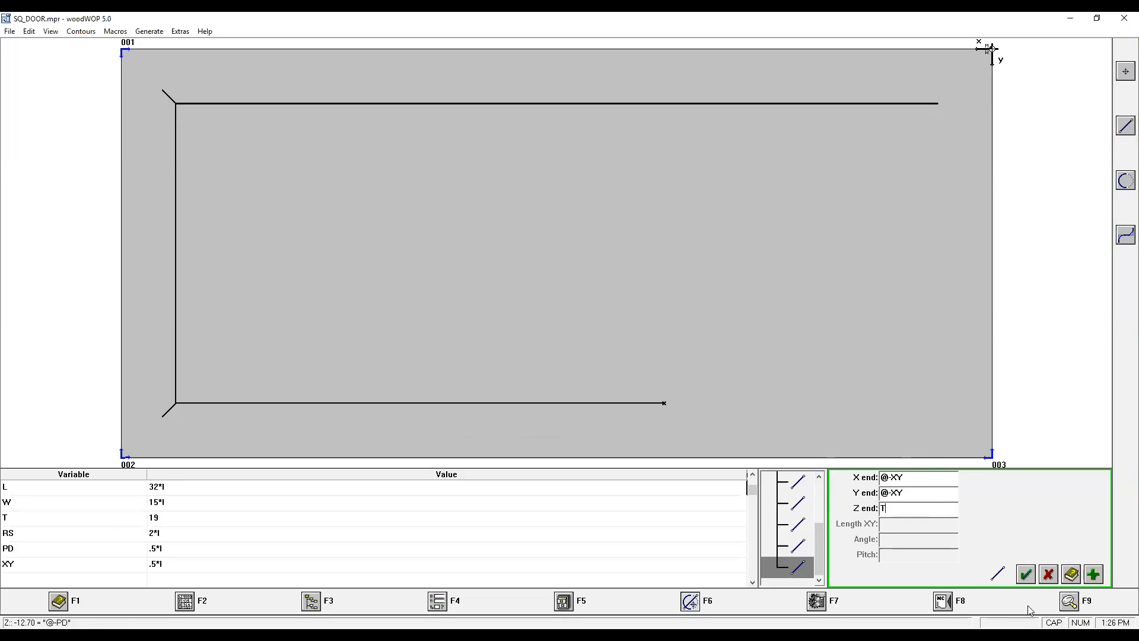
{"action": "left_click", "coordinate": [1026, 575]}
{"action": "left_click", "coordinate": [798, 566]}
{"action": "key", "text": "ctrl+v"}
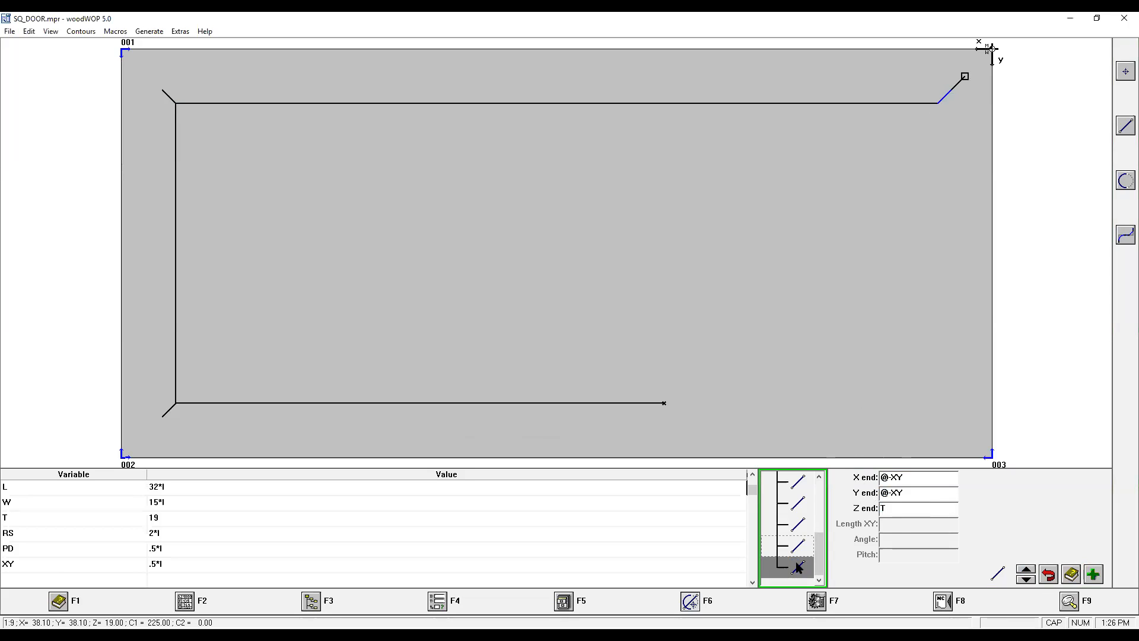
{"action": "key", "text": "Tab"}
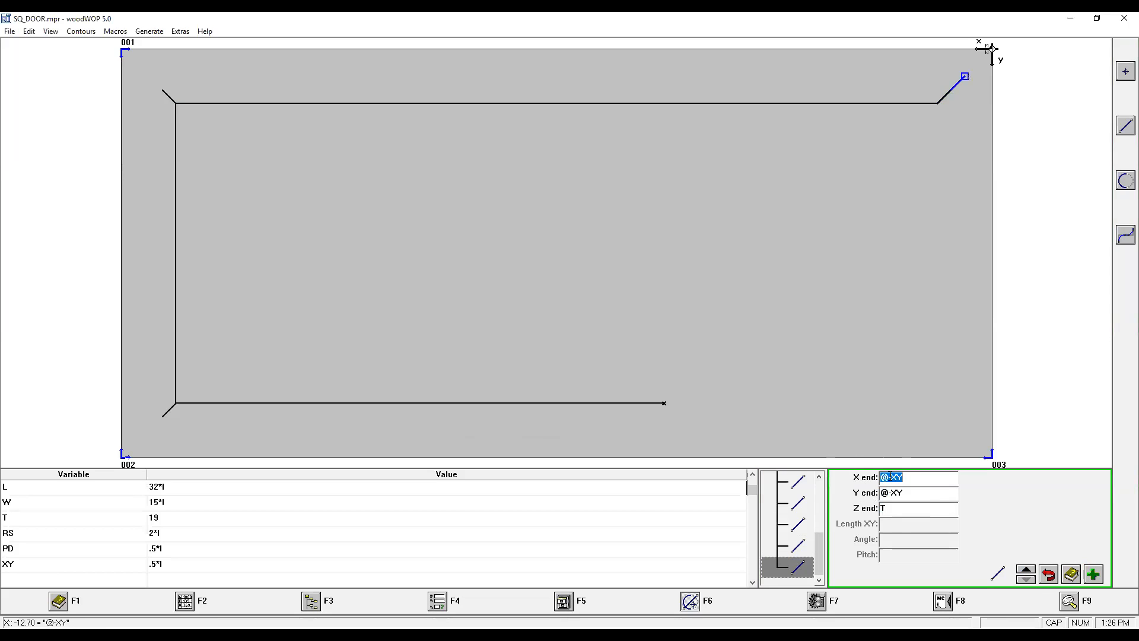
{"action": "left_click", "coordinate": [890, 477]}
{"action": "key", "text": "BackSpace"}
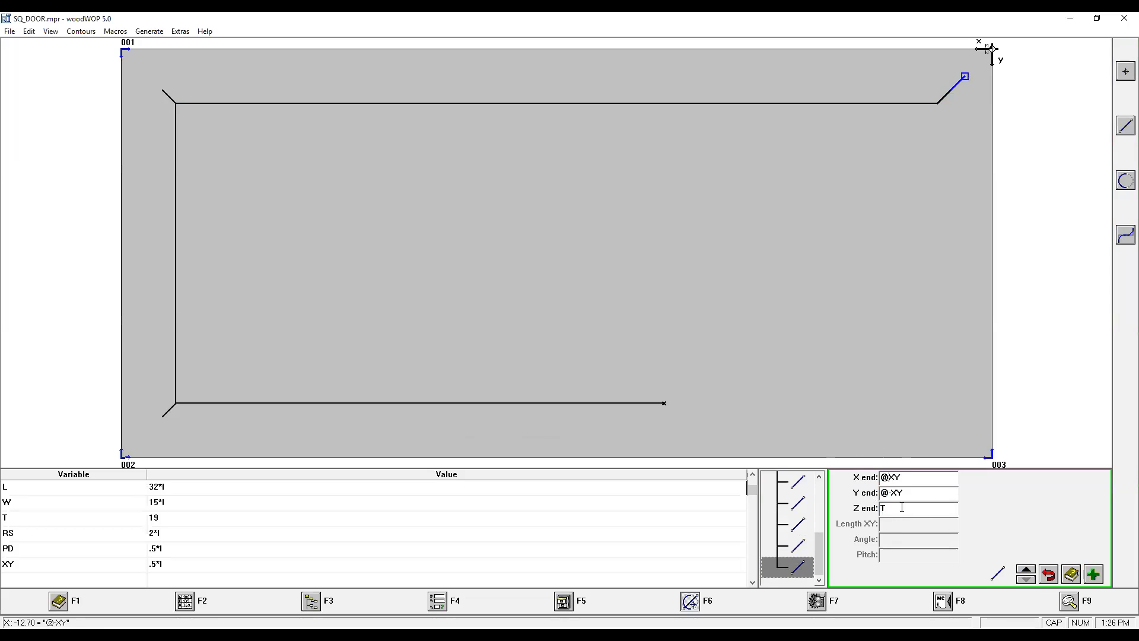
{"action": "left_click", "coordinate": [893, 495]}
{"action": "key", "text": "BackSpace"}
{"action": "key", "text": "Tab"}
{"action": "type", "text": "@"}
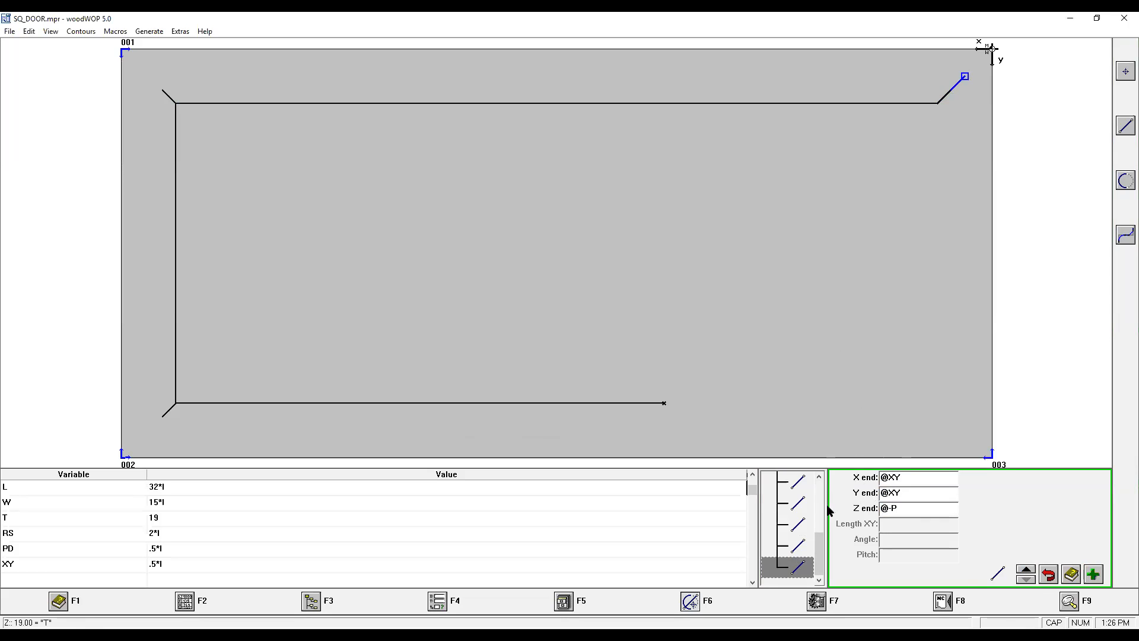
{"action": "left_click", "coordinate": [787, 571]}
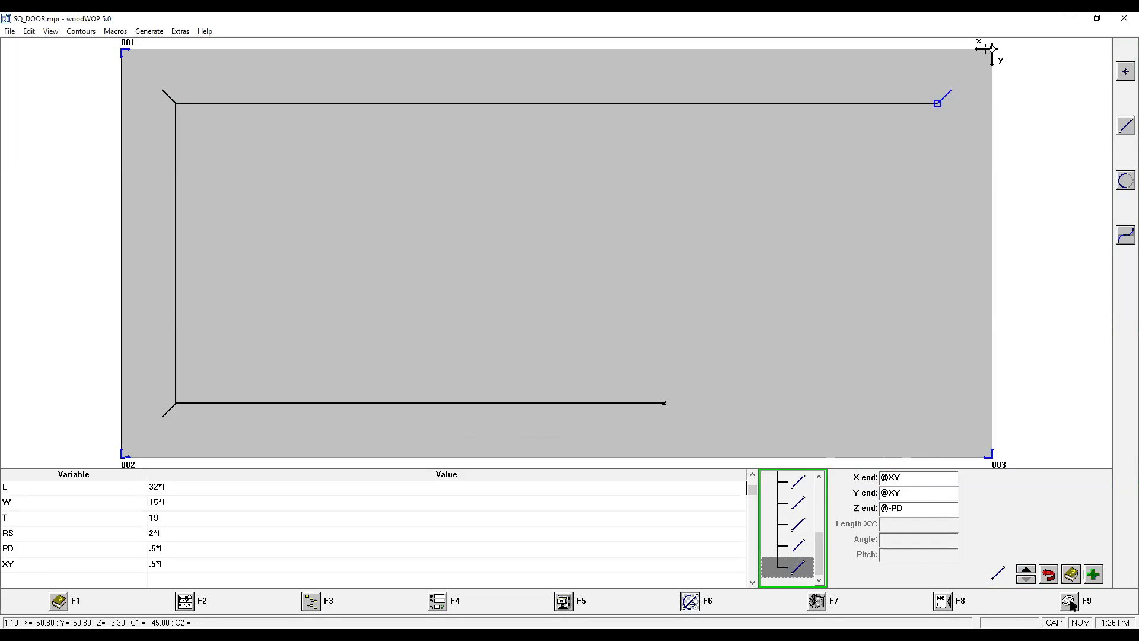
Add an end-point line from the origin corner towards point 003 with X end @0 and Y end W-RS.
{"action": "left_click", "coordinate": [1123, 293]}
{"action": "left_click", "coordinate": [1125, 291]}
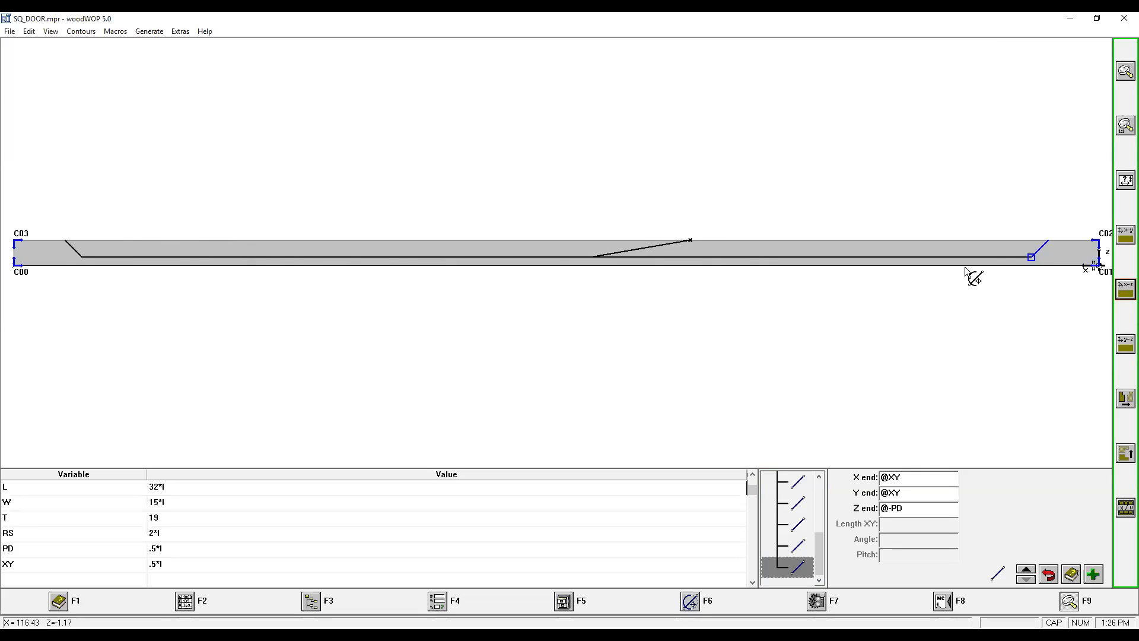
{"action": "left_click", "coordinate": [1124, 234]}
{"action": "left_click", "coordinate": [1090, 240]}
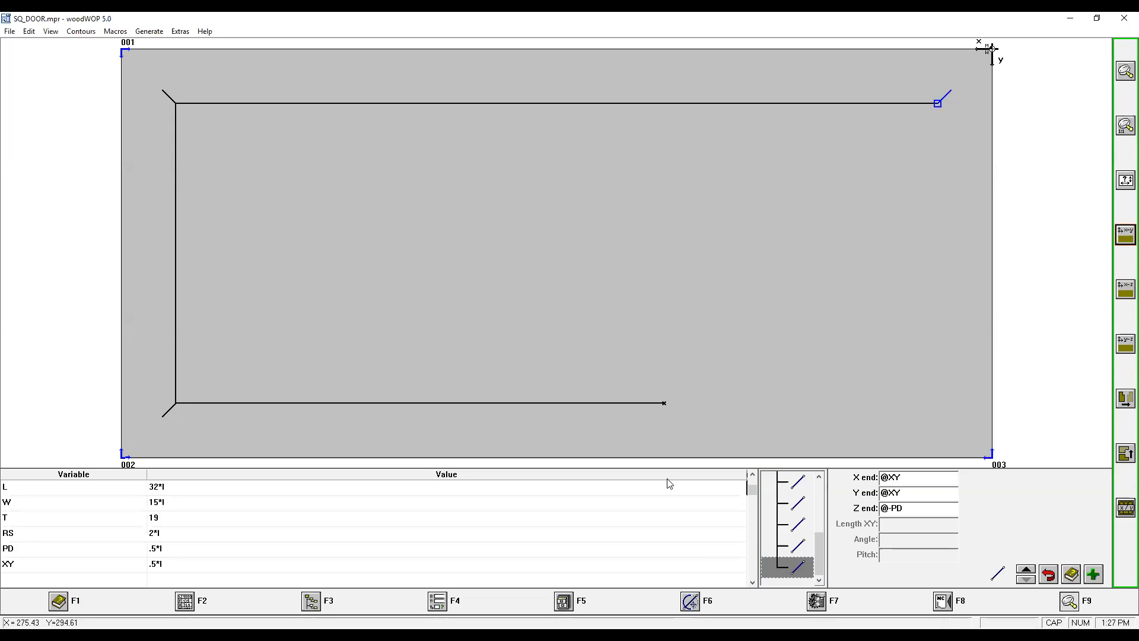
{"action": "left_click", "coordinate": [1125, 127]}
{"action": "type", "text": "@0"}
{"action": "key", "text": "shift+Home"}
{"action": "type", "text": "W-"}
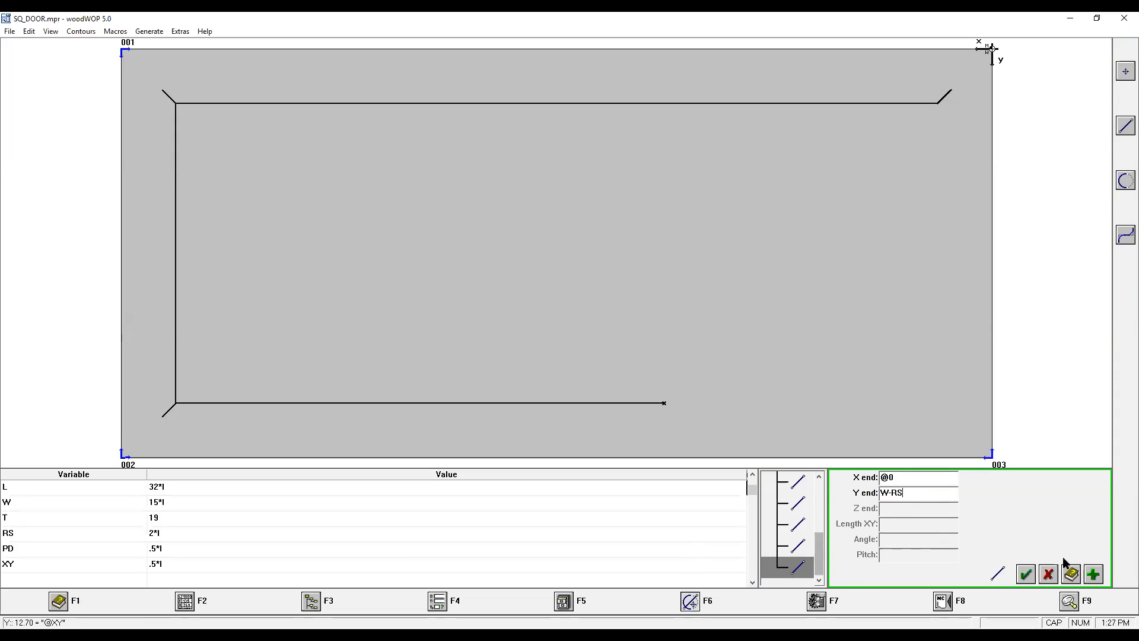
{"action": "left_click", "coordinate": [1027, 575]}
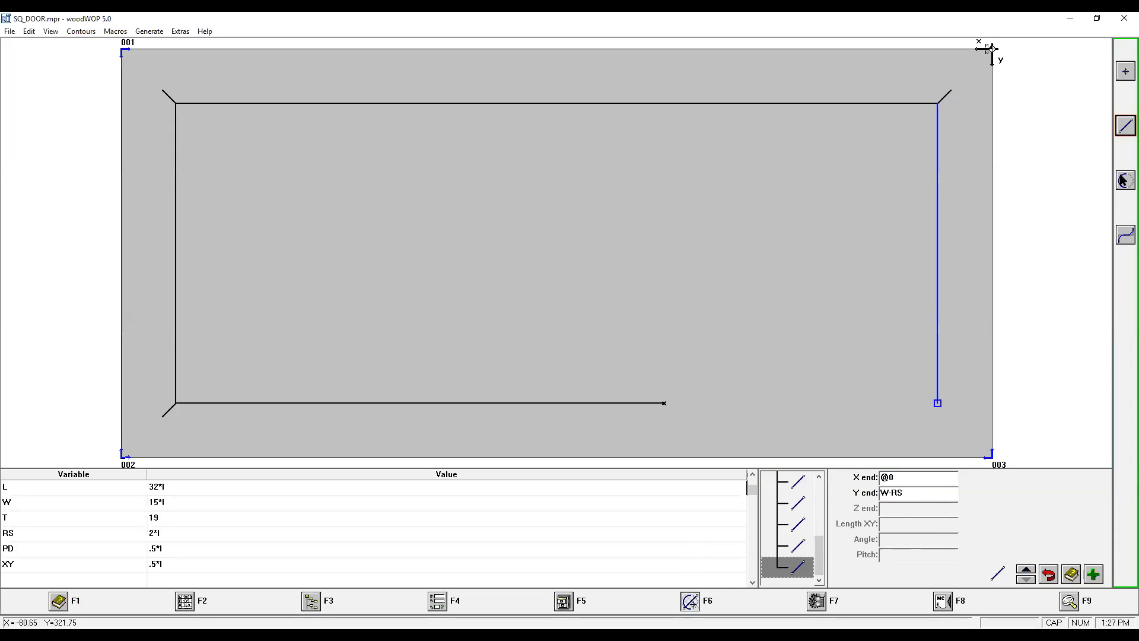
{"action": "left_click", "coordinate": [1125, 126]}
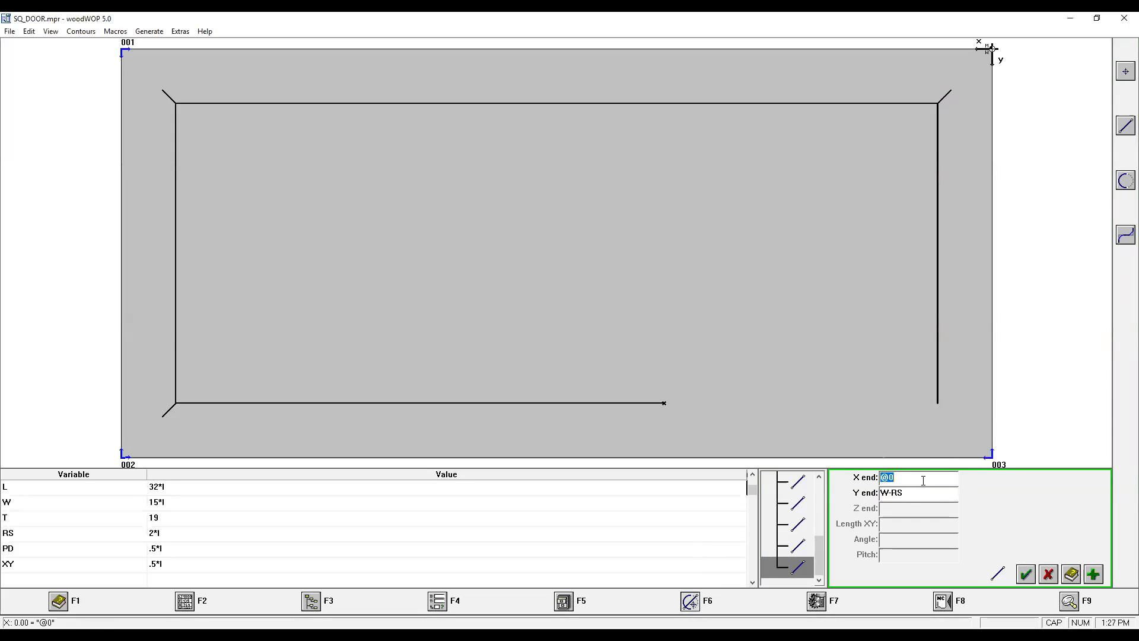
{"action": "type", "text": "@"}
{"action": "key", "text": "Tab"}
{"action": "type", "text": "@XT"}
{"action": "left_click", "coordinate": [1094, 574]}
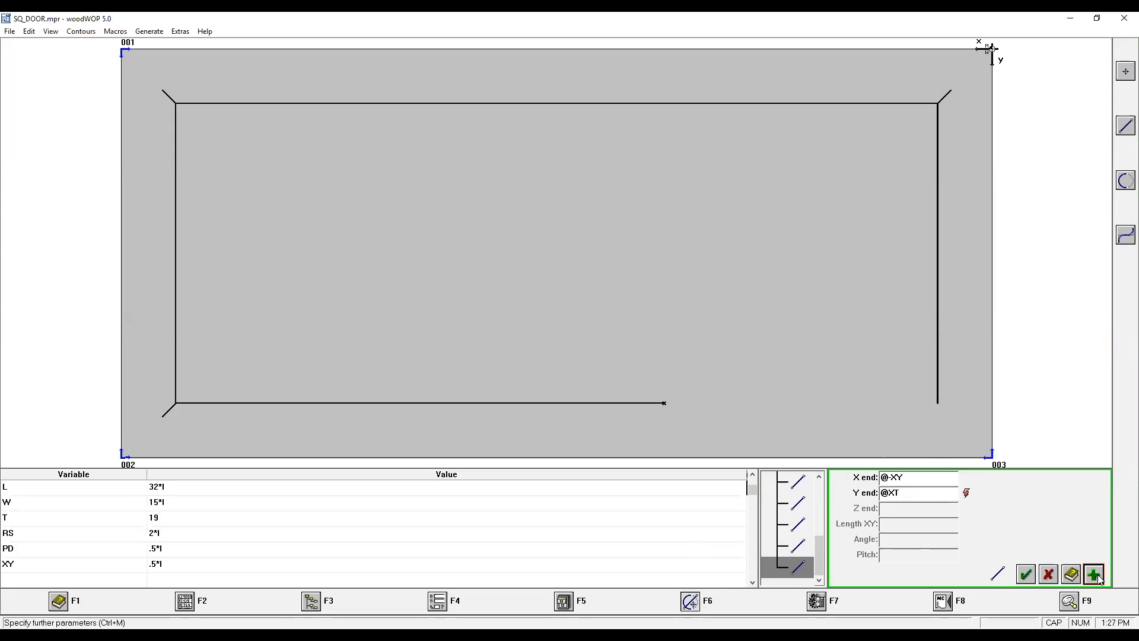
{"action": "key", "text": "alt+z"}
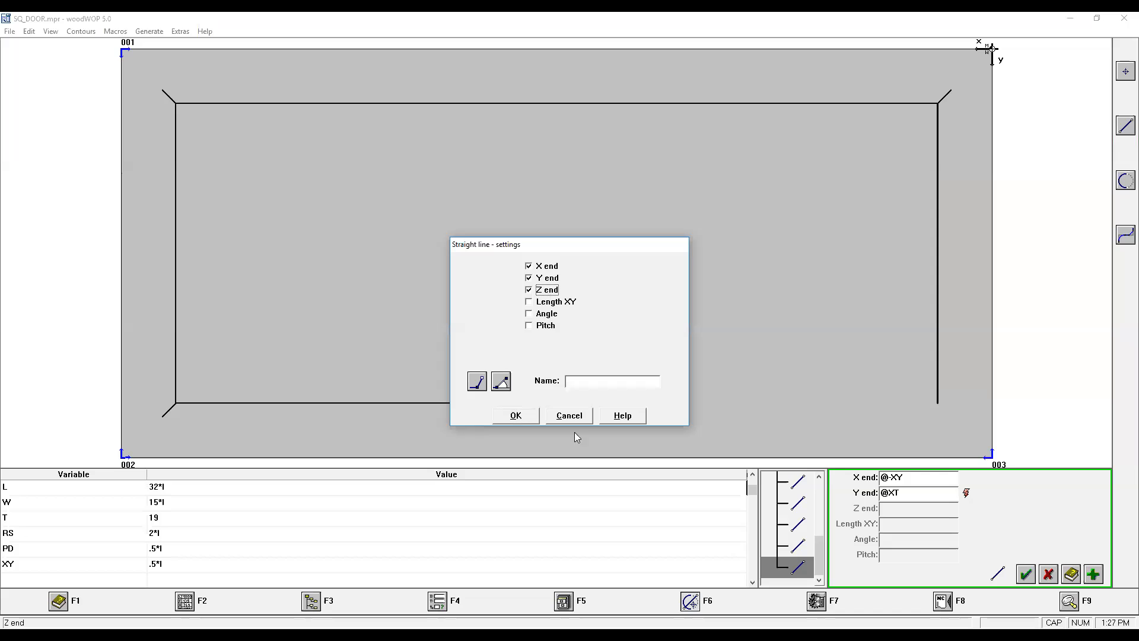
{"action": "left_click", "coordinate": [526, 420]}
{"action": "key", "text": "BackSpace"}
{"action": "type", "text": "T"}
{"action": "left_click", "coordinate": [901, 488]}
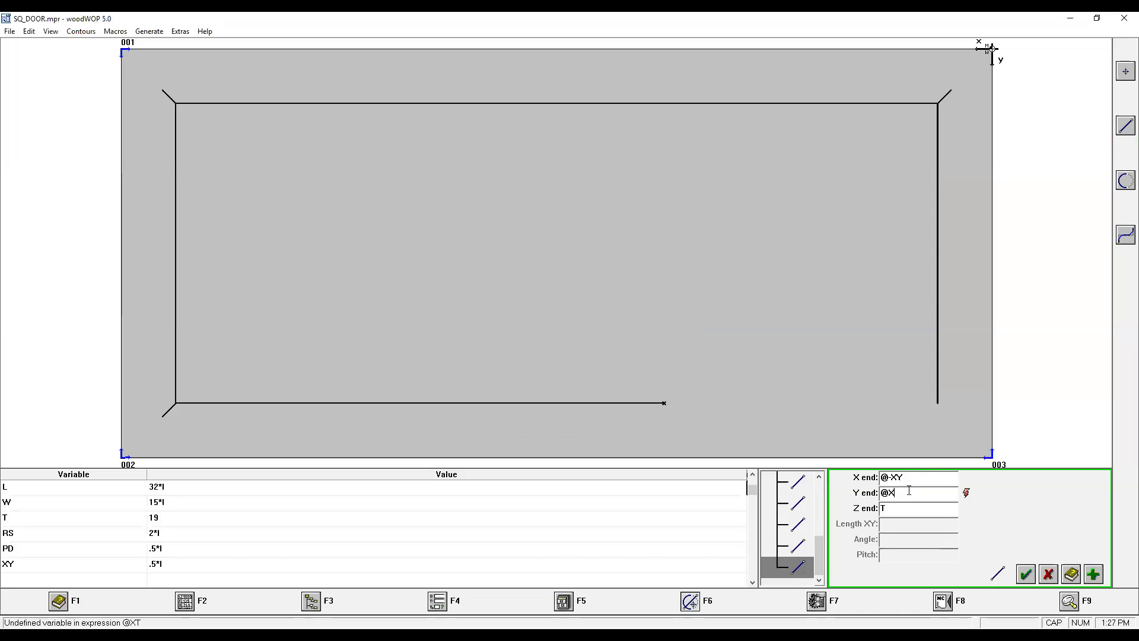
{"action": "left_click", "coordinate": [1025, 577]}
{"action": "left_click", "coordinate": [769, 569]}
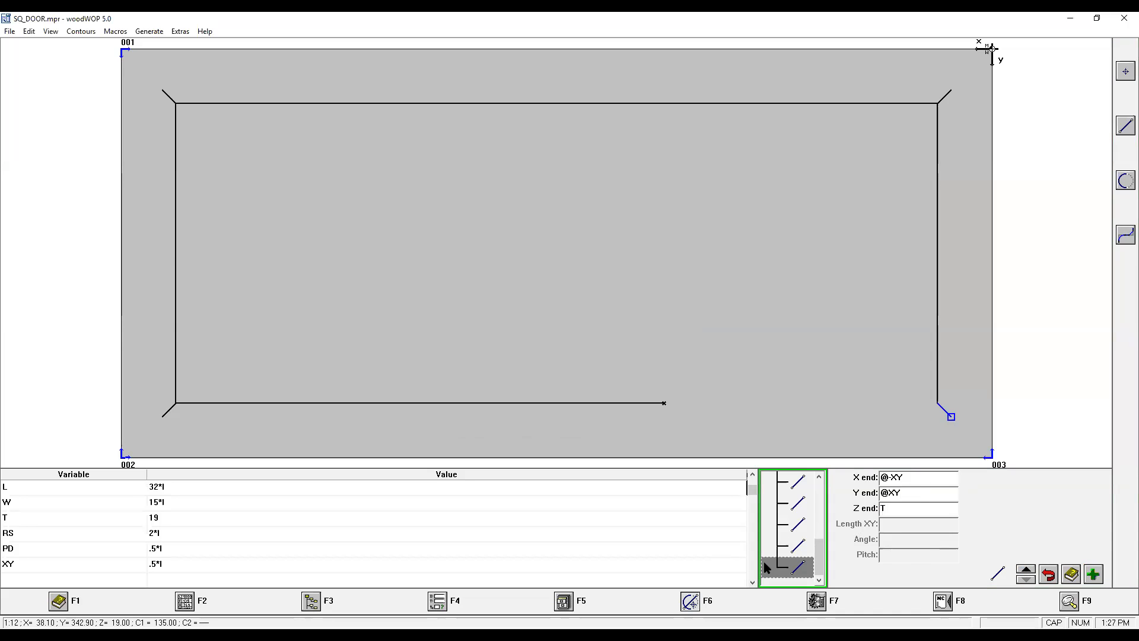
{"action": "left_click", "coordinate": [895, 479]}
{"action": "left_click", "coordinate": [895, 478]}
{"action": "key", "text": "BackSpace"}
{"action": "left_click", "coordinate": [891, 494]}
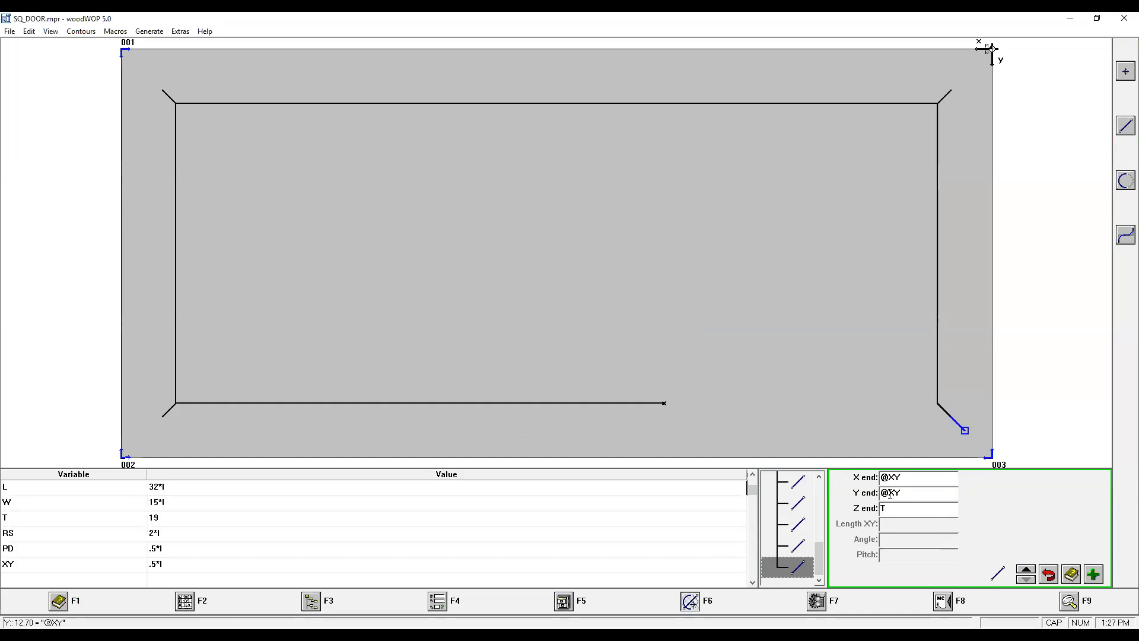
{"action": "key", "text": "Tab"}
{"action": "type", "text": "D"}
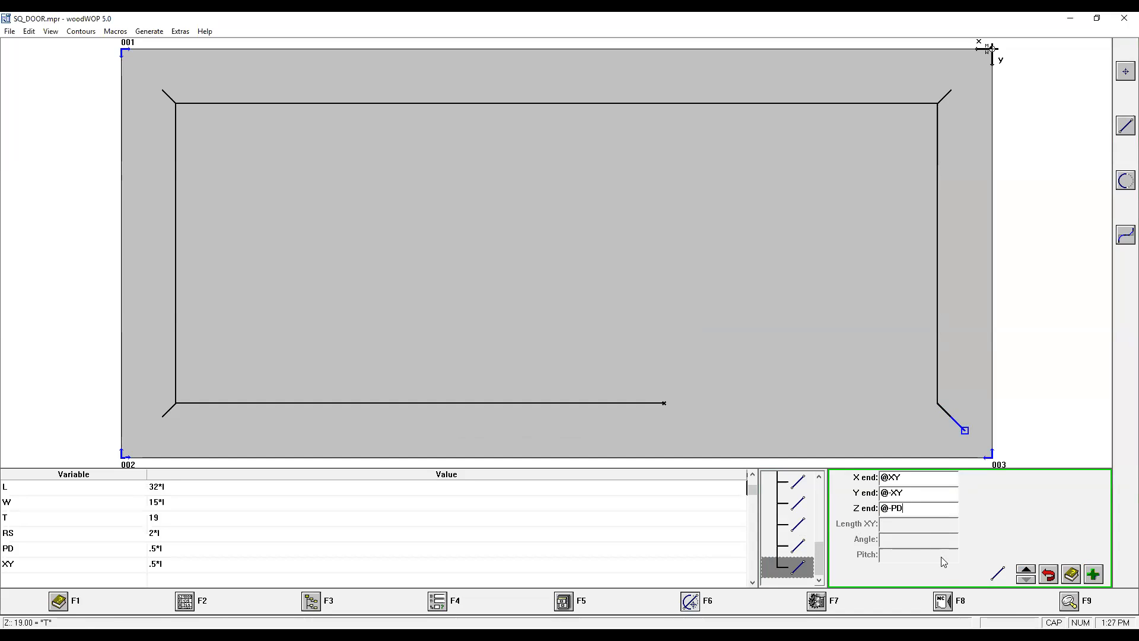
{"action": "left_click", "coordinate": [794, 571]}
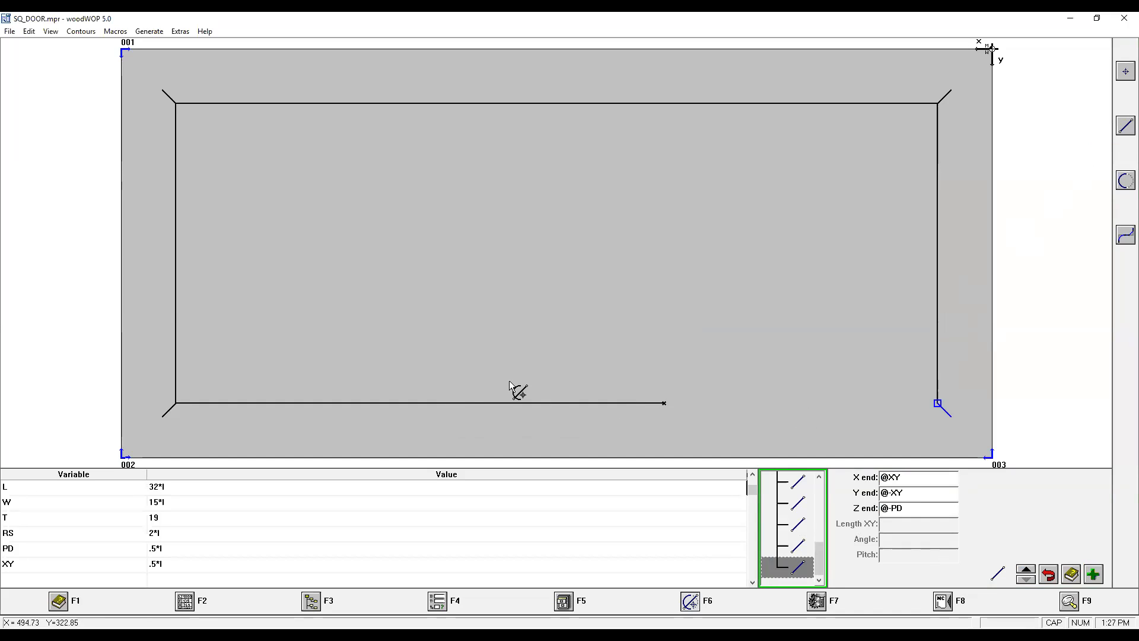
Add a closing end-point line from the corner near point 003 with X end L/2 and Y end @0.
{"action": "left_click", "coordinate": [1119, 133]}
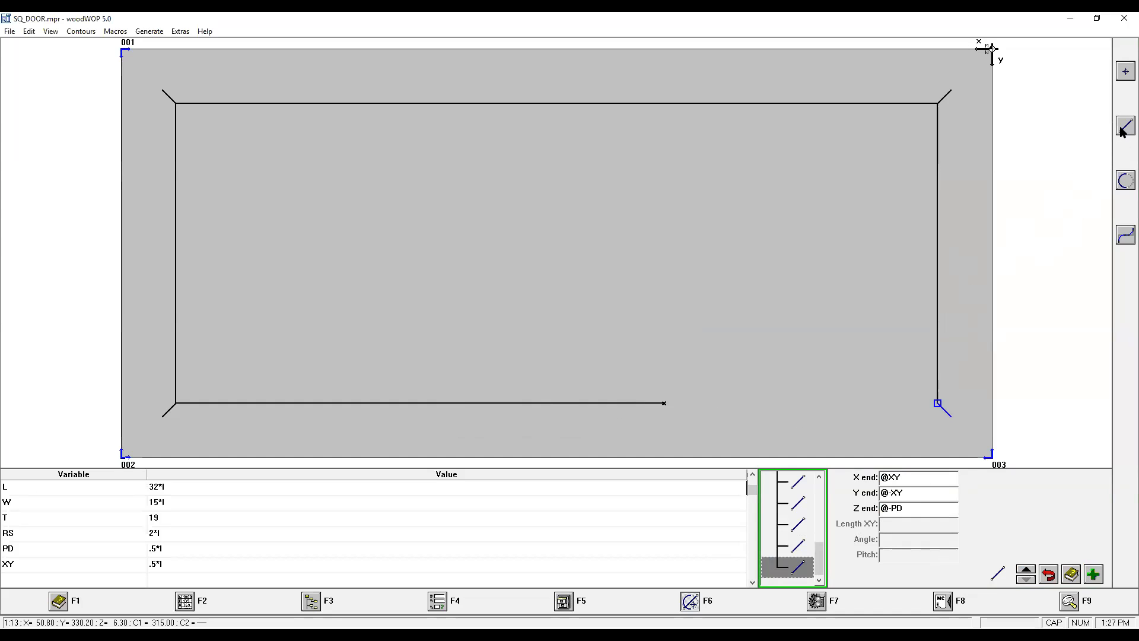
{"action": "left_click", "coordinate": [1082, 133]}
{"action": "type", "text": "L/2"}
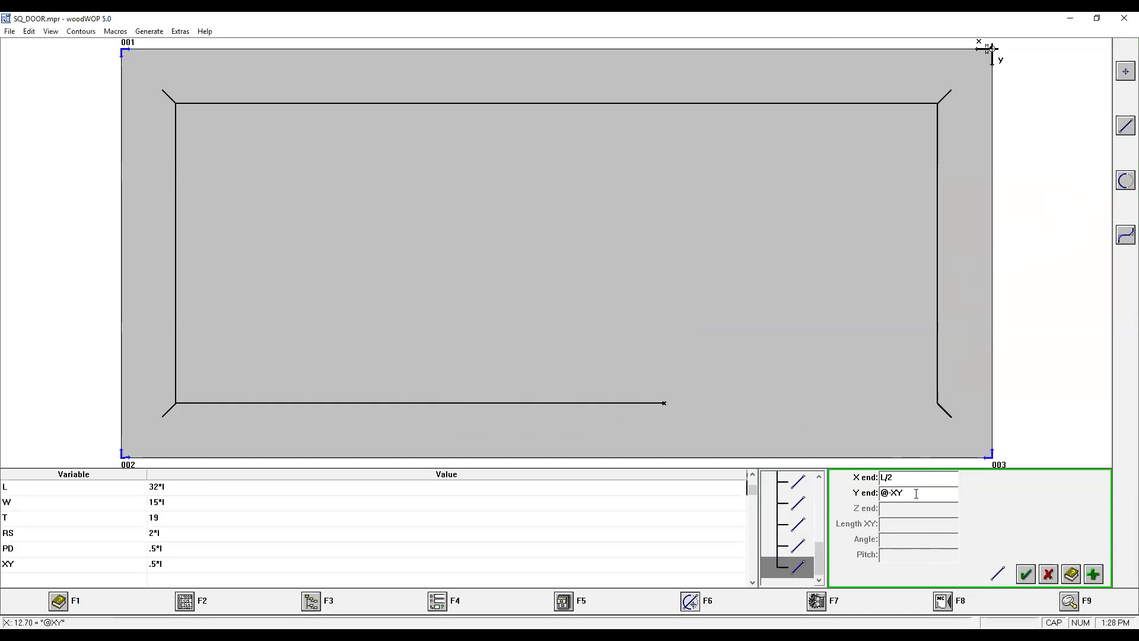
{"action": "key", "text": "Tab"}
{"action": "type", "text": "@0"}
{"action": "left_click", "coordinate": [1026, 574]}
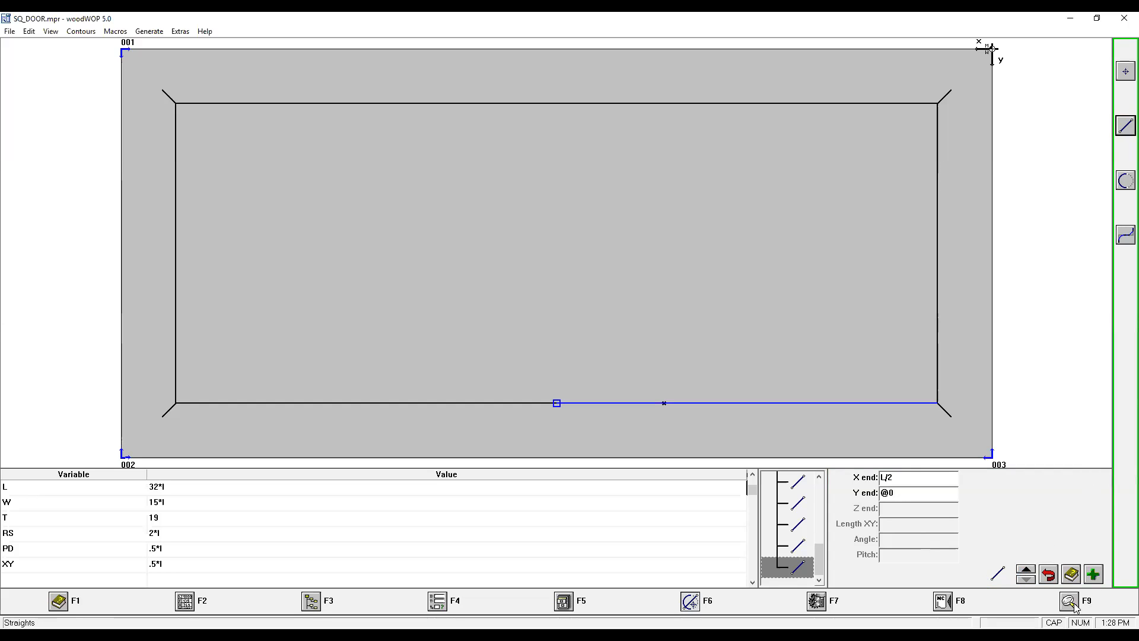
{"action": "right_click", "coordinate": [1122, 293]}
{"action": "left_click", "coordinate": [1123, 293]}
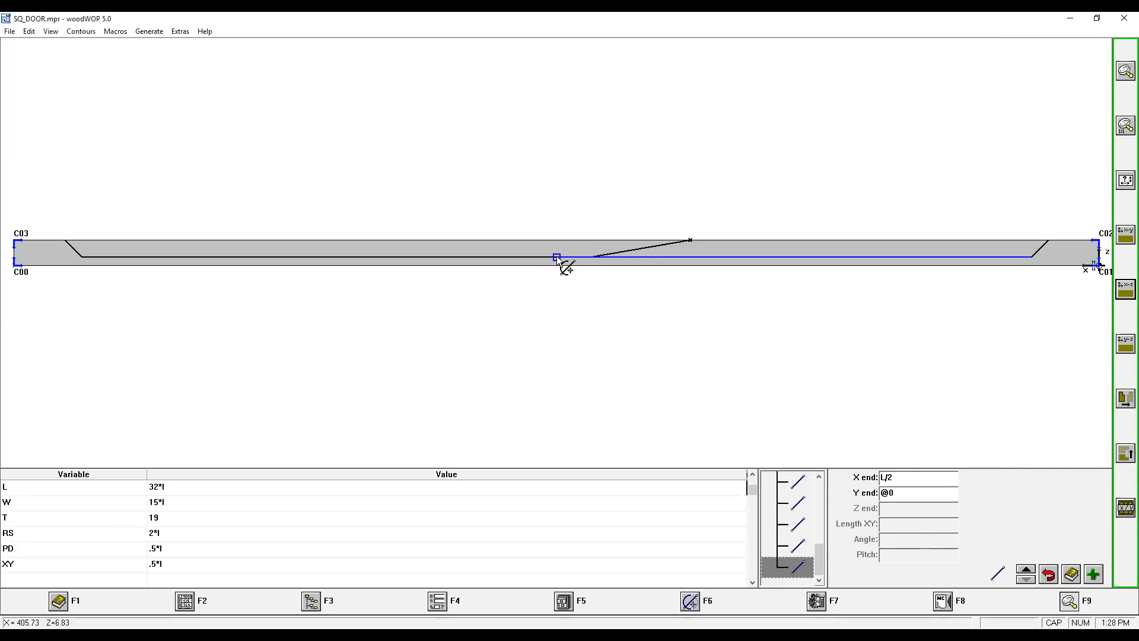
{"action": "left_click", "coordinate": [688, 609]}
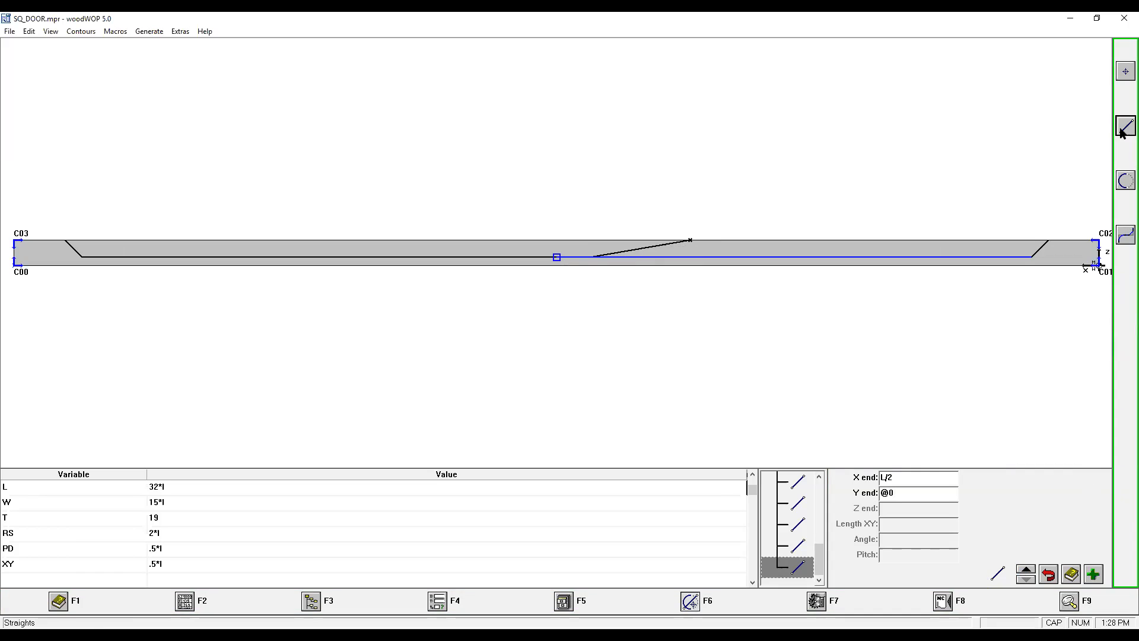
{"action": "left_click", "coordinate": [1126, 126]}
{"action": "left_click", "coordinate": [1086, 132]}
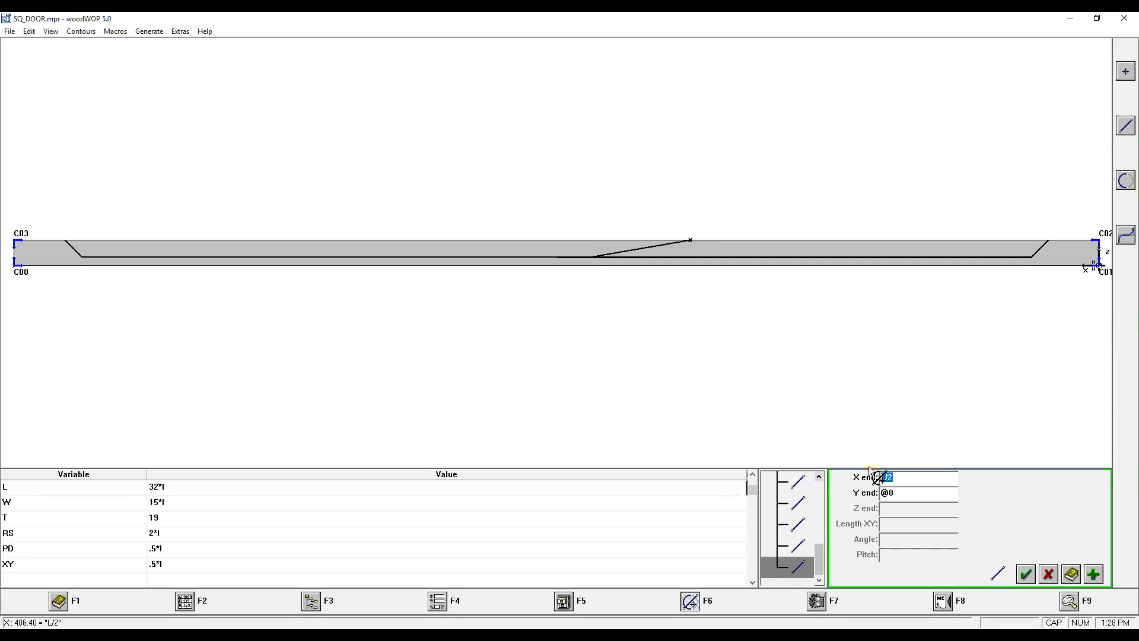
{"action": "type", "text": "@75"}
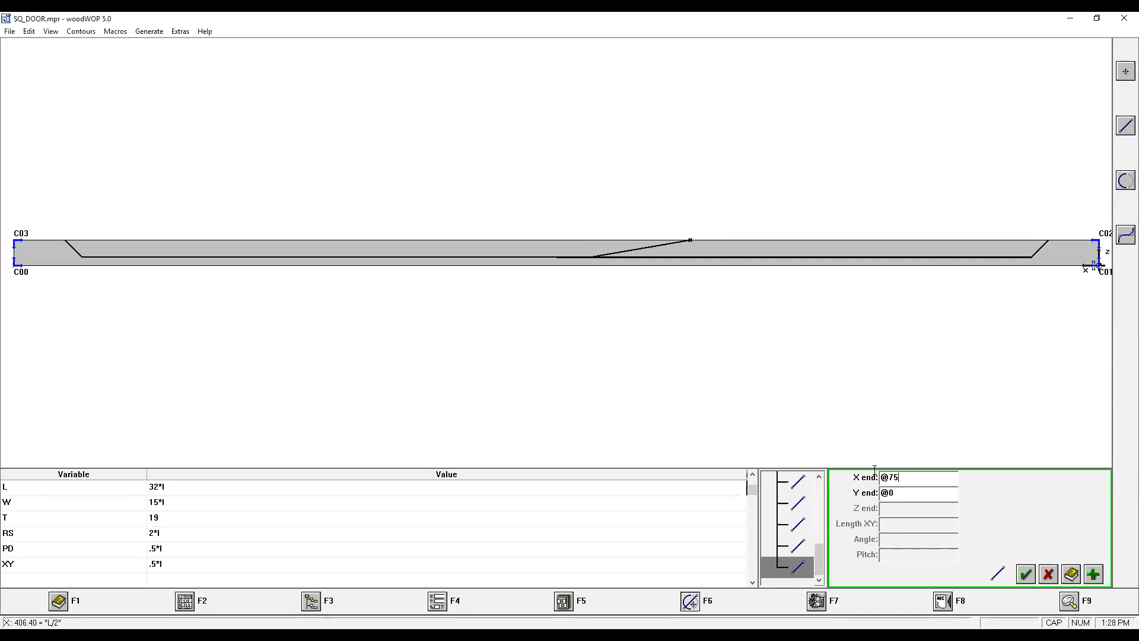
{"action": "left_click", "coordinate": [1096, 577]}
{"action": "left_click", "coordinate": [547, 291]}
{"action": "left_click", "coordinate": [517, 417]}
{"action": "type", "text": "T"}
{"action": "left_click", "coordinate": [1026, 574]}
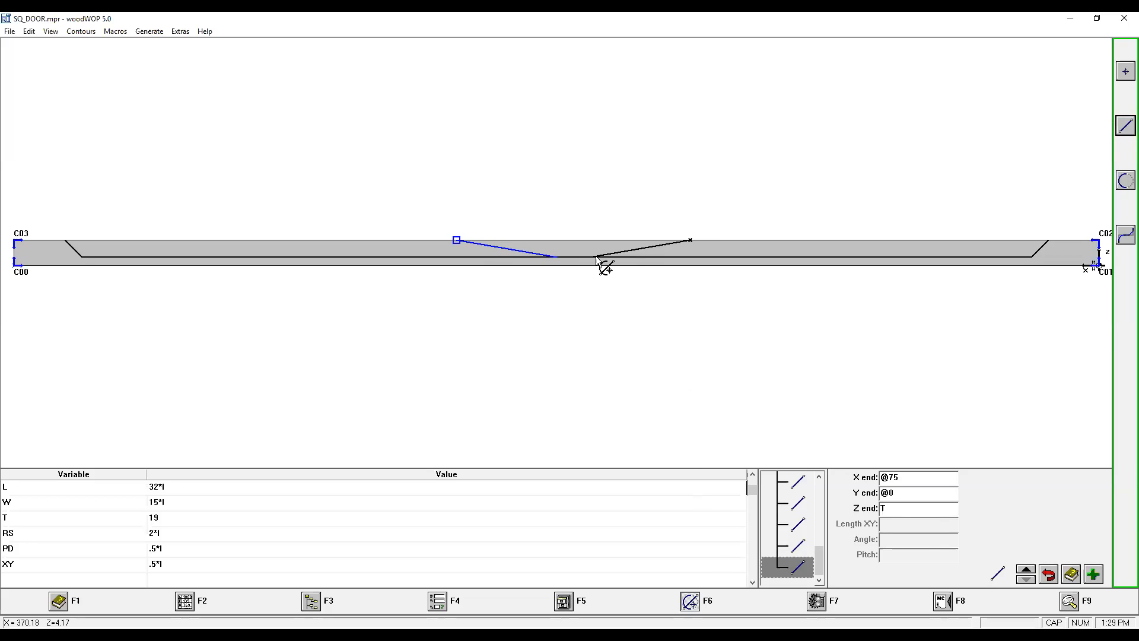
Insert a contour routing that starts at the contour's start point and ends at its last line element.
{"action": "left_click", "coordinate": [819, 602]}
{"action": "left_click", "coordinate": [1126, 125]}
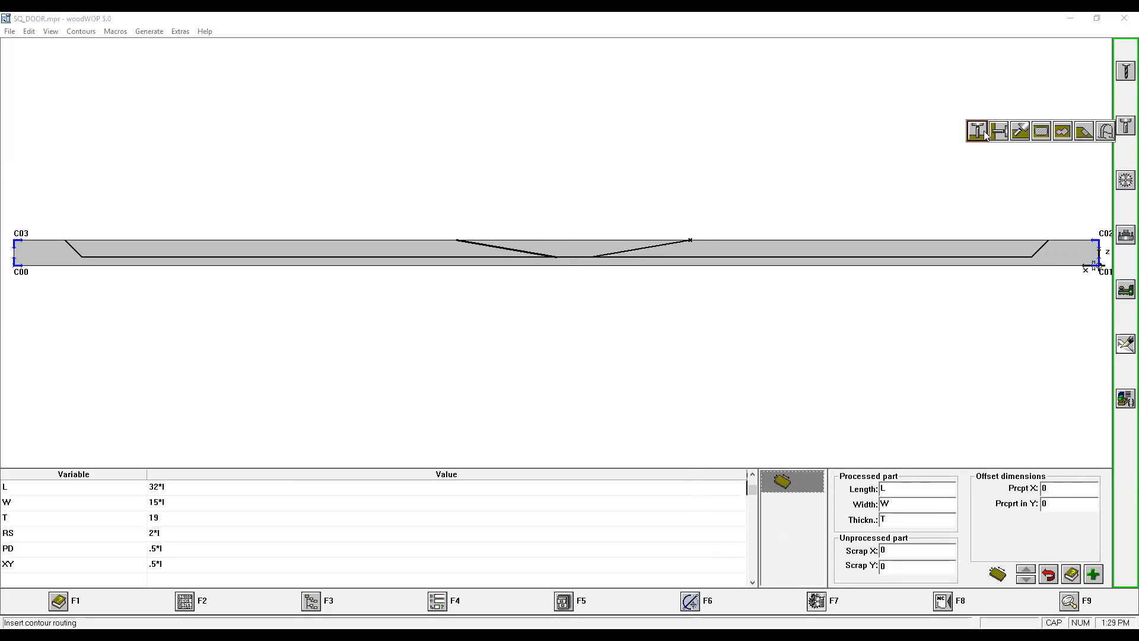
{"action": "left_click", "coordinate": [982, 132]}
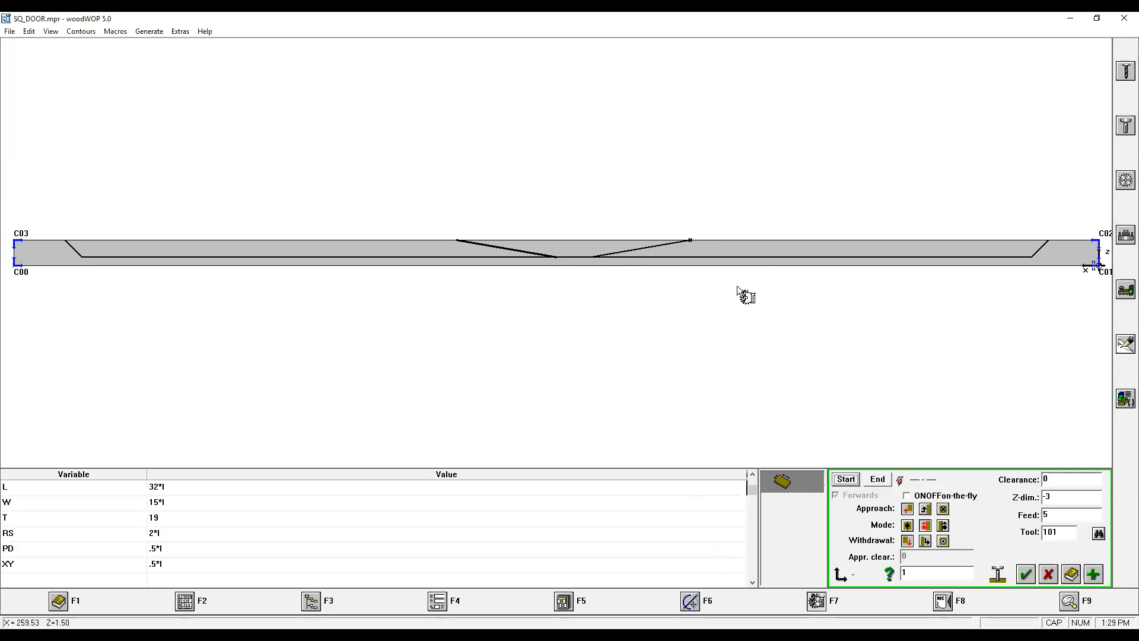
{"action": "left_click", "coordinate": [848, 481]}
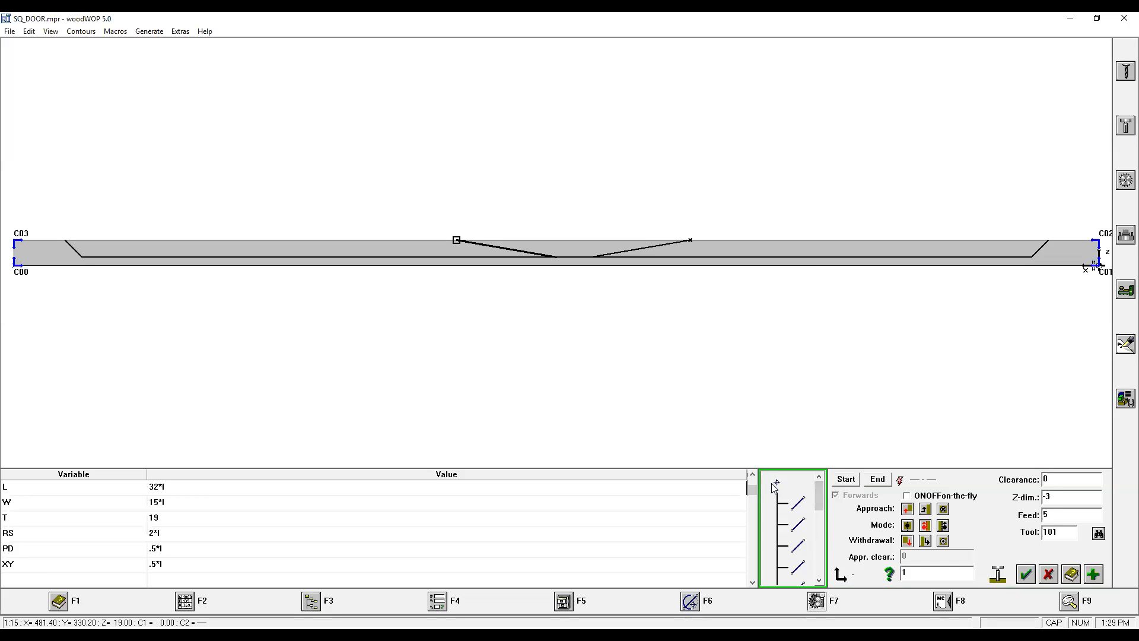
{"action": "left_click", "coordinate": [775, 485]}
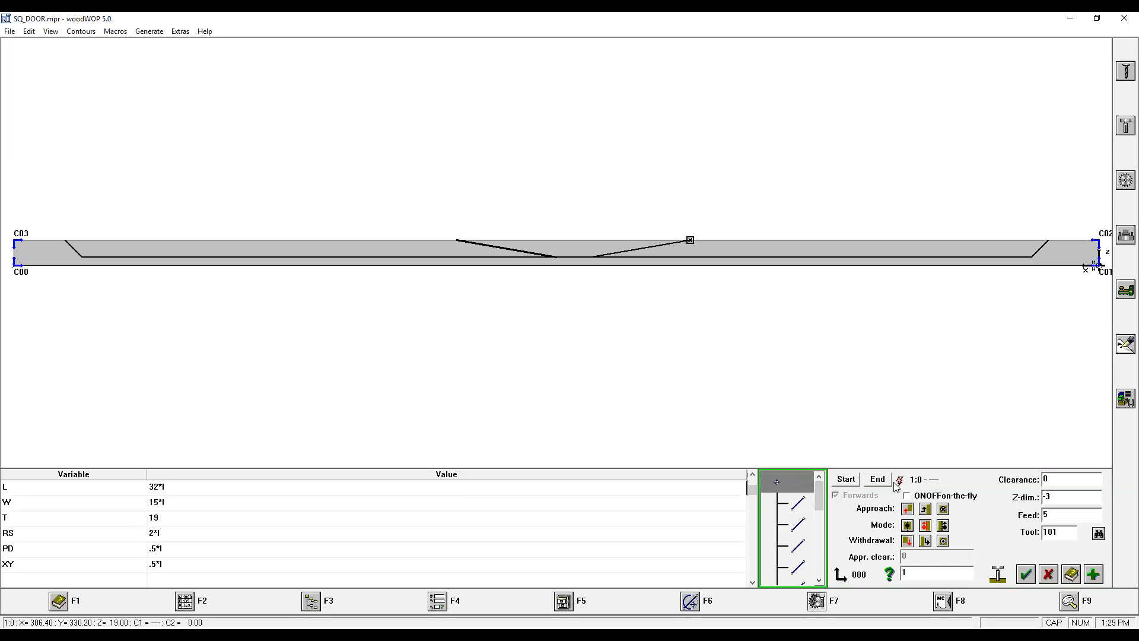
{"action": "scroll", "coordinate": [813, 532], "scroll_direction": "down", "scroll_amount": 1}
{"action": "left_click", "coordinate": [796, 567]}
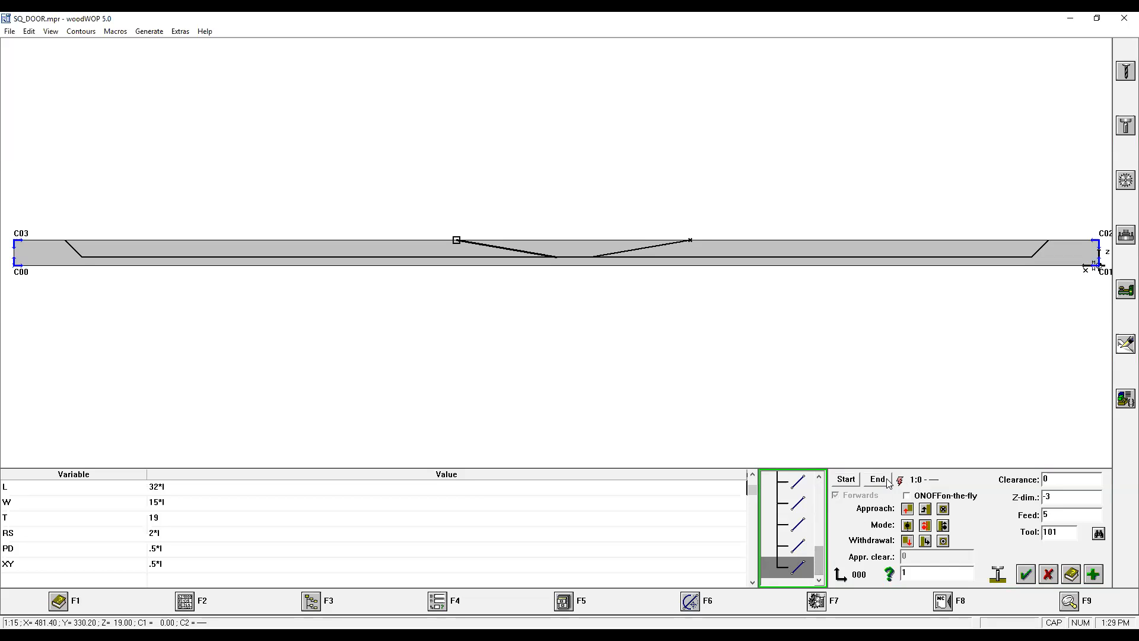
{"action": "left_click", "coordinate": [884, 482]}
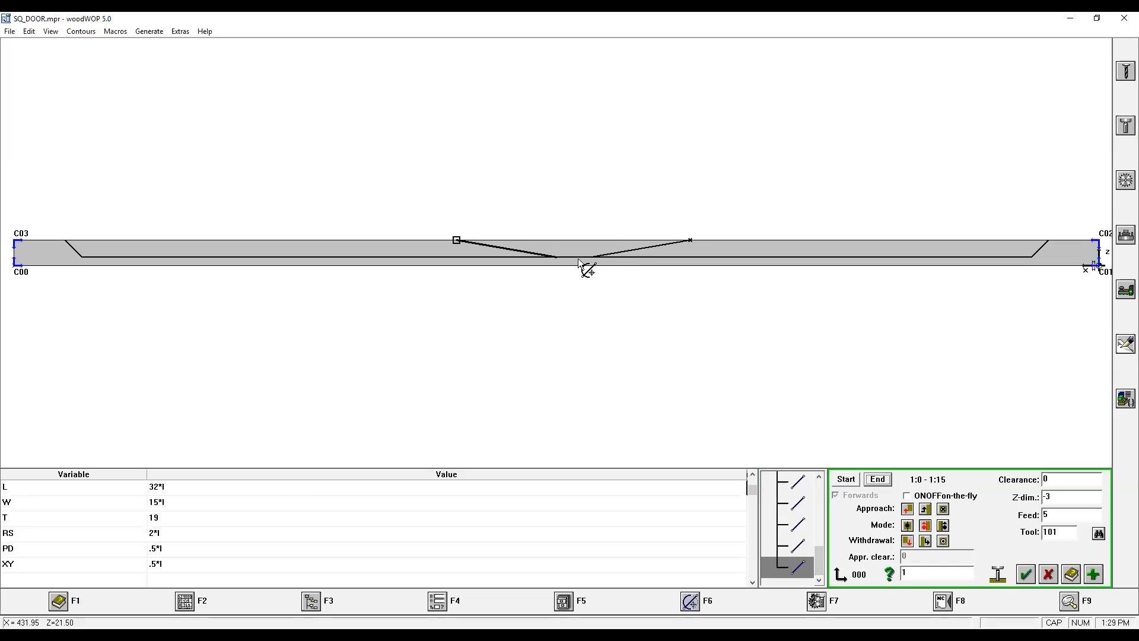
Set the contour routing to vertical approach, no correction mode and vertical withdrawal.
{"action": "left_click", "coordinate": [944, 512]}
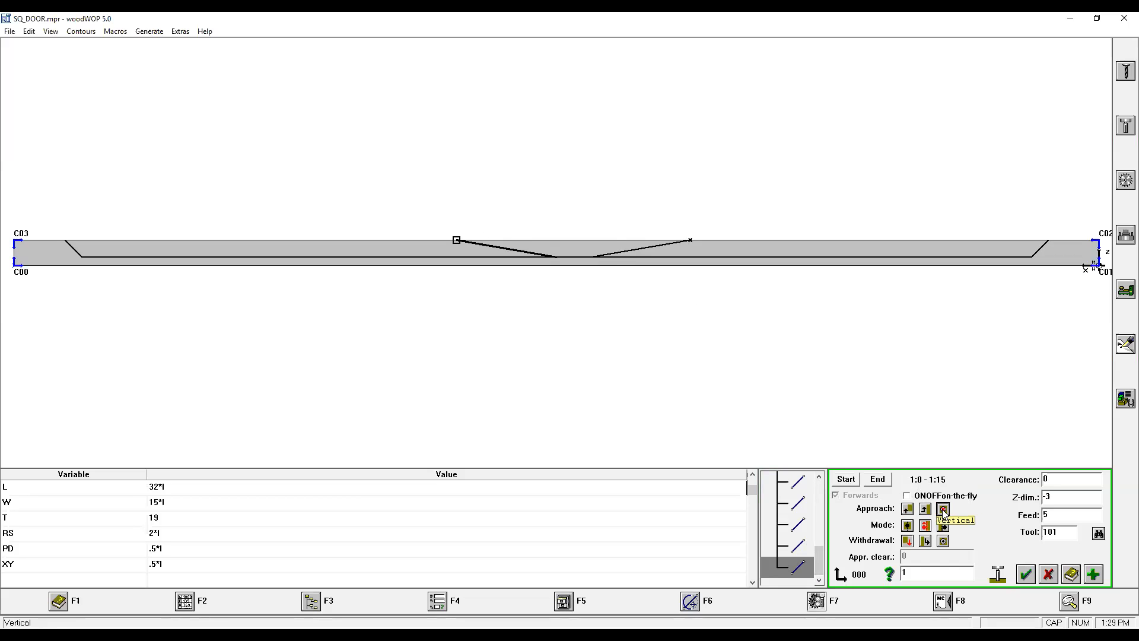
{"action": "left_click", "coordinate": [910, 526]}
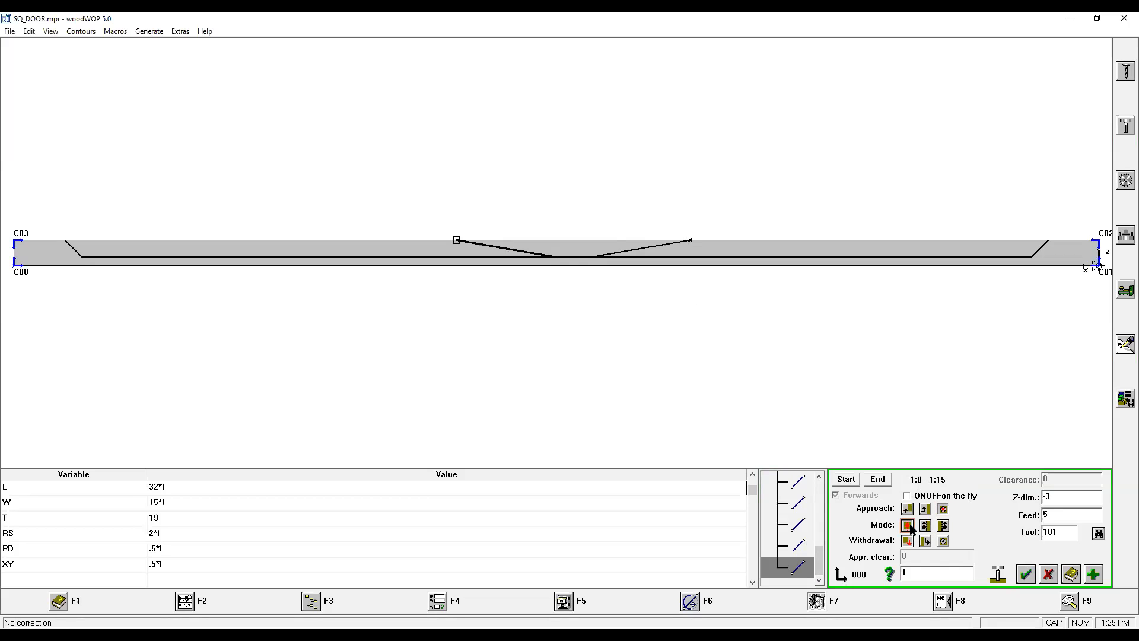
{"action": "left_click", "coordinate": [944, 542]}
Set the contour routing's Z dimension to @0, feed to V_FEED and tool to V_TOOL, and accept the routing.
{"action": "left_click_drag", "start_coordinate": [1068, 496], "coordinate": [1012, 496]}
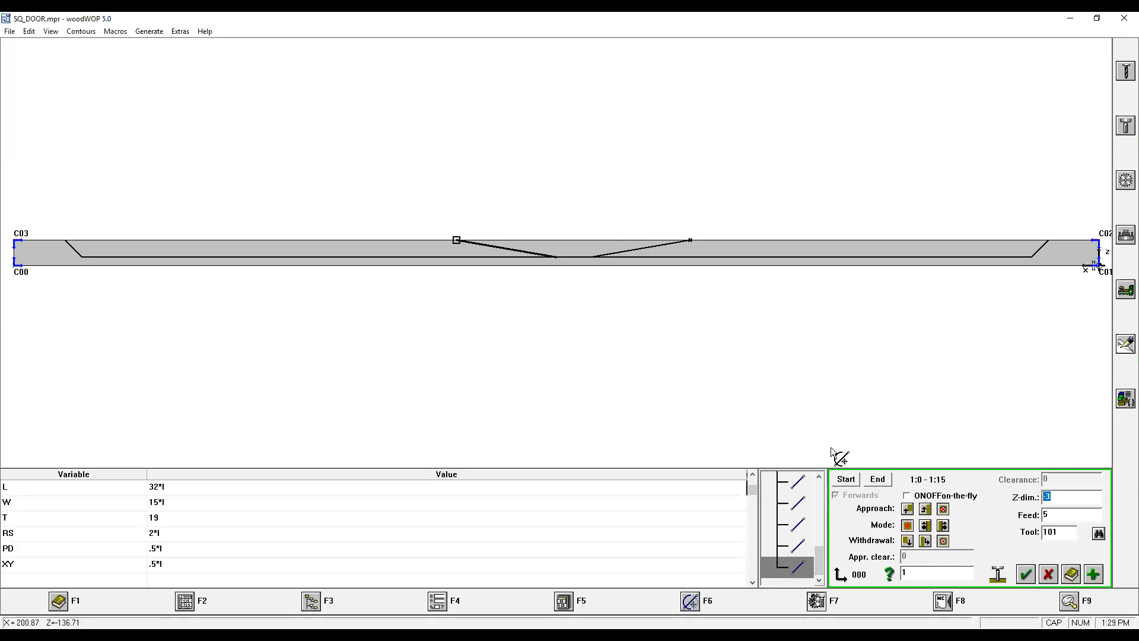
{"action": "type", "text": "@0"}
{"action": "key", "text": "Tab"}
{"action": "type", "text": "V"}
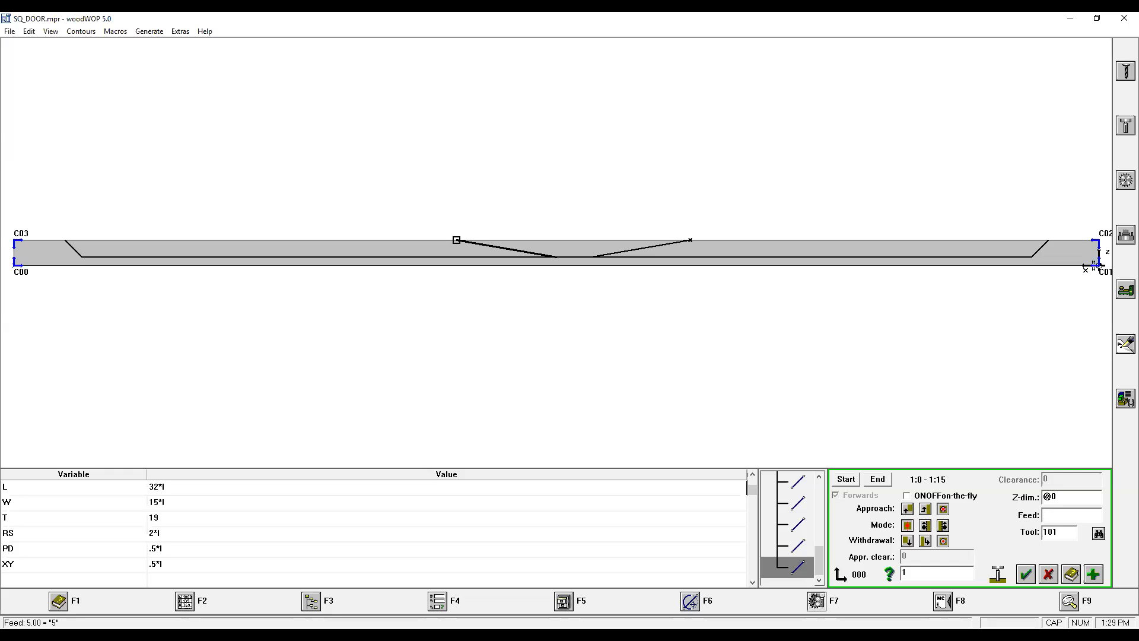
{"action": "type", "text": "_FEED"}
{"action": "key", "text": "Tab"}
{"action": "type", "text": "V_TOOL"}
{"action": "left_click", "coordinate": [1028, 574]}
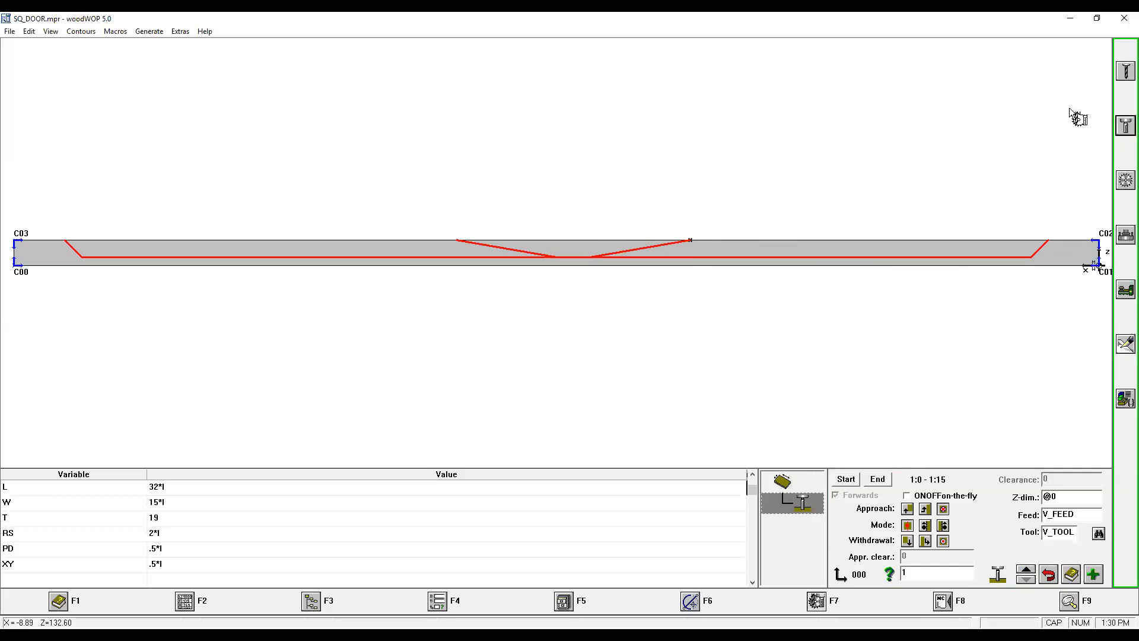
{"action": "left_click", "coordinate": [1070, 603]}
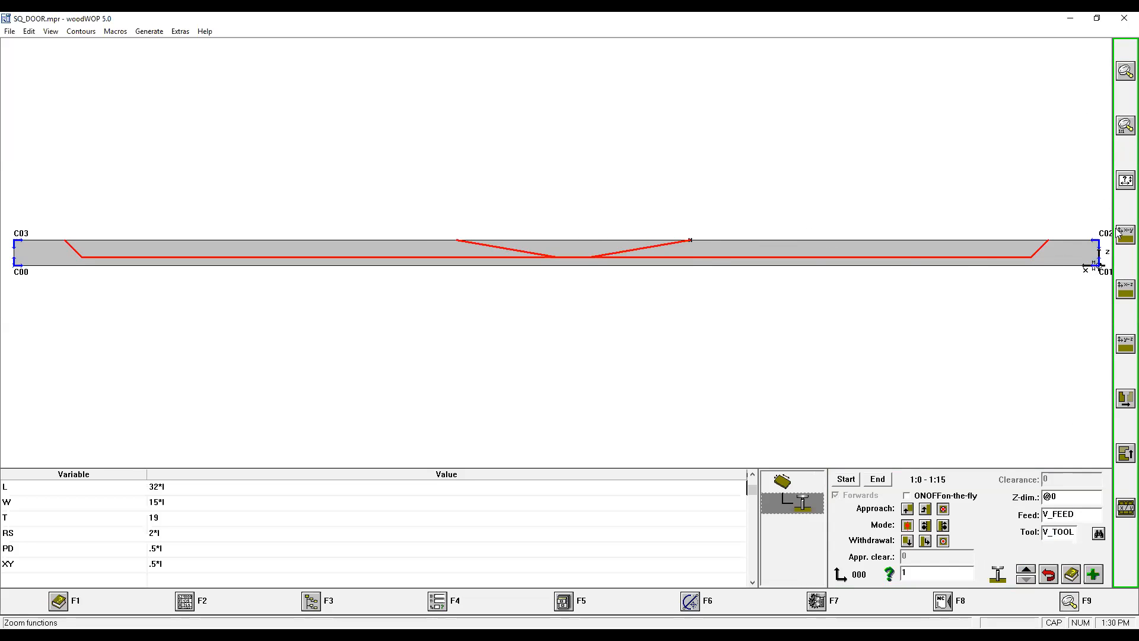
{"action": "left_click", "coordinate": [1119, 234]}
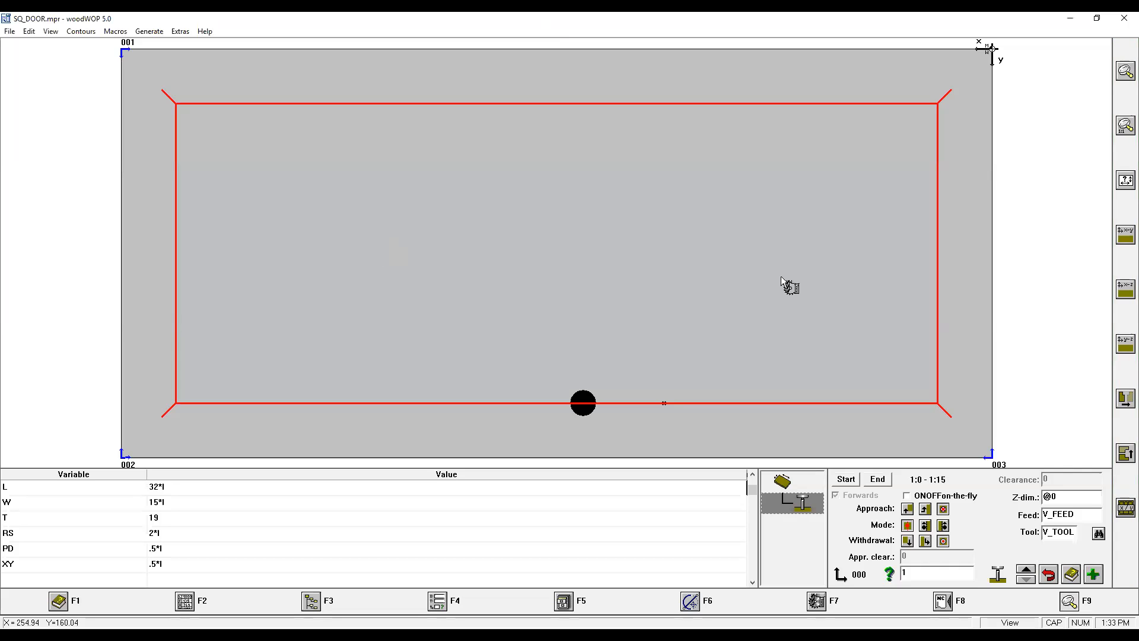
{"action": "left_click", "coordinate": [10, 31]}
{"action": "left_click", "coordinate": [33, 71]}
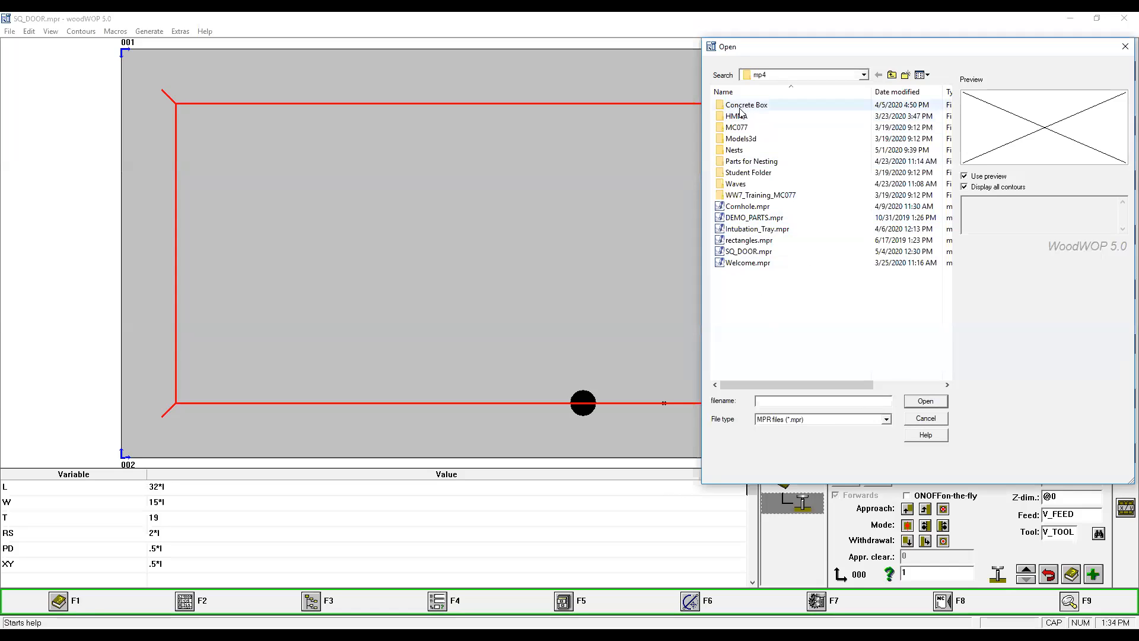
{"action": "left_click", "coordinate": [926, 419]}
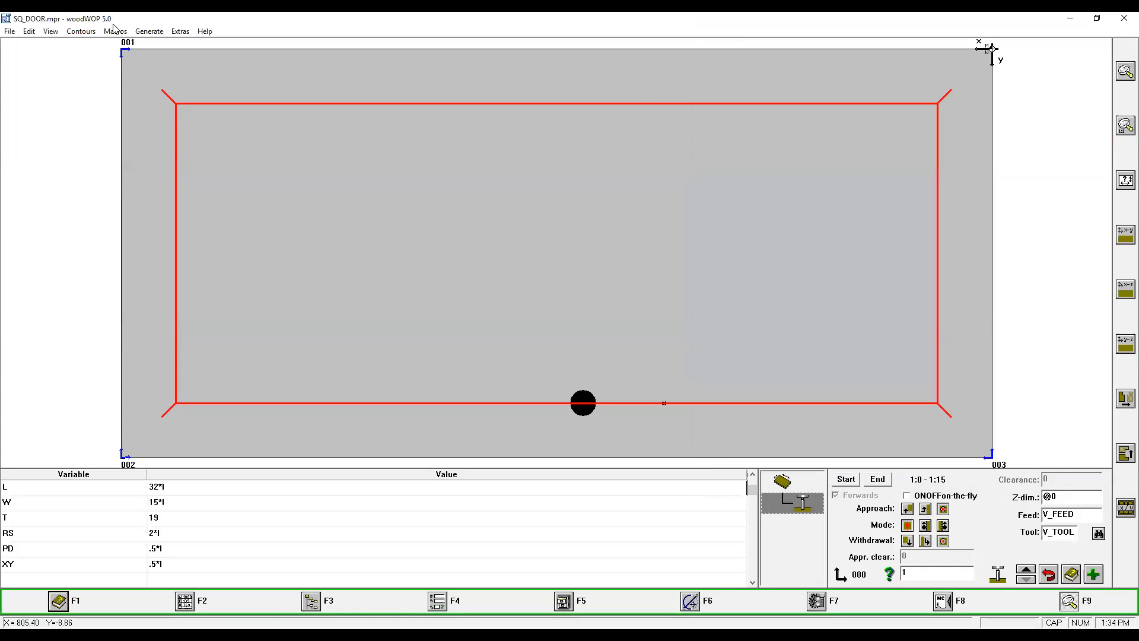
Start a new program, saving the changes to SQ_DOOR.mpr.
{"action": "left_click", "coordinate": [11, 32]}
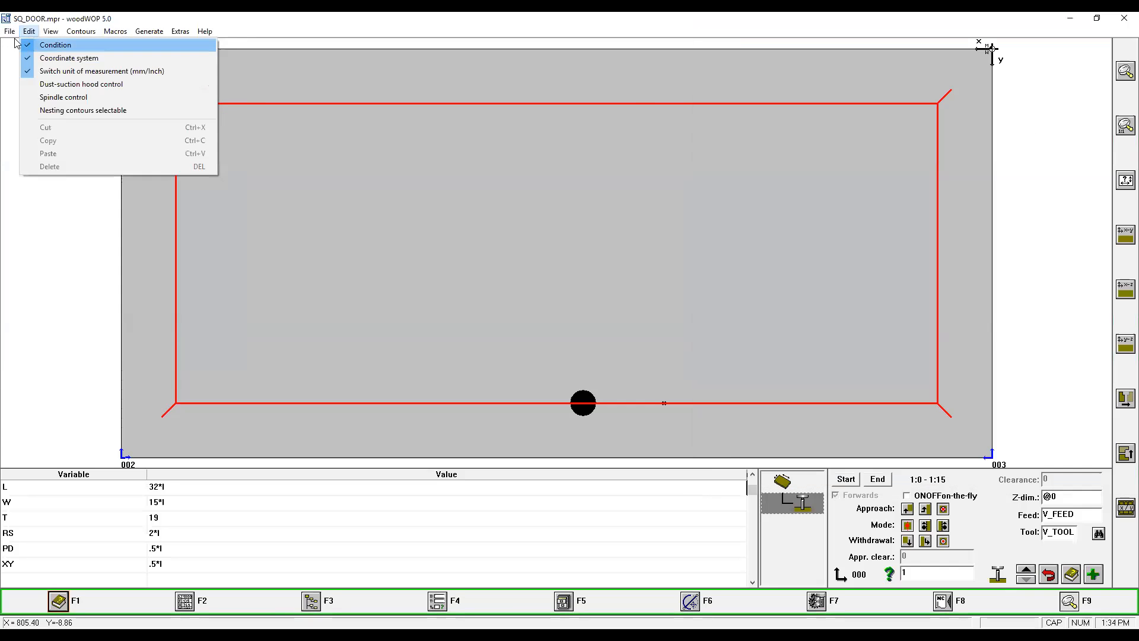
{"action": "key", "text": "Return"}
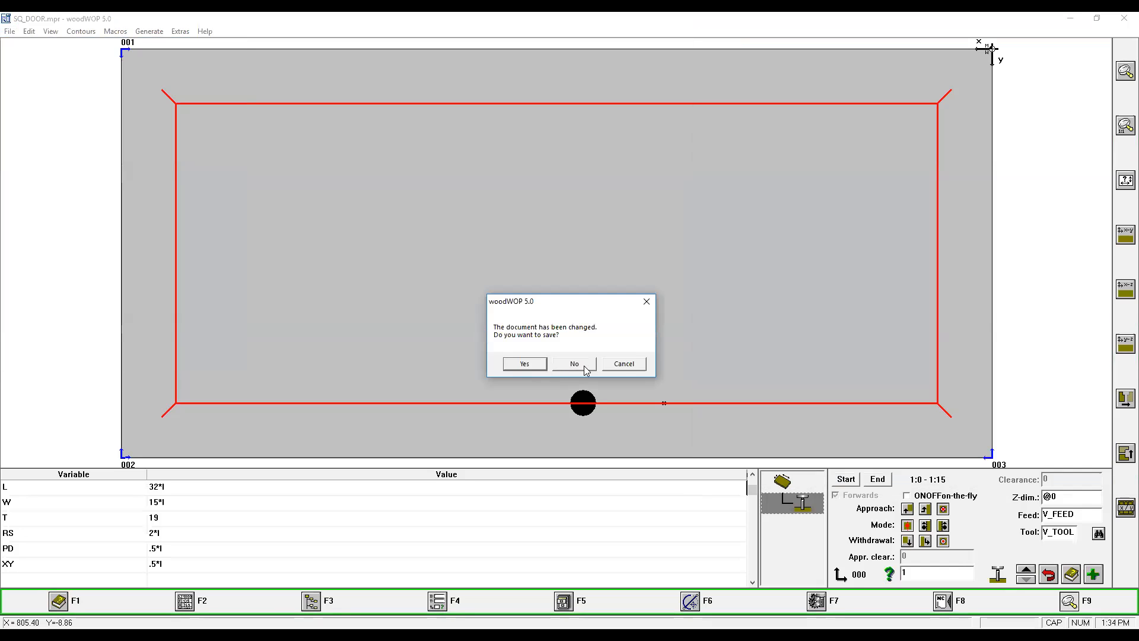
{"action": "left_click", "coordinate": [540, 367]}
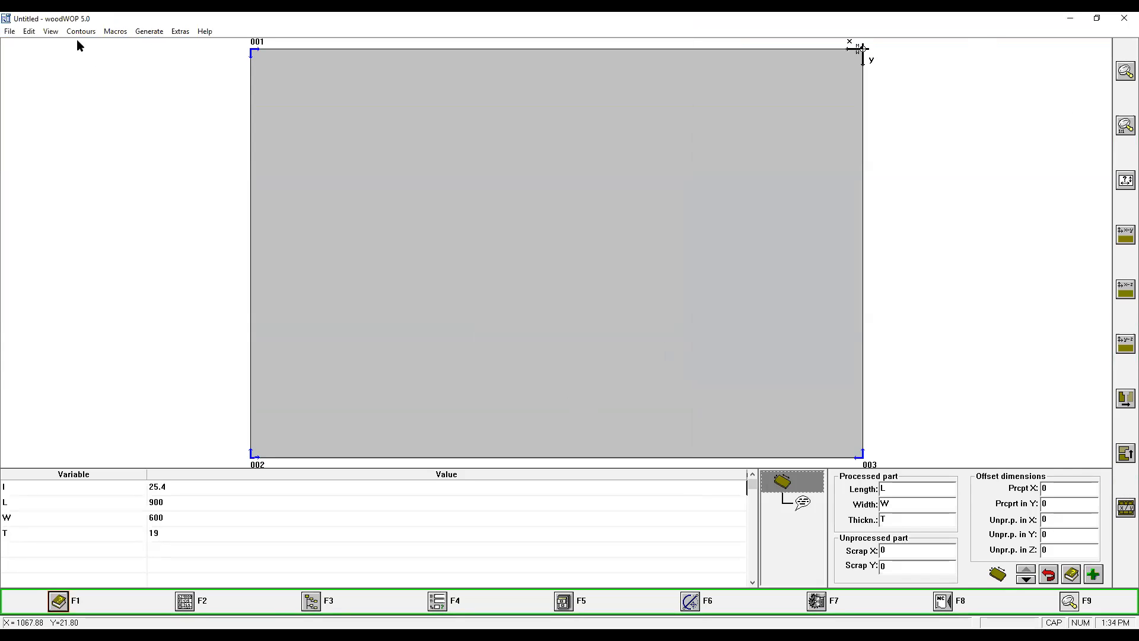
Set the length variable L to 600 and the thickness variable T to 30.
{"action": "left_click", "coordinate": [176, 502]}
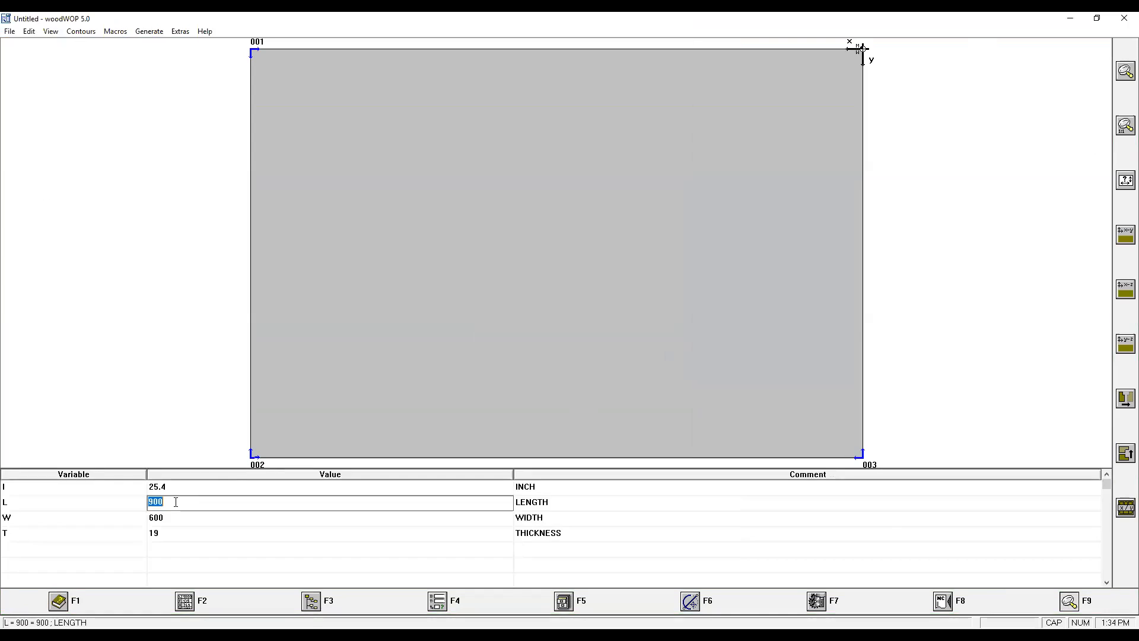
{"action": "type", "text": "600"}
{"action": "left_click", "coordinate": [186, 531]}
{"action": "type", "text": "30"}
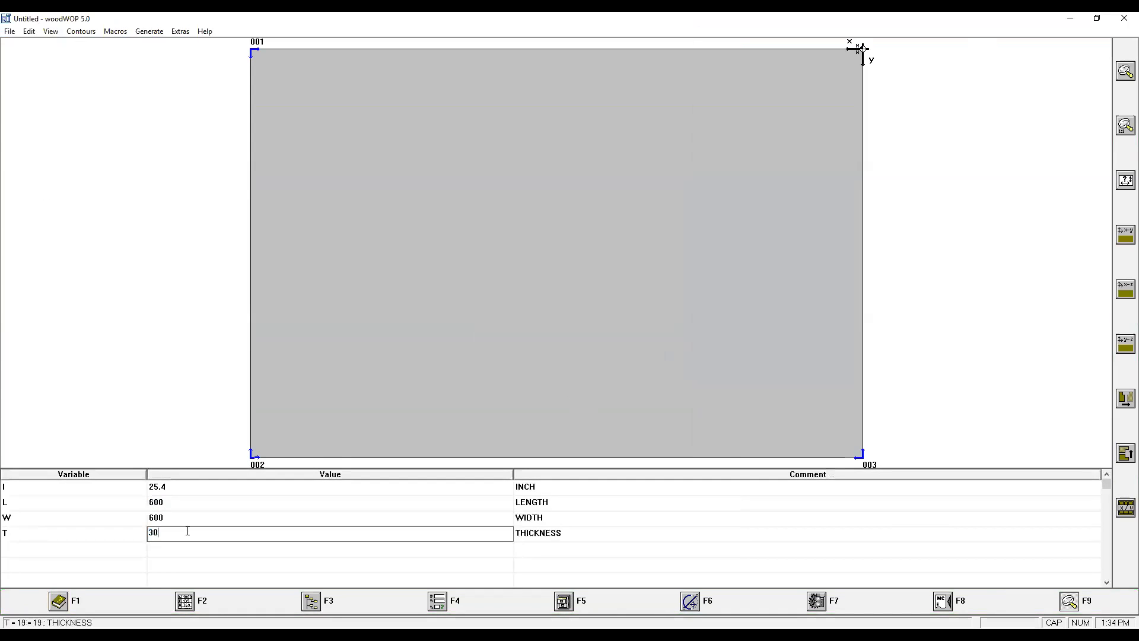
{"action": "left_click", "coordinate": [525, 290]}
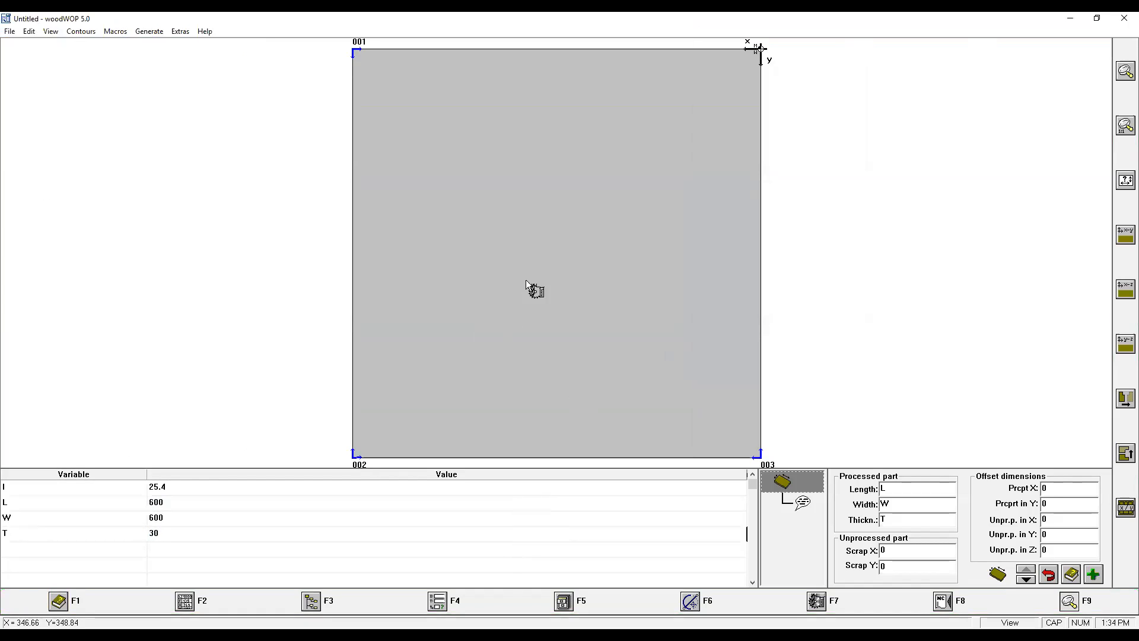
Add a variable BW with the value 50 and the comment BORDER WIDTH.
{"action": "left_click", "coordinate": [34, 550]}
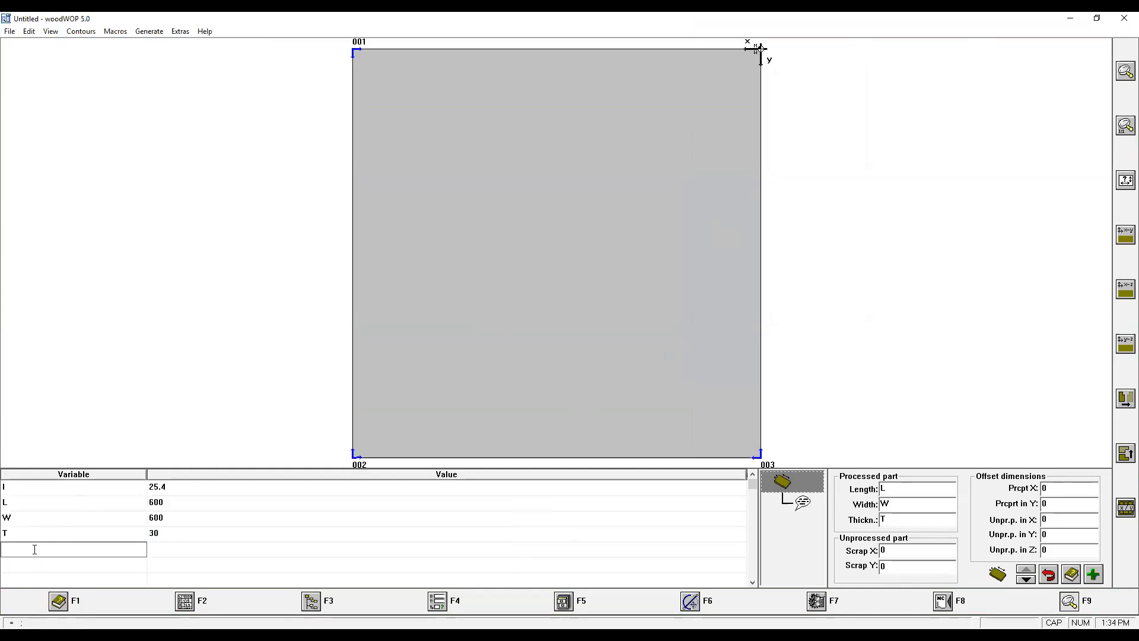
{"action": "type", "text": "BW"}
{"action": "left_click", "coordinate": [188, 551]}
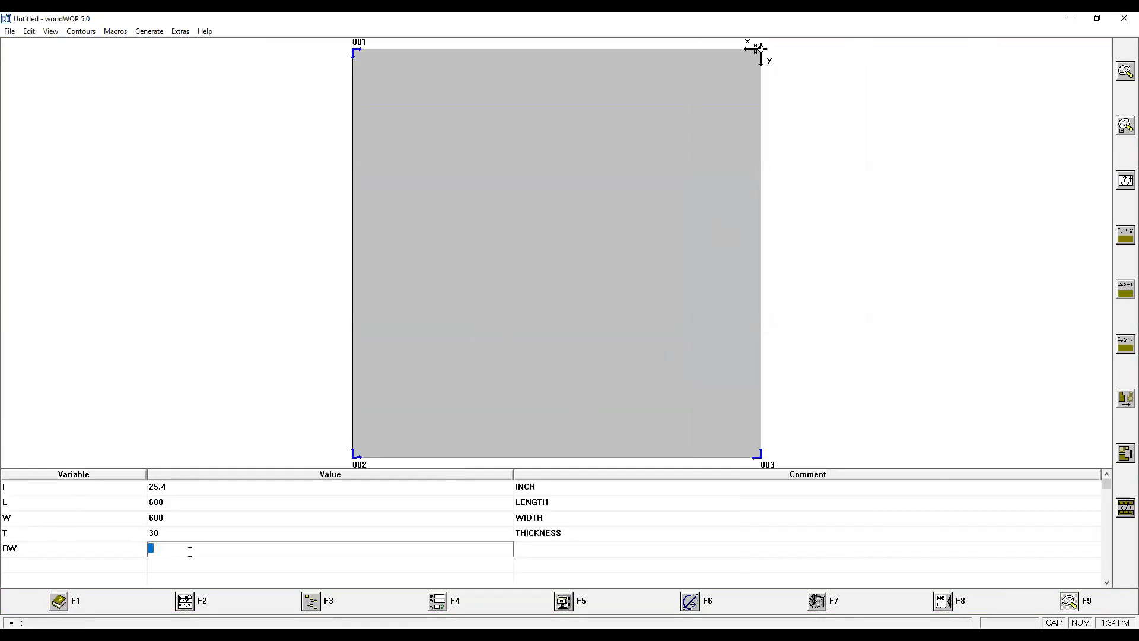
{"action": "left_click", "coordinate": [557, 549]}
{"action": "type", "text": "BORDER WIDTH"}
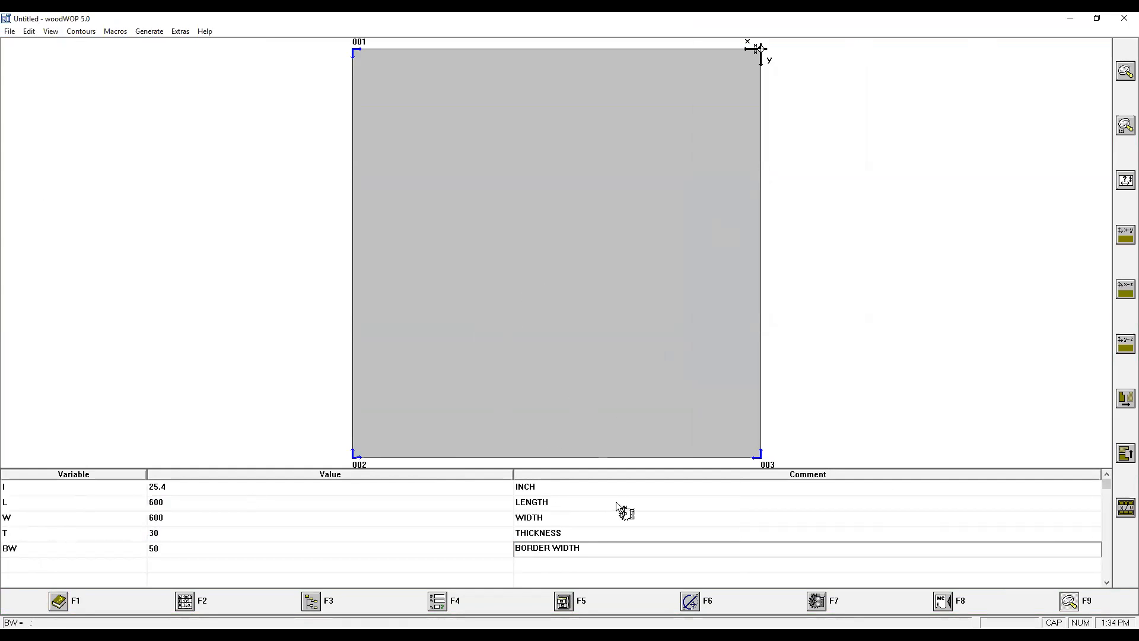
{"action": "left_click", "coordinate": [645, 279]}
Create a contour starting point at X L/2, Y BW and Z T.
{"action": "left_click", "coordinate": [690, 602]}
{"action": "left_click", "coordinate": [1125, 74]}
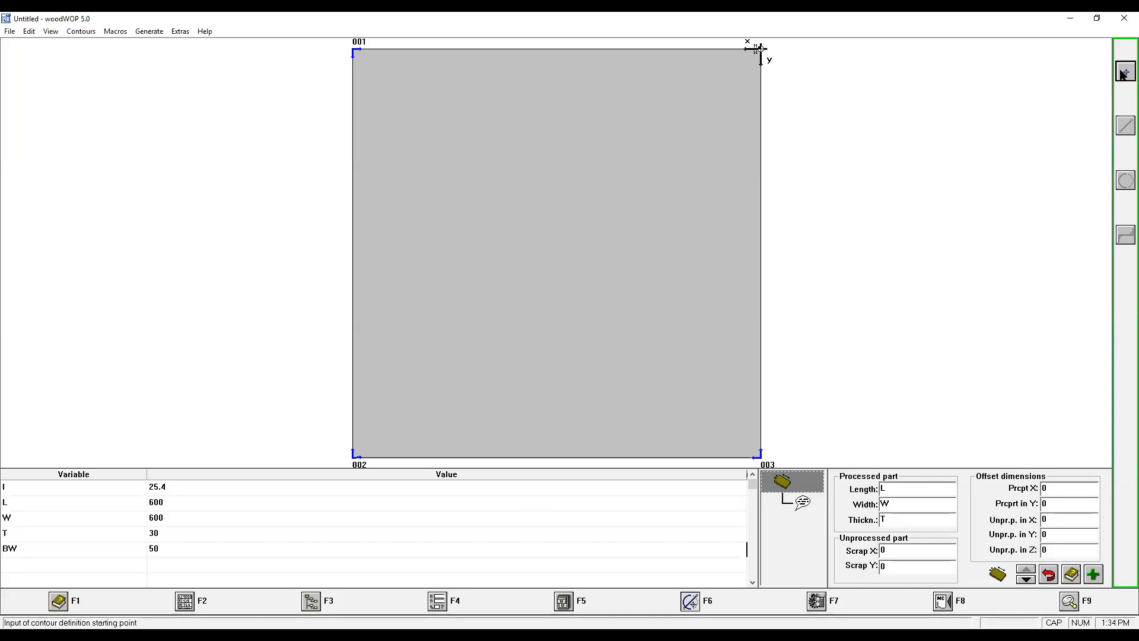
{"action": "type", "text": "L/2"}
{"action": "key", "text": "Tab"}
{"action": "type", "text": "BW"}
{"action": "key", "text": "Tab"}
{"action": "type", "text": "T"}
{"action": "left_click", "coordinate": [1026, 575]}
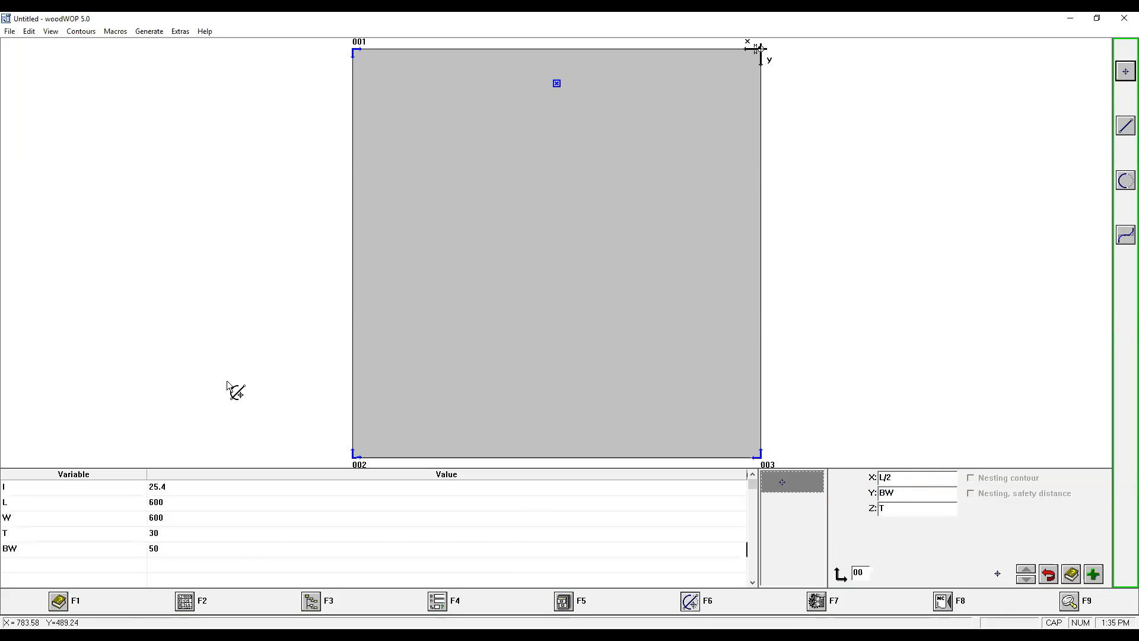
Start an arc defined by end point and radius, with X end L/2, Y end BW and radius L/2-BW.
{"action": "left_click", "coordinate": [1123, 181]}
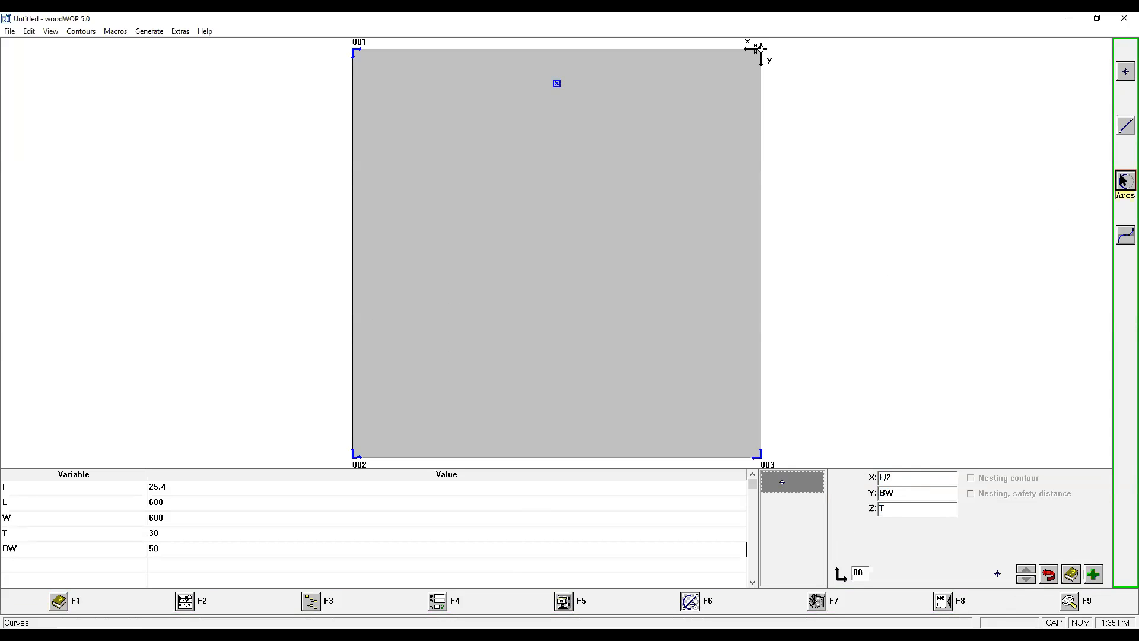
{"action": "left_click", "coordinate": [1042, 186]}
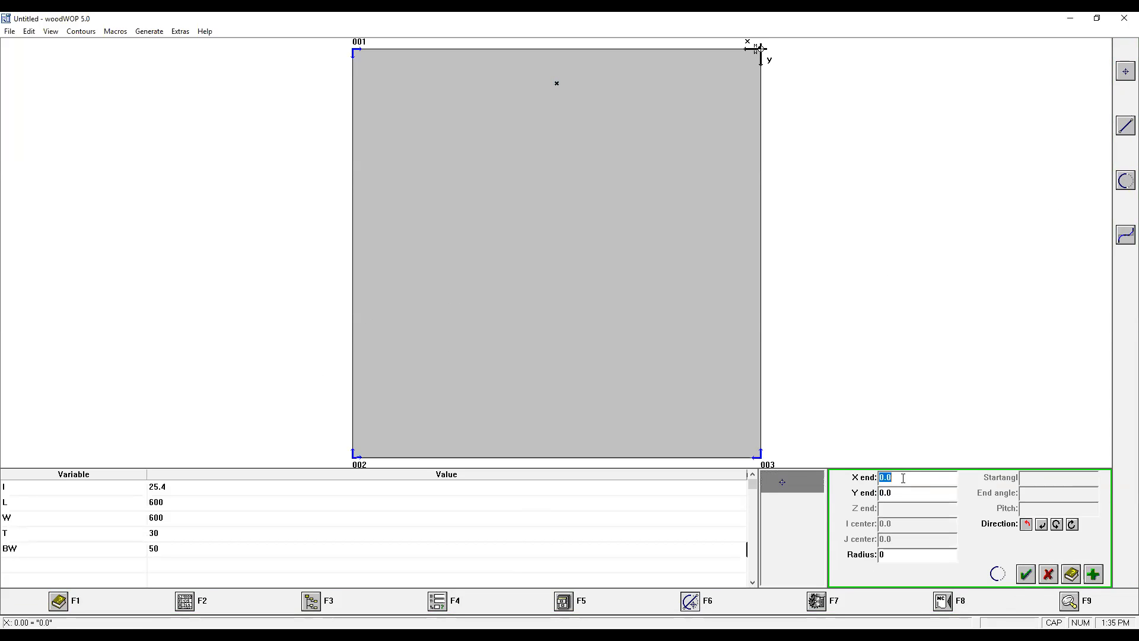
{"action": "type", "text": "L/2"}
{"action": "key", "text": "Tab"}
{"action": "type", "text": "BW"}
{"action": "key", "text": "Tab"}
{"action": "type", "text": "L/2-BW"}
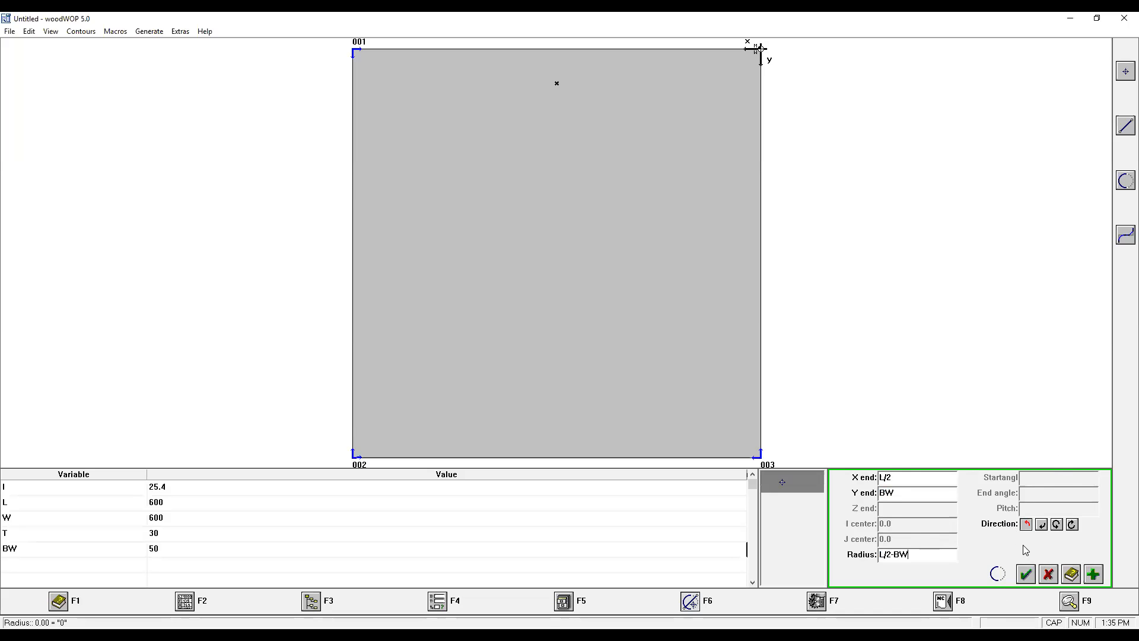
Enable the arc's Z end parameter at 0.0, set its direction to counterclockwise large > 180, and accept the arc.
{"action": "left_click", "coordinate": [1094, 576]}
{"action": "left_click", "coordinate": [451, 289]}
{"action": "left_click", "coordinate": [530, 416]}
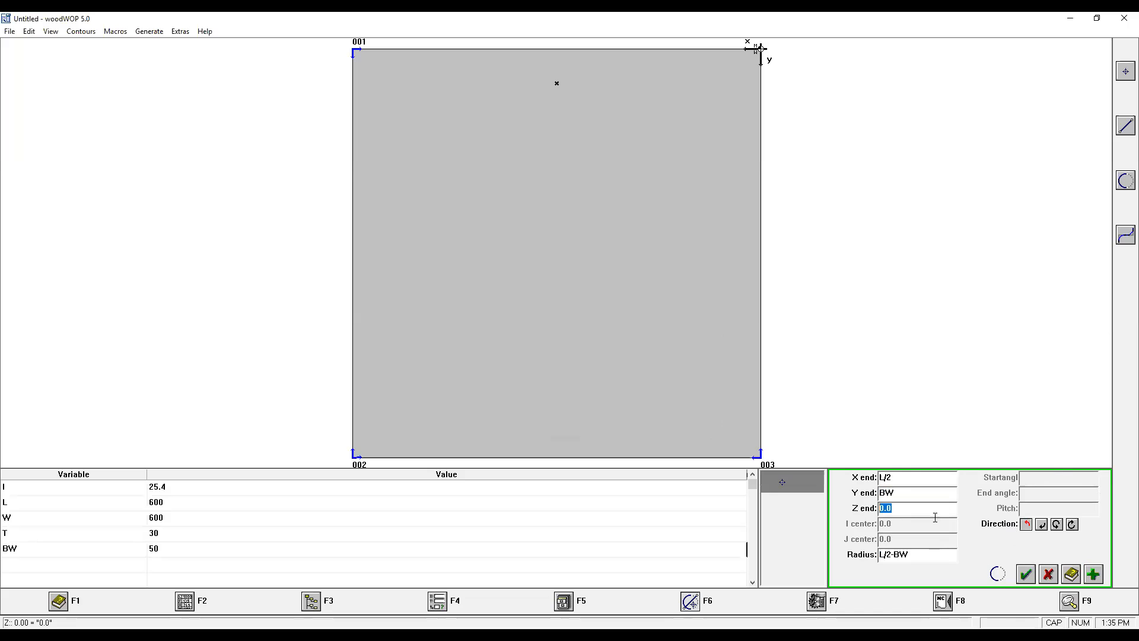
{"action": "left_click", "coordinate": [1058, 526]}
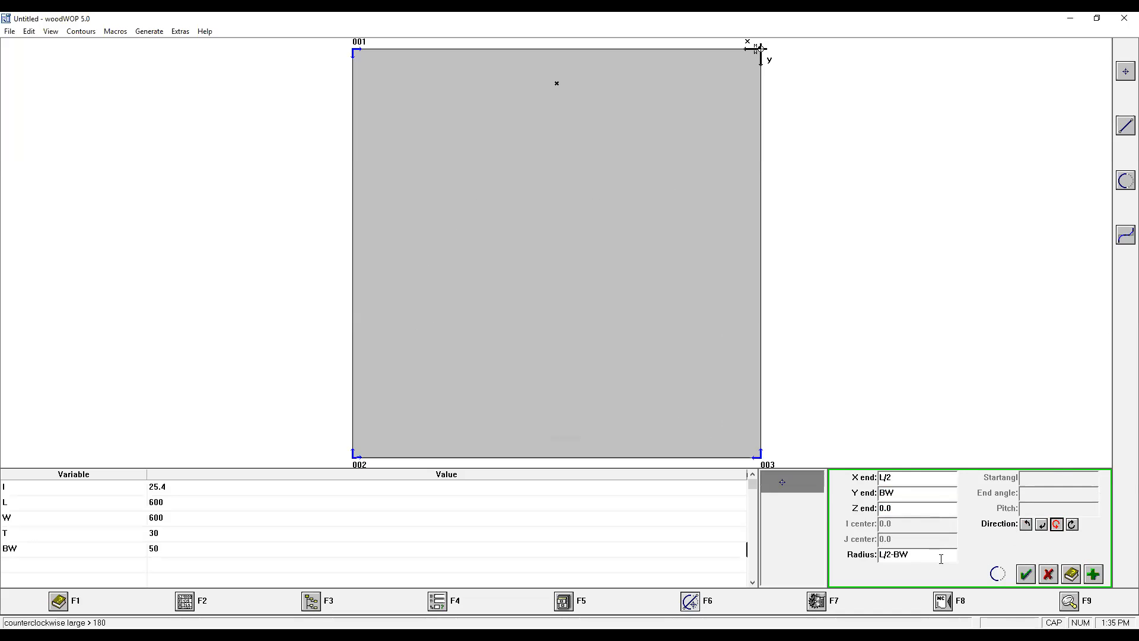
{"action": "left_click", "coordinate": [1027, 575]}
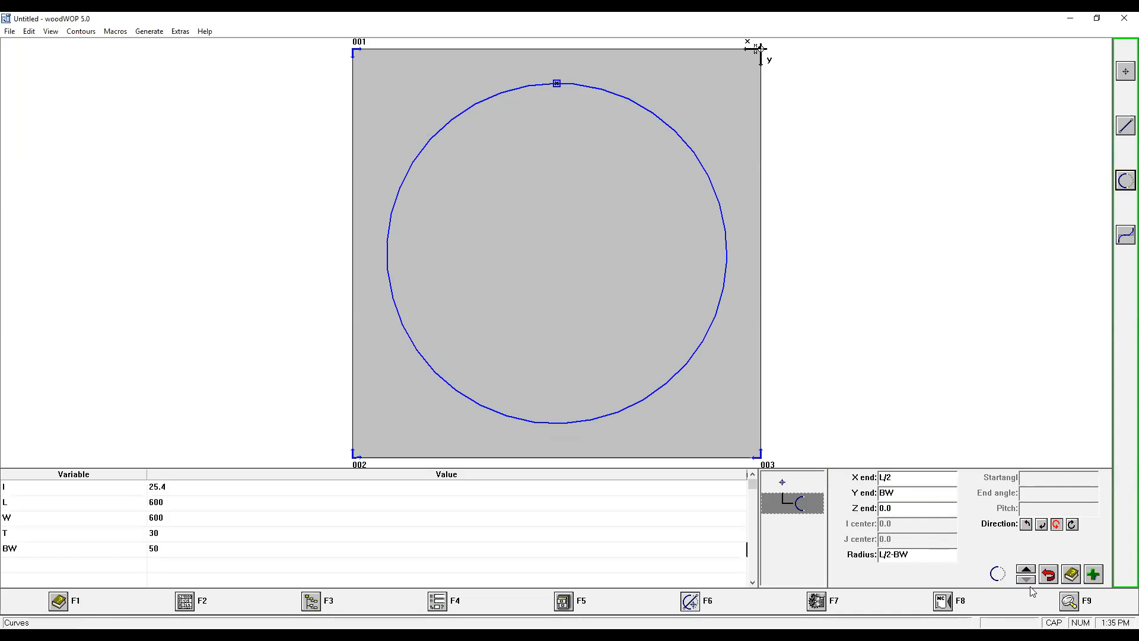
In the XZ front view, insert a contour routing that starts at the contour's start point and ends at its arc.
{"action": "key", "text": "F9"}
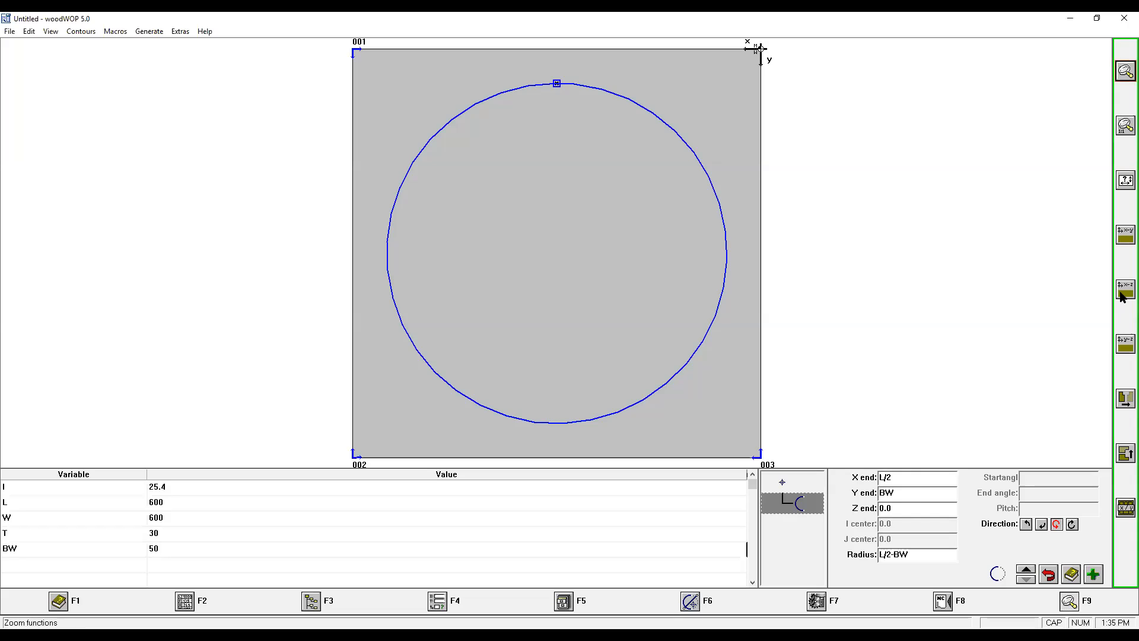
{"action": "left_click", "coordinate": [1123, 295]}
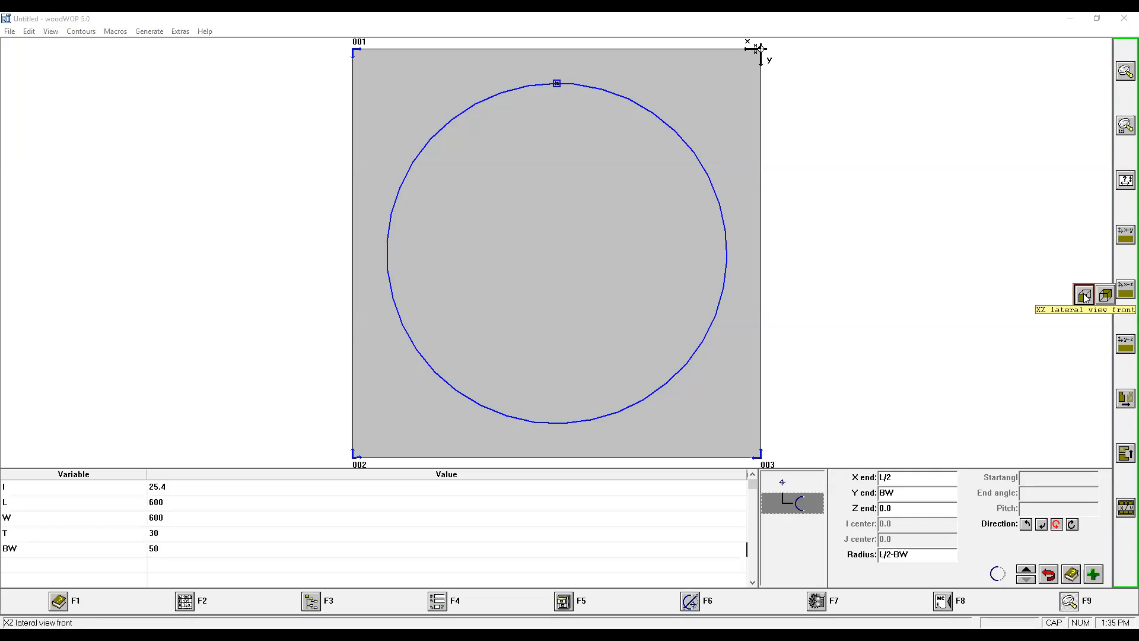
{"action": "left_click", "coordinate": [1085, 295]}
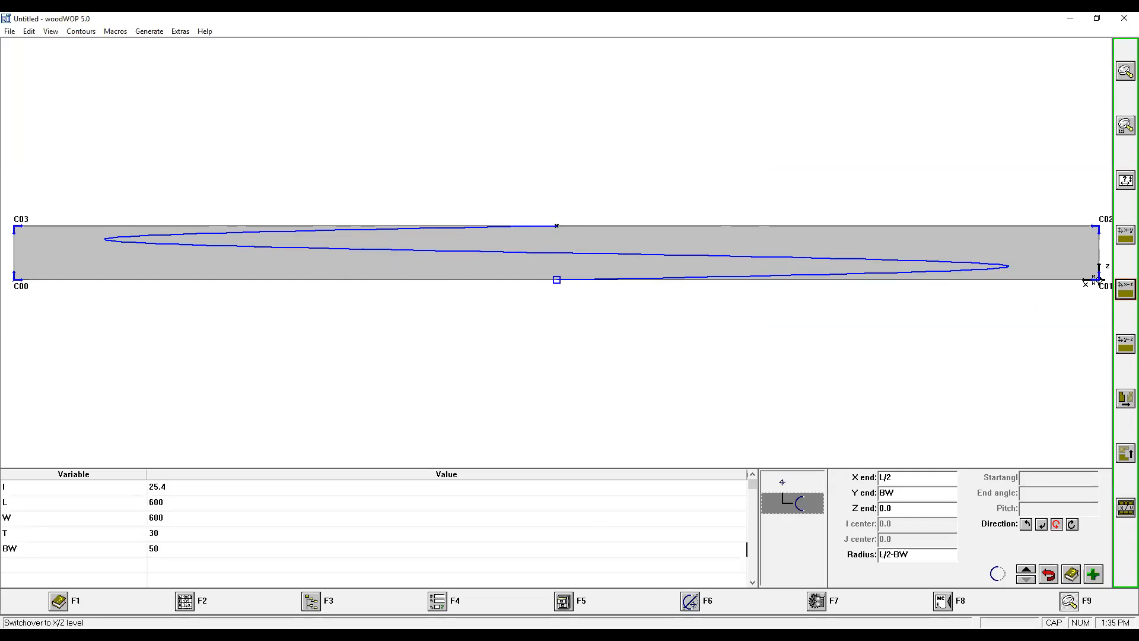
{"action": "left_click", "coordinate": [818, 602]}
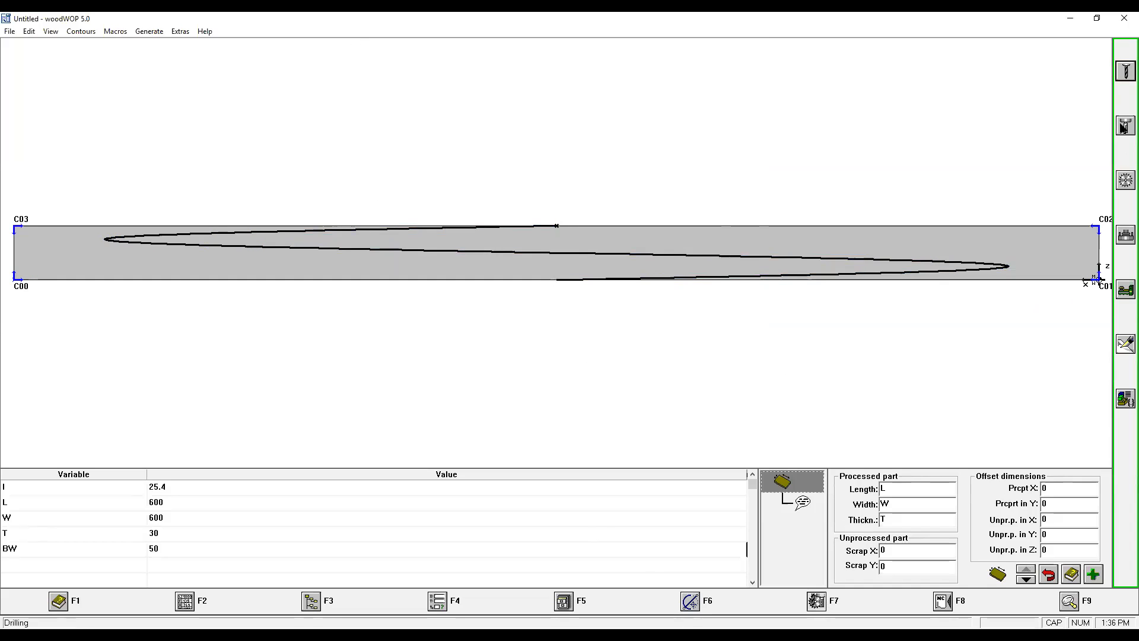
{"action": "left_click", "coordinate": [1126, 126]}
{"action": "left_click", "coordinate": [978, 132]}
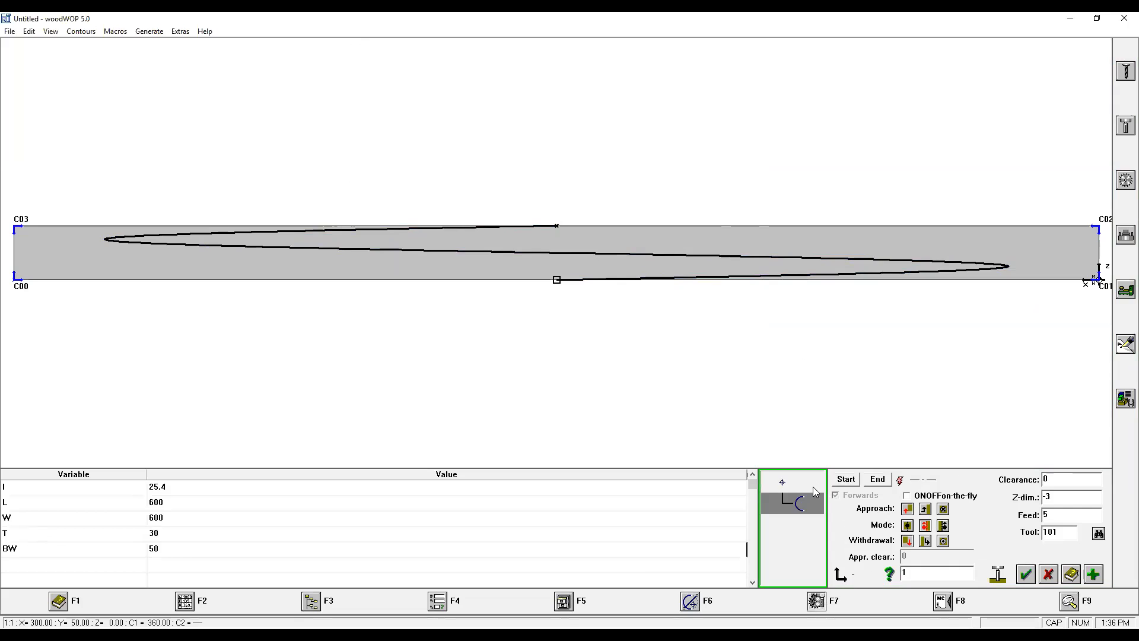
{"action": "left_click", "coordinate": [783, 486]}
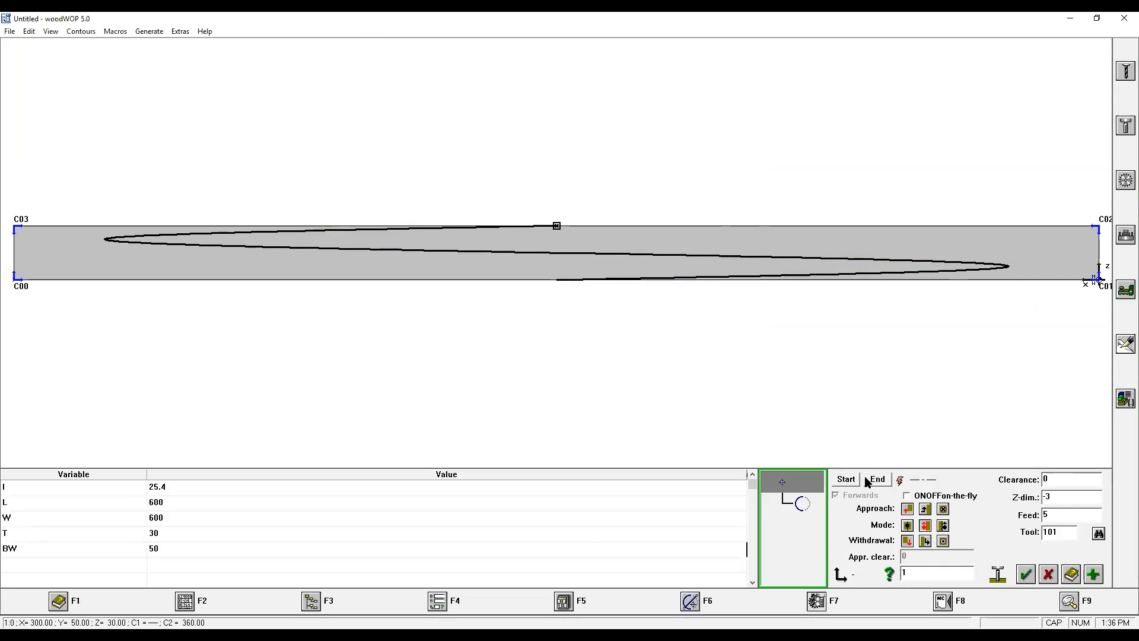
{"action": "left_click", "coordinate": [809, 503]}
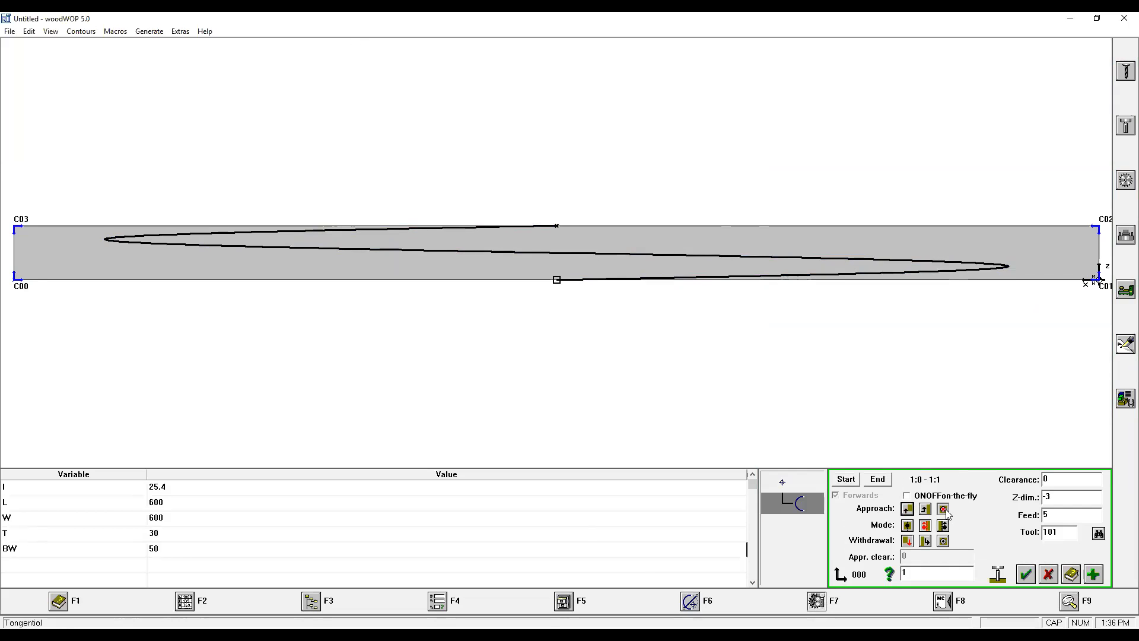
Give the routing vertical withdrawal, Z dimension @0 and tool 101 from the tool list, and accept it.
{"action": "left_click", "coordinate": [946, 541]}
{"action": "left_click_drag", "start_coordinate": [1081, 496], "coordinate": [955, 484]}
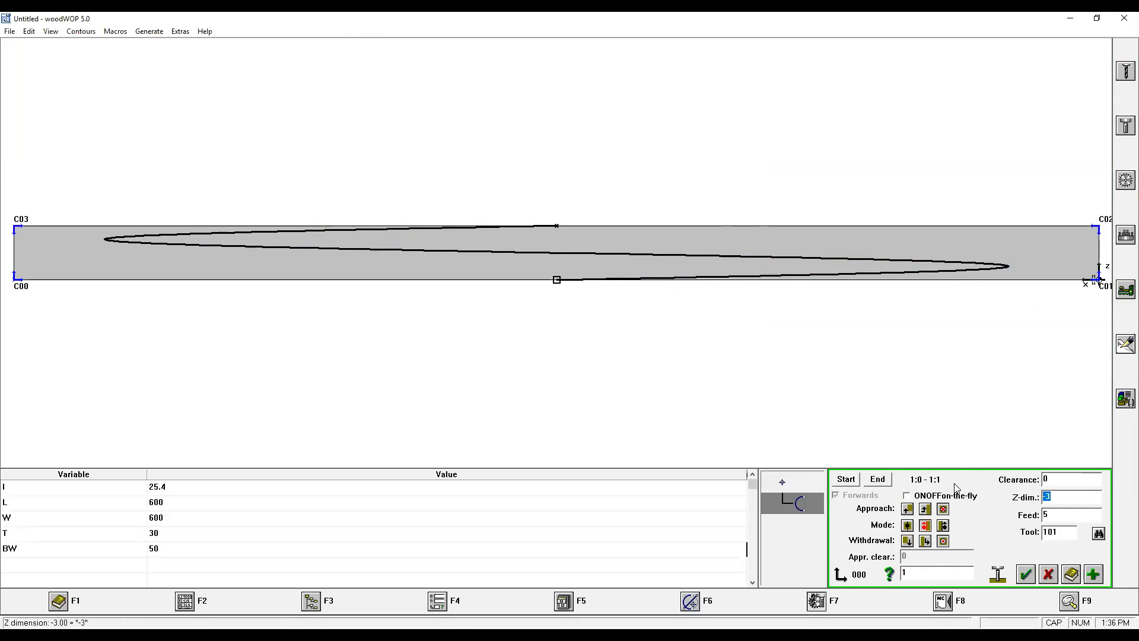
{"action": "type", "text": "@0"}
{"action": "left_click", "coordinate": [1073, 534]}
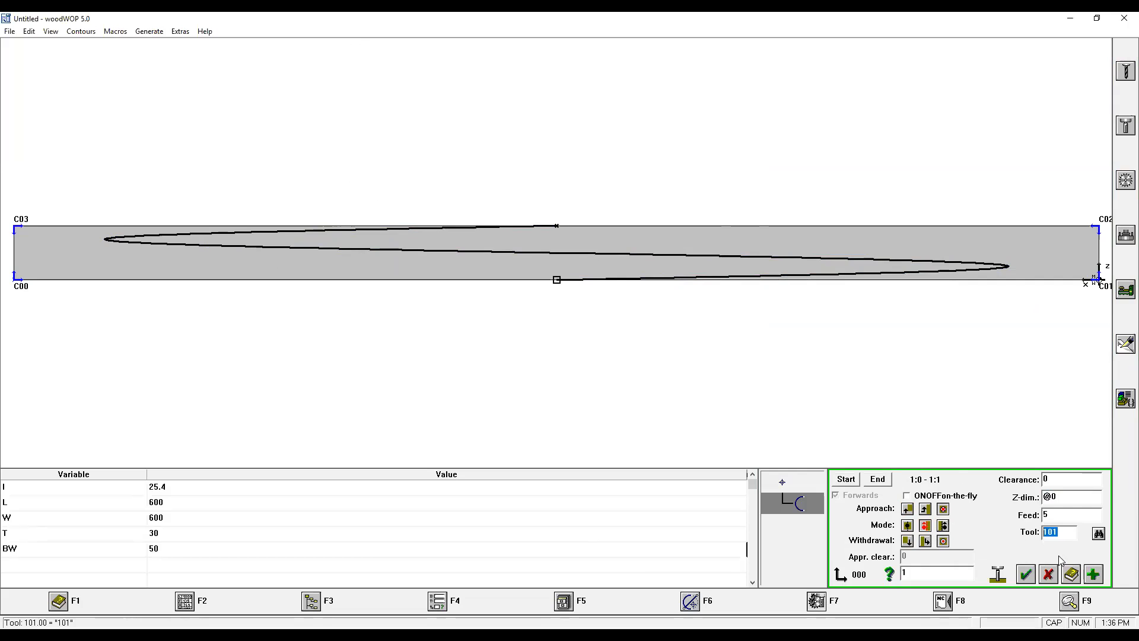
{"action": "left_click", "coordinate": [1099, 534]}
{"action": "key", "text": "Return"}
{"action": "left_click", "coordinate": [1026, 579]}
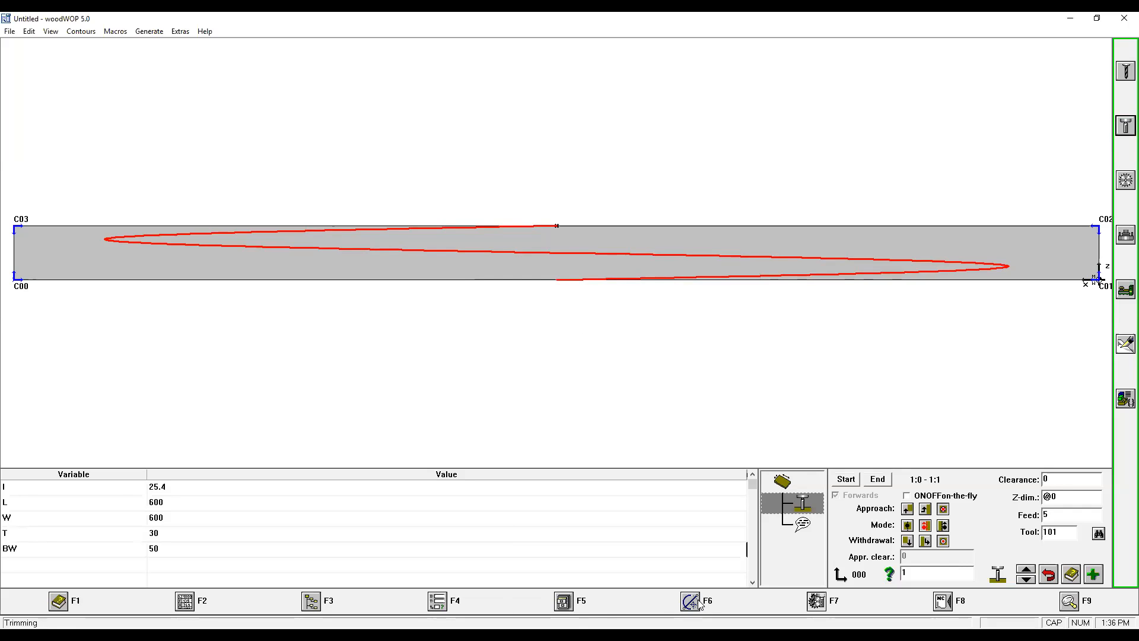
Open the circular contour's arc for editing and set its Z end to T/2.
{"action": "left_click", "coordinate": [803, 505]}
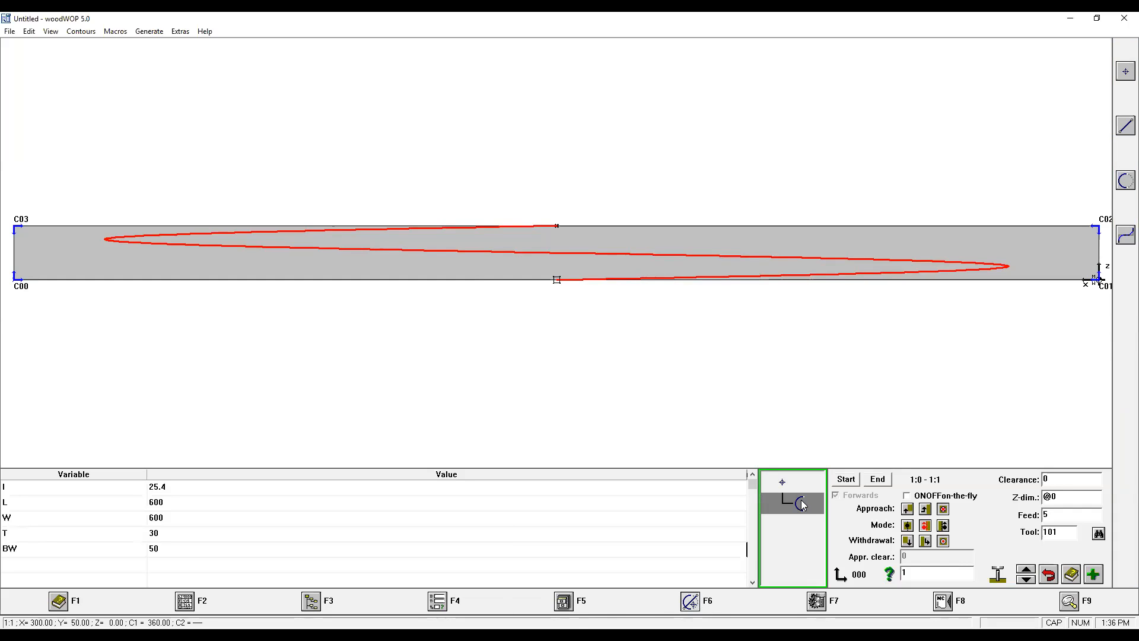
{"action": "left_click", "coordinate": [801, 503]}
{"action": "key", "text": "Tab"}
{"action": "key", "text": "Tab"}
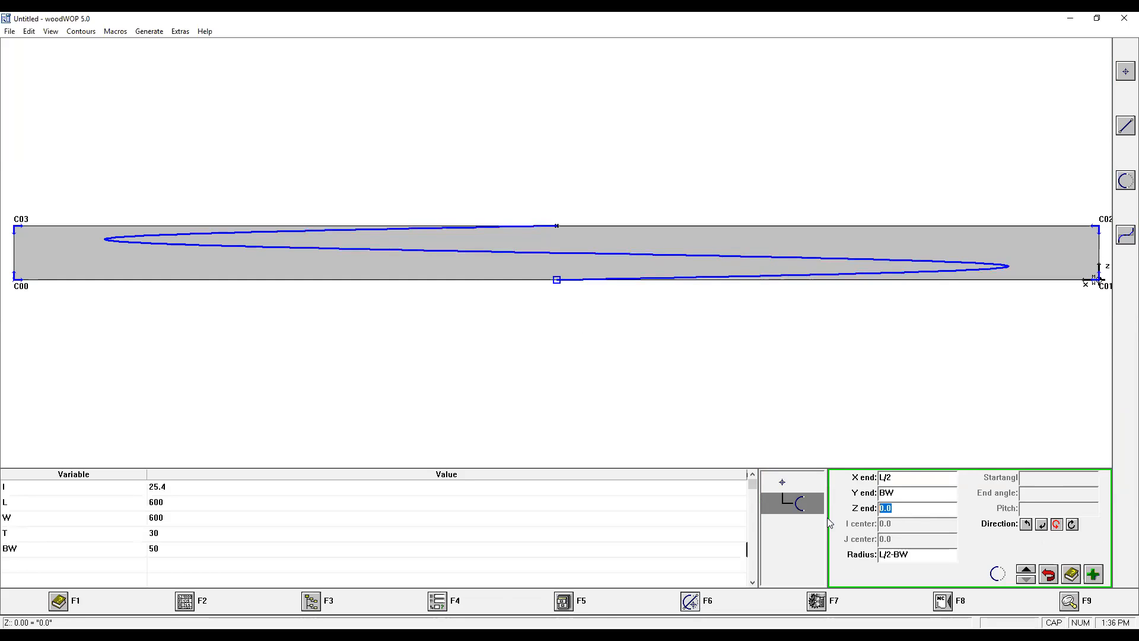
{"action": "type", "text": "T/2"}
Paste a copy of the arc after the first one and set the copy's Z end to 0.
{"action": "left_click", "coordinate": [797, 503]}
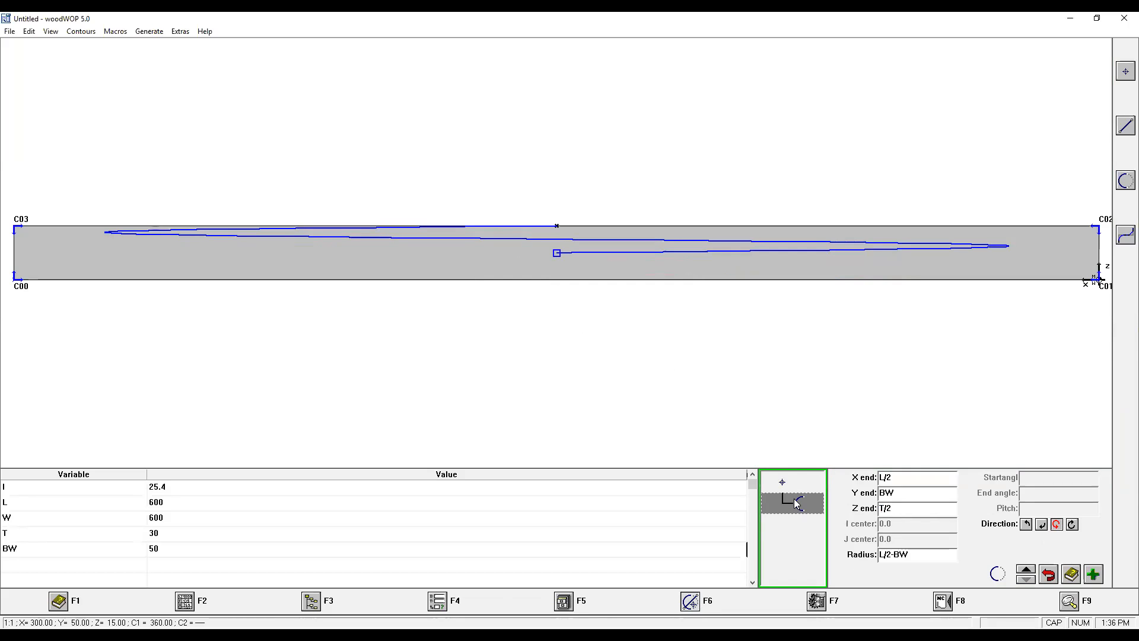
{"action": "key", "text": "ctrl+v"}
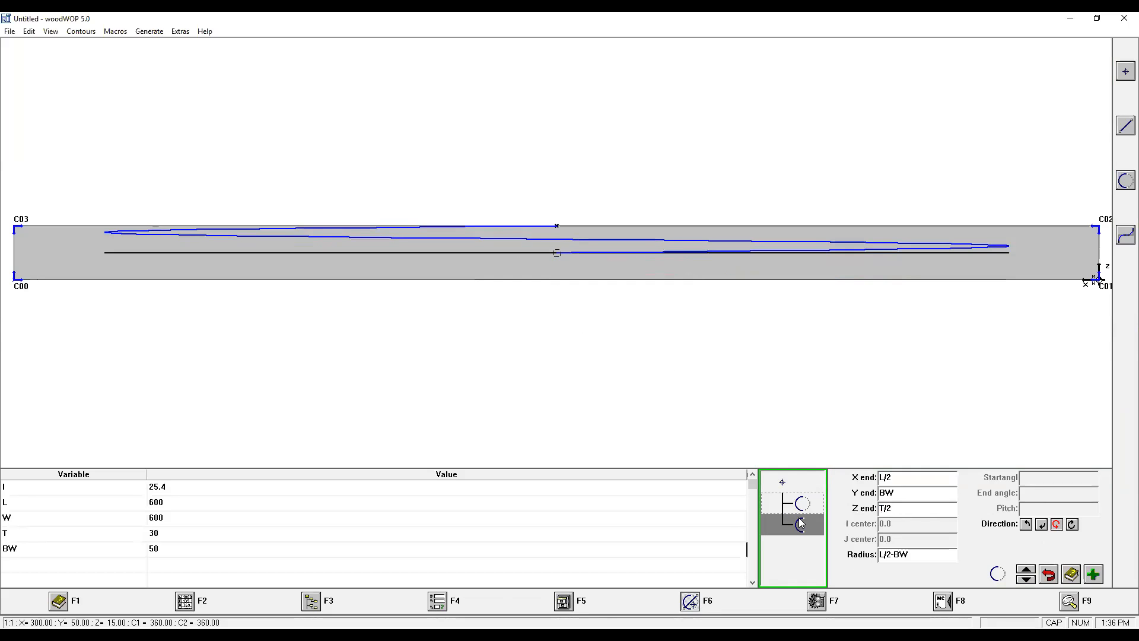
{"action": "left_click", "coordinate": [855, 517]}
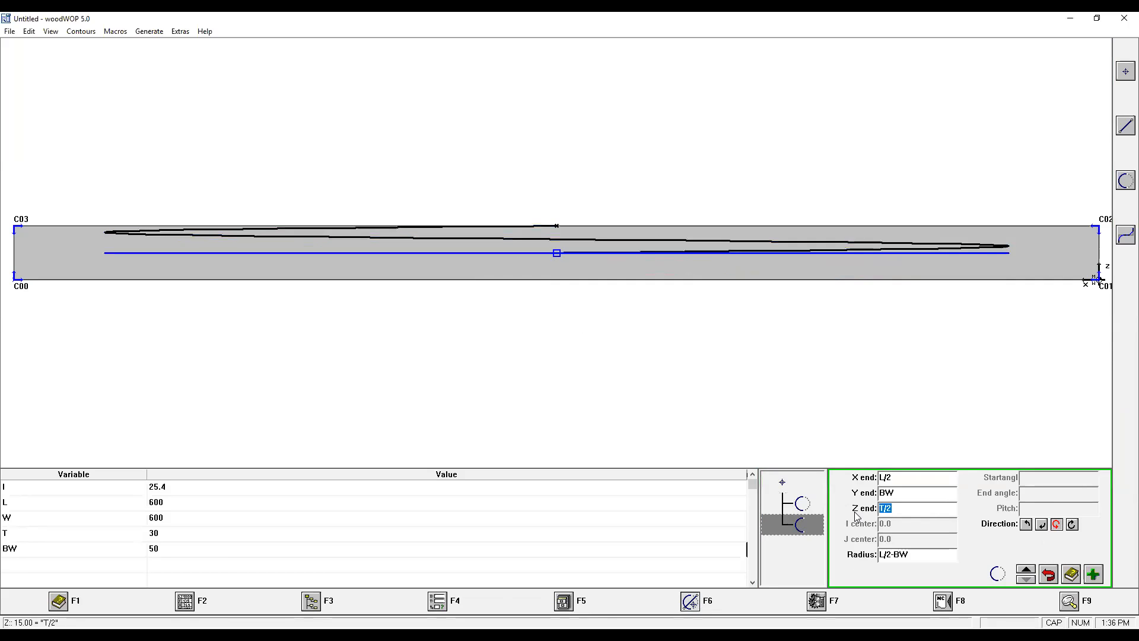
{"action": "type", "text": "0"}
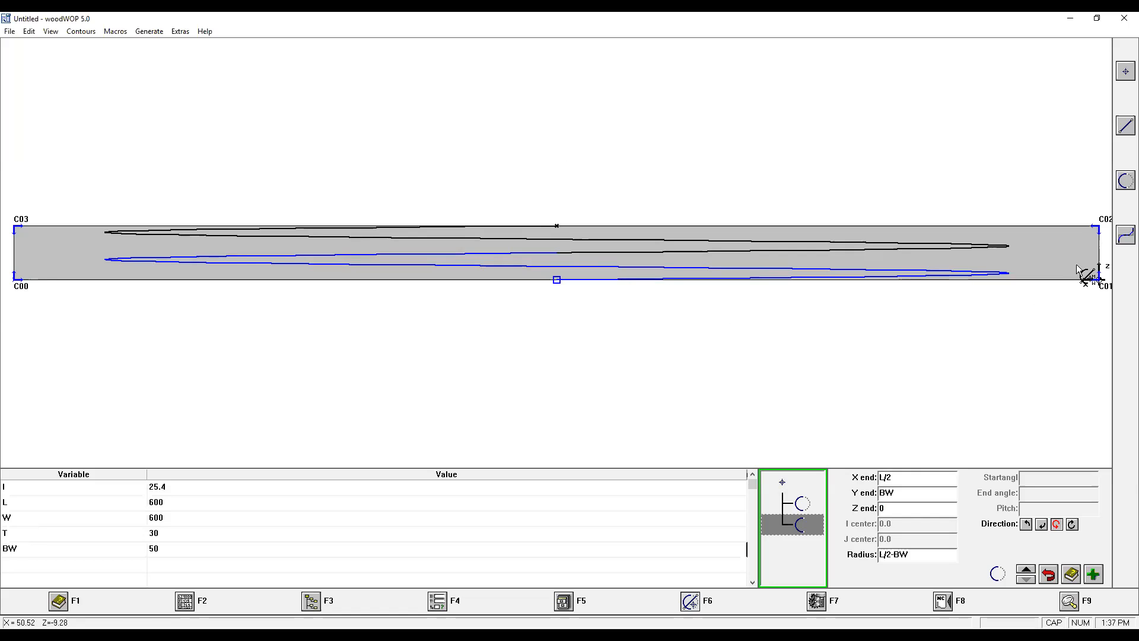
Switch to the XY top view and return to the processes to inspect the routing on the circular contour.
{"action": "left_click", "coordinate": [1070, 602]}
{"action": "left_click", "coordinate": [1126, 235]}
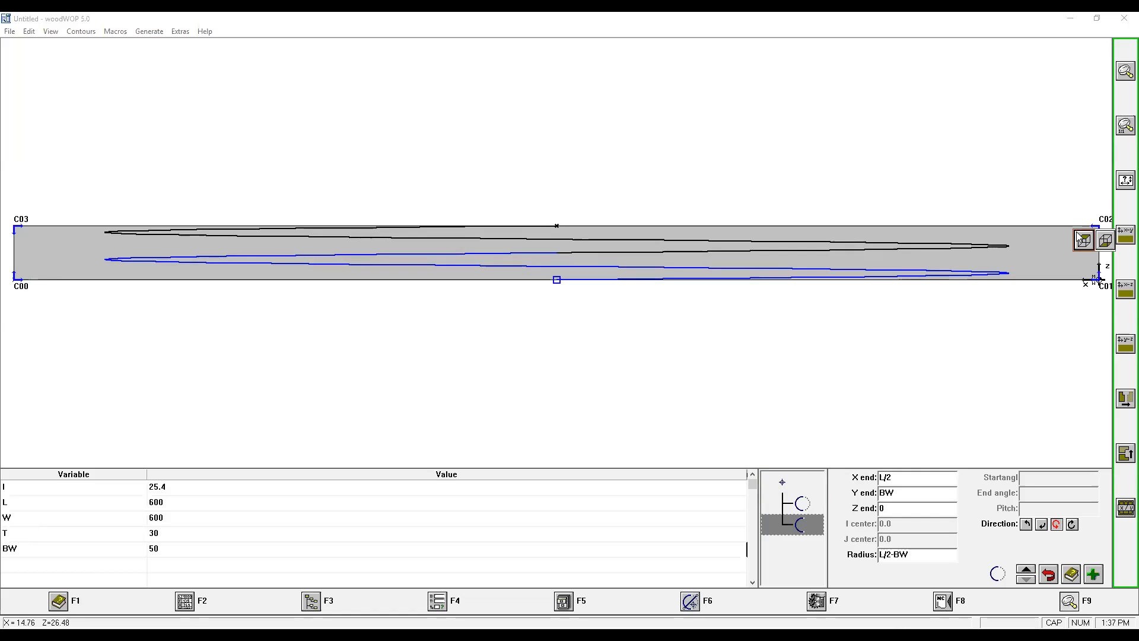
{"action": "left_click", "coordinate": [1084, 239]}
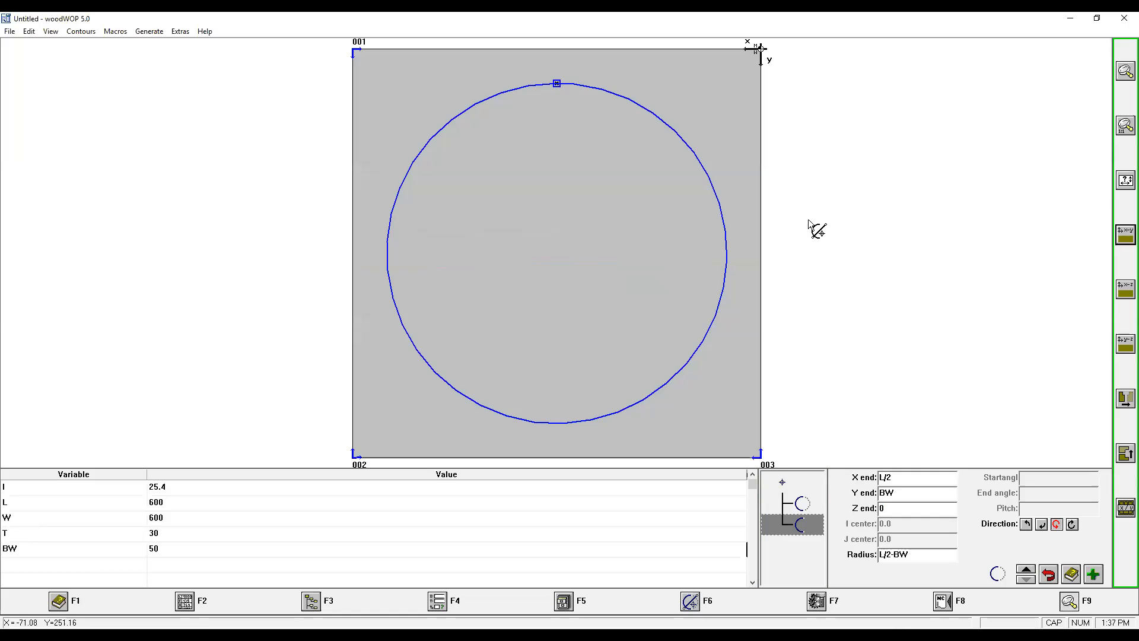
{"action": "left_click", "coordinate": [817, 601]}
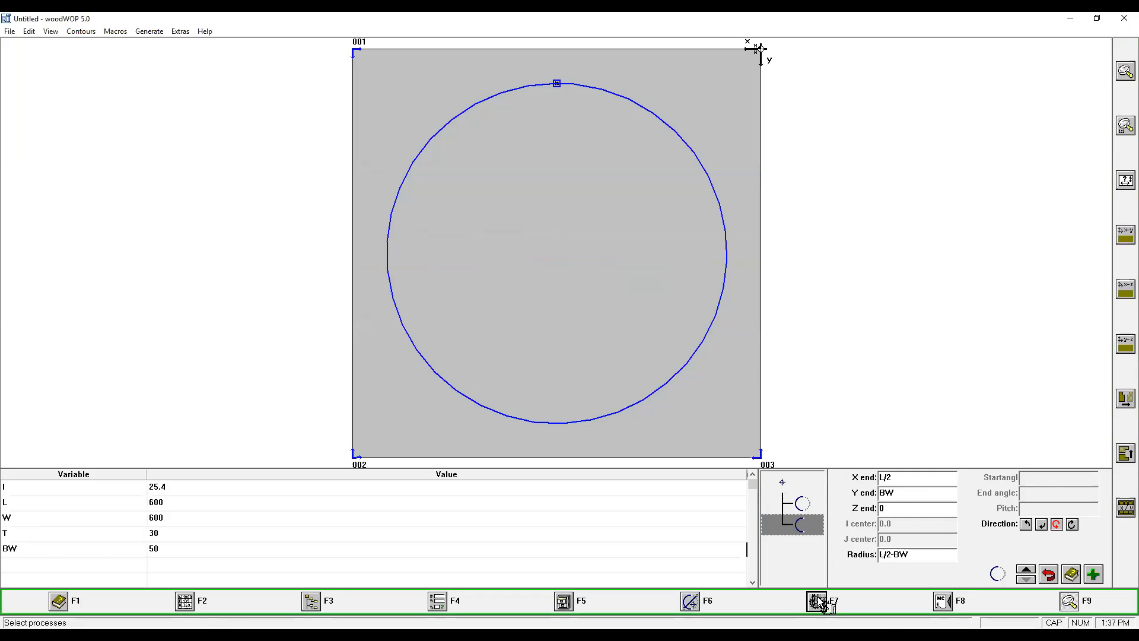
{"action": "left_click", "coordinate": [606, 309]}
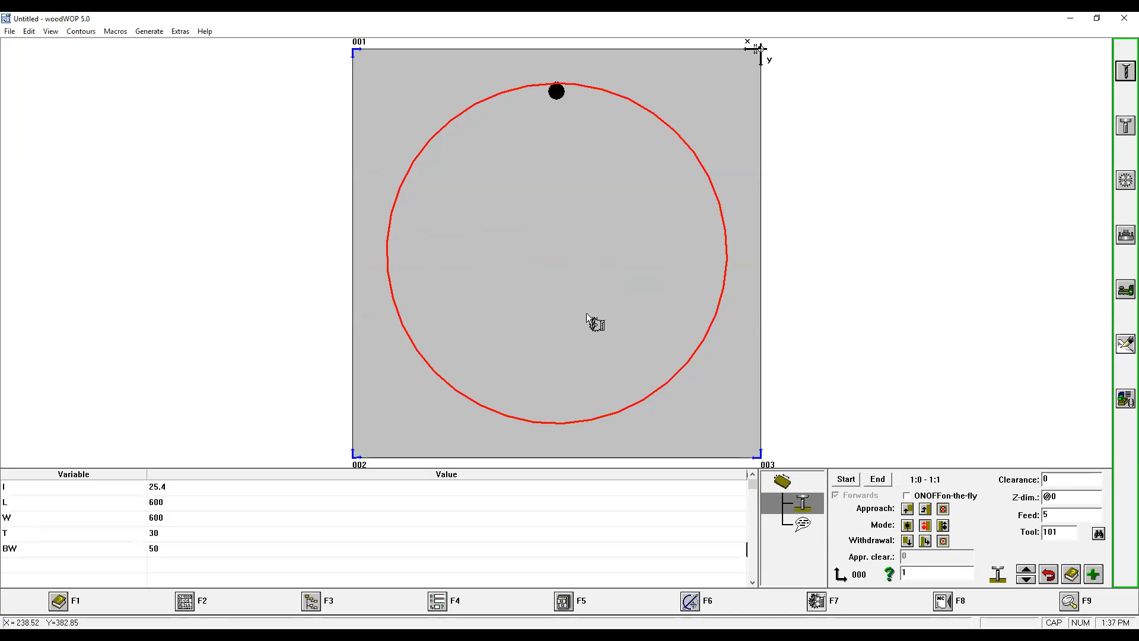